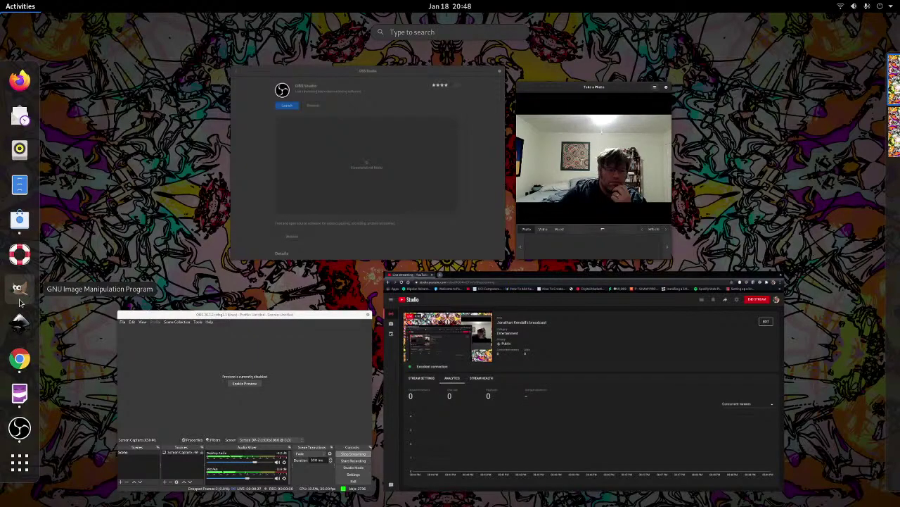
# Step: Launch GIMP and keep the webcam preview window always on top
pyautogui.click(20, 290)
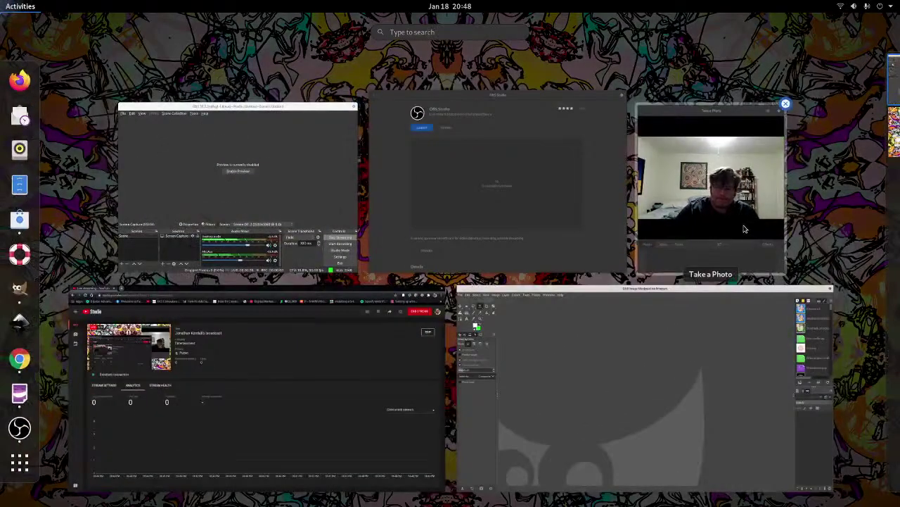
pyautogui.click(711, 183)
pyautogui.rightClick(682, 56)
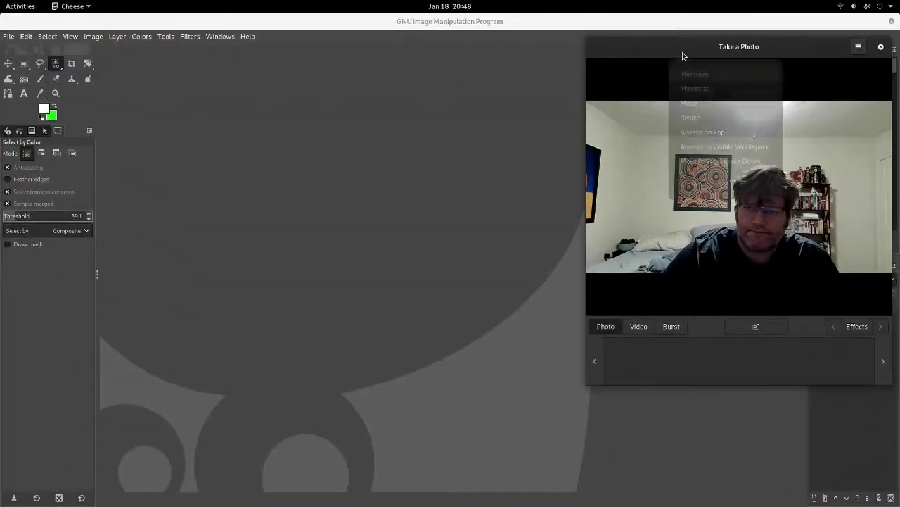
pyautogui.click(702, 135)
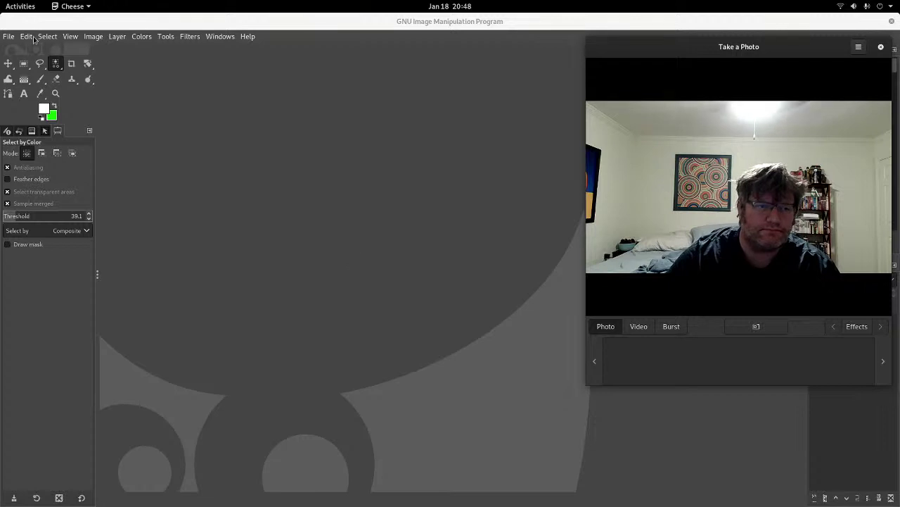
pyautogui.click(8, 37)
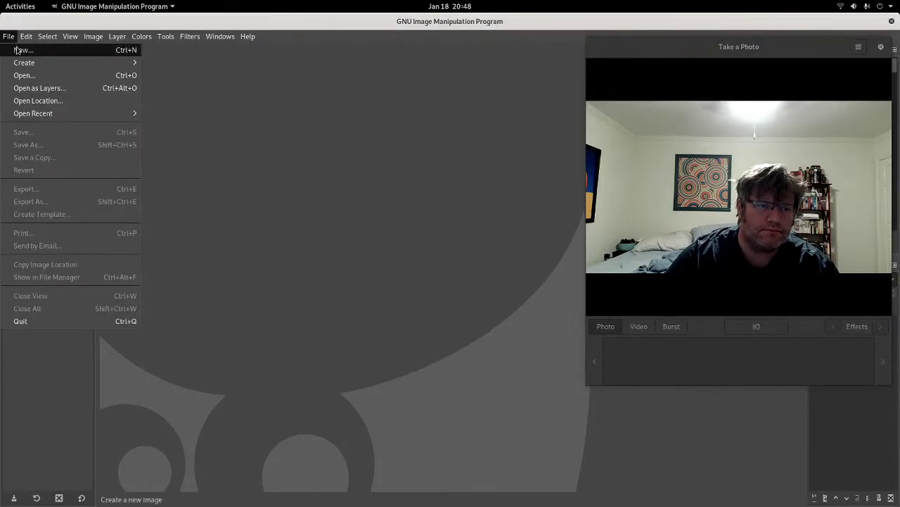
# Step: Create a 10 × 10 inch image at 600 ppi (6000 × 6000 px), accepting the size warning
pyautogui.click(22, 50)
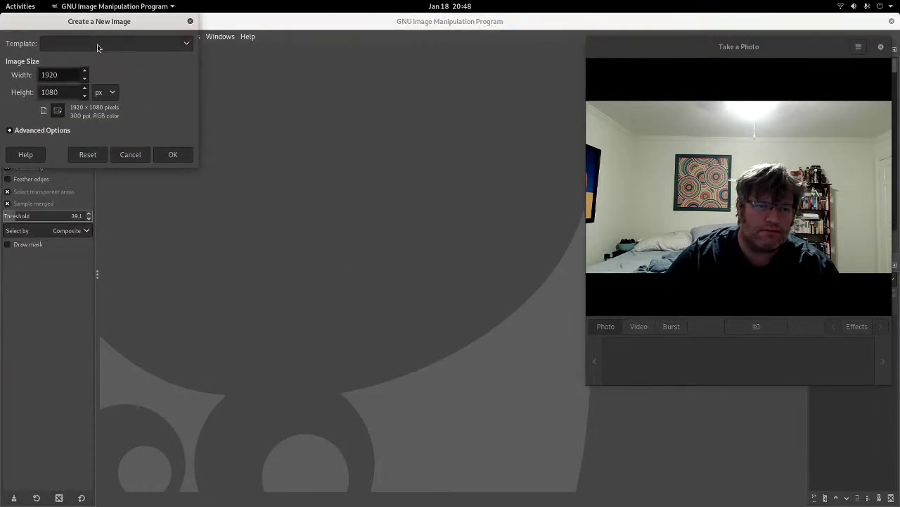
pyautogui.moveTo(99, 22); pyautogui.dragTo(178, 88)
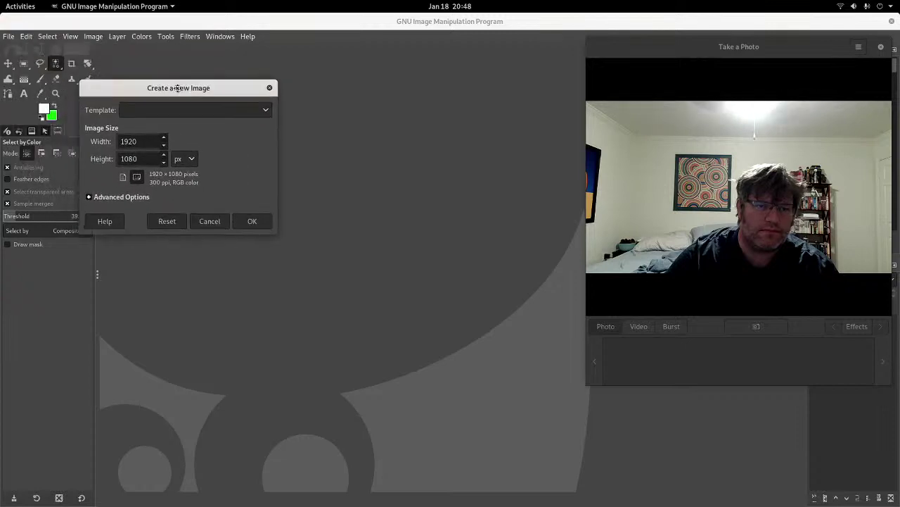
pyautogui.click(177, 159)
pyautogui.click(186, 172)
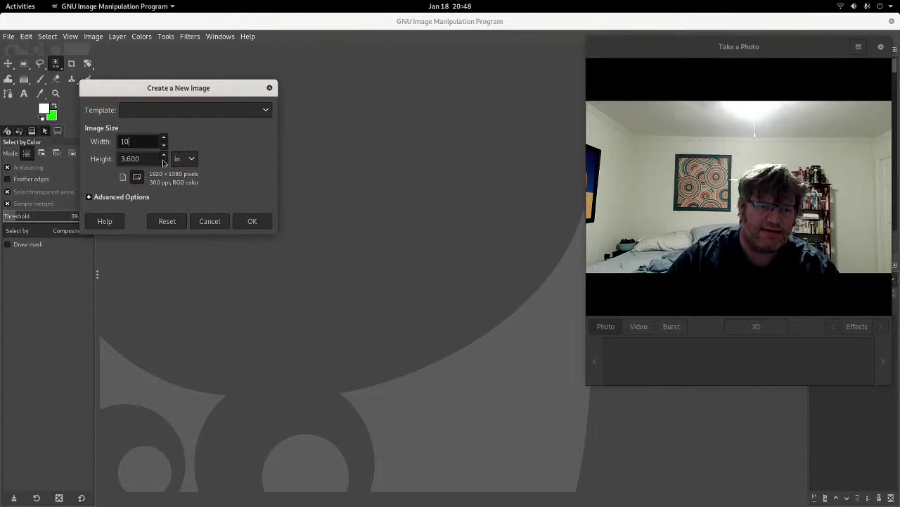
pyautogui.write('10')
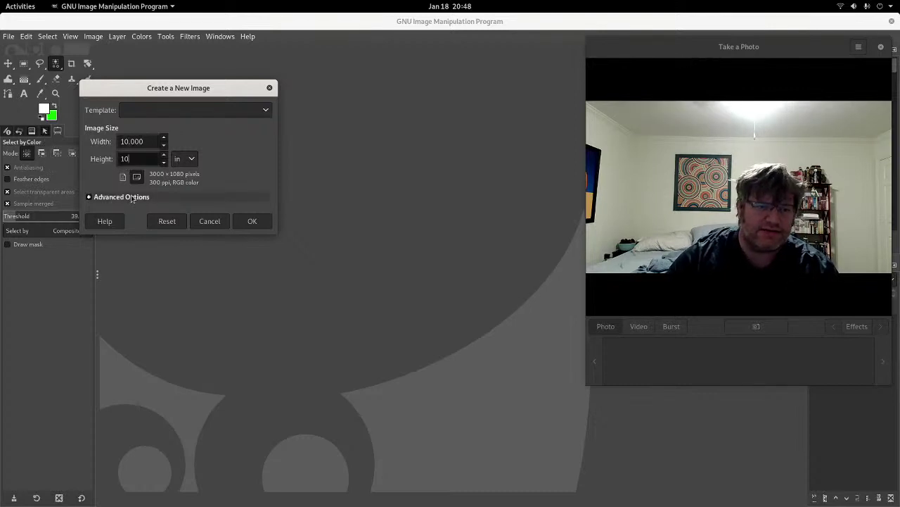
pyautogui.click(131, 198)
pyautogui.write('600')
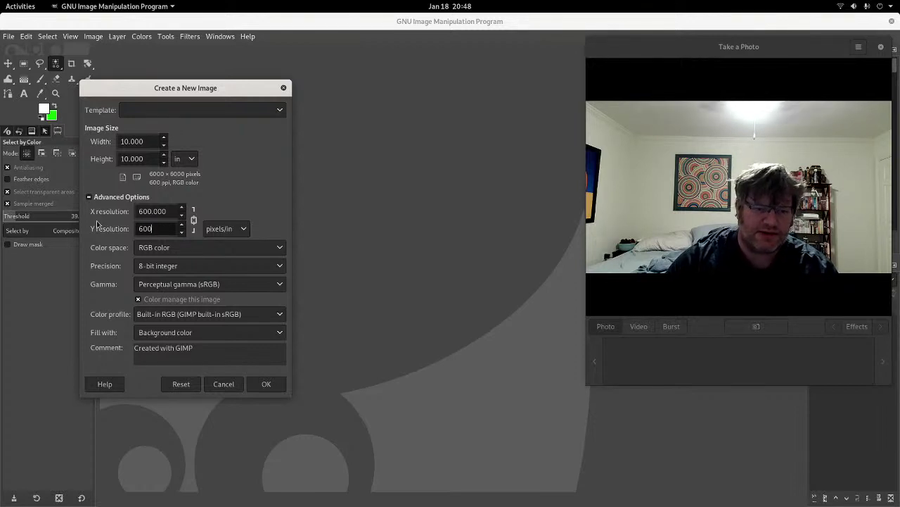
pyautogui.click(221, 197)
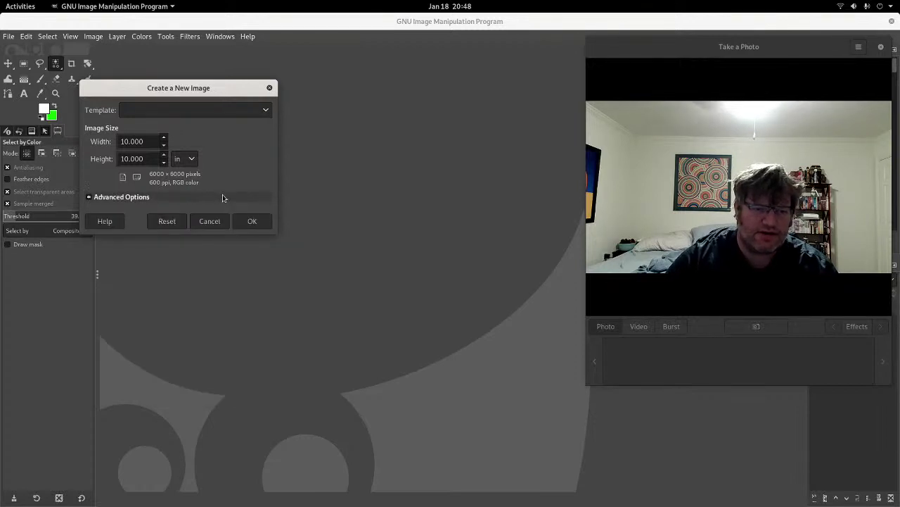
pyautogui.click(223, 197)
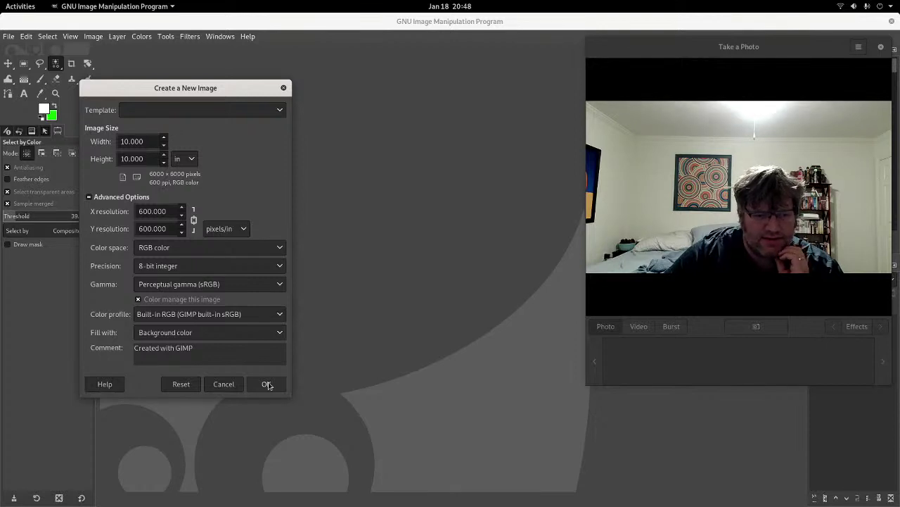
pyautogui.click(267, 384)
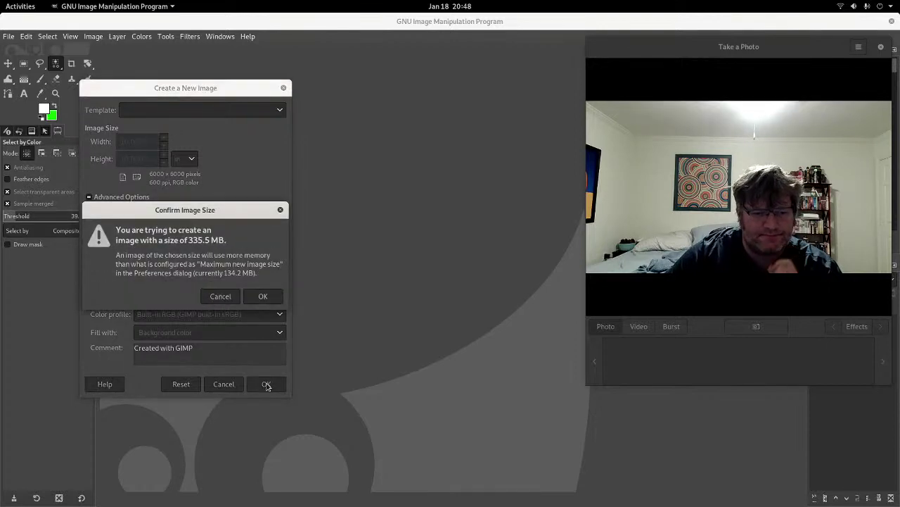
pyautogui.click(260, 294)
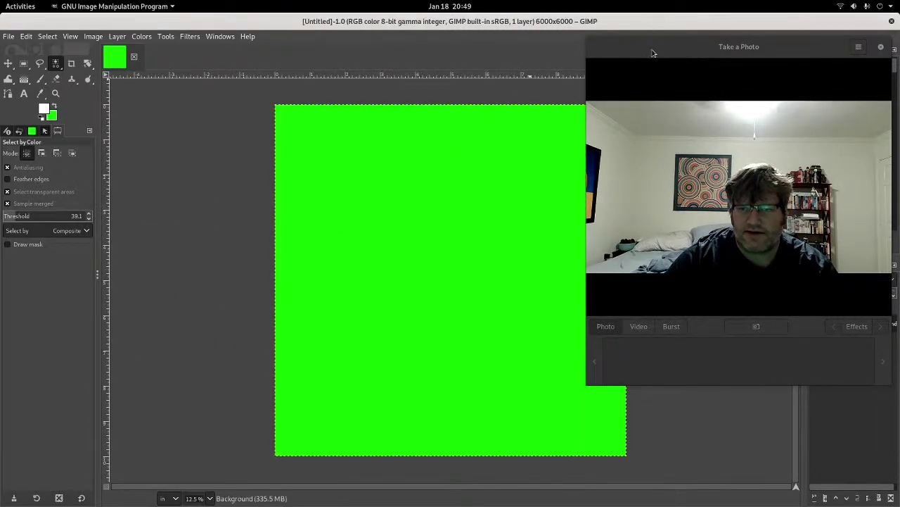
# Step: Add a new transparent layer and delete the green Background layer
pyautogui.moveTo(653, 52)
pyautogui.mouseDown()
pyautogui.moveTo(269, 126)
pyautogui.moveTo(147, 116)
pyautogui.mouseUp()
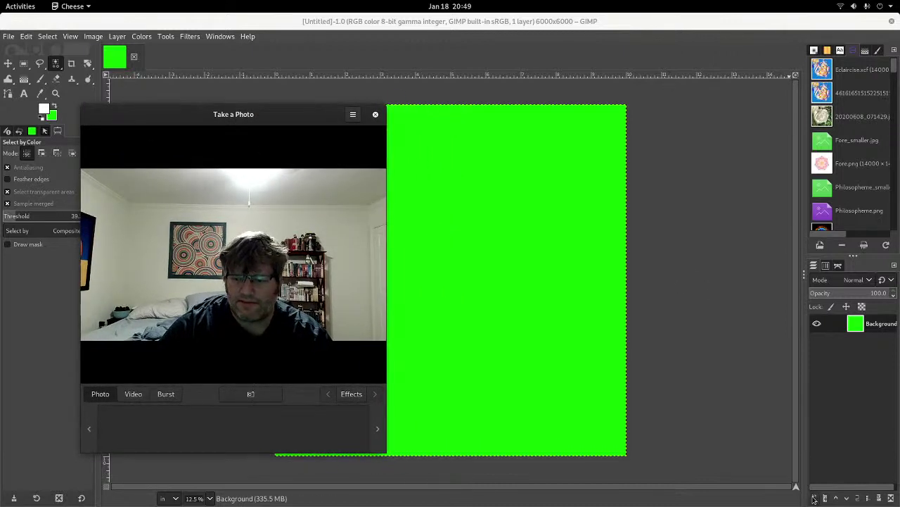
pyautogui.click(814, 498)
pyautogui.click(880, 491)
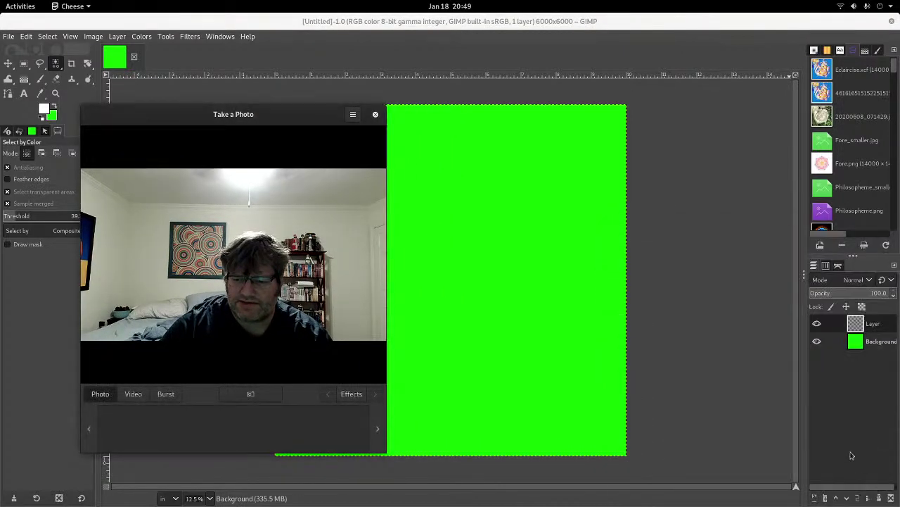
pyautogui.rightClick(852, 342)
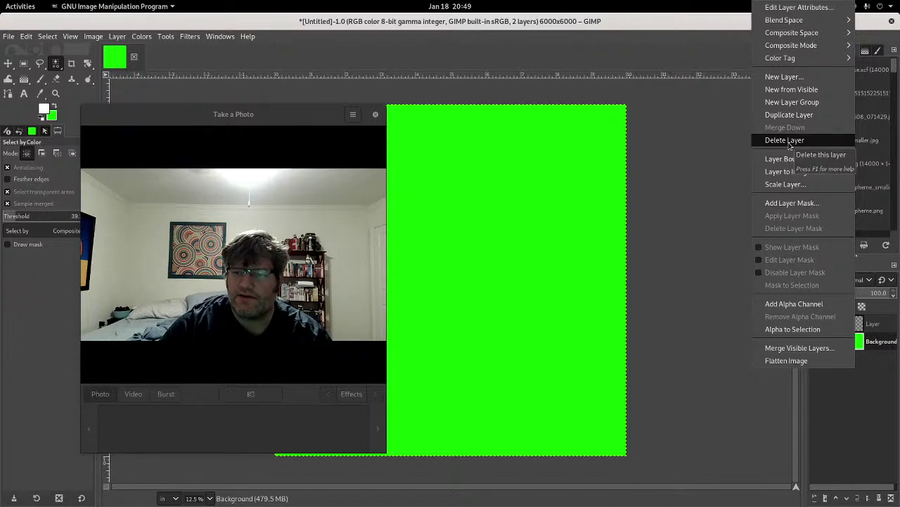
pyautogui.click(789, 140)
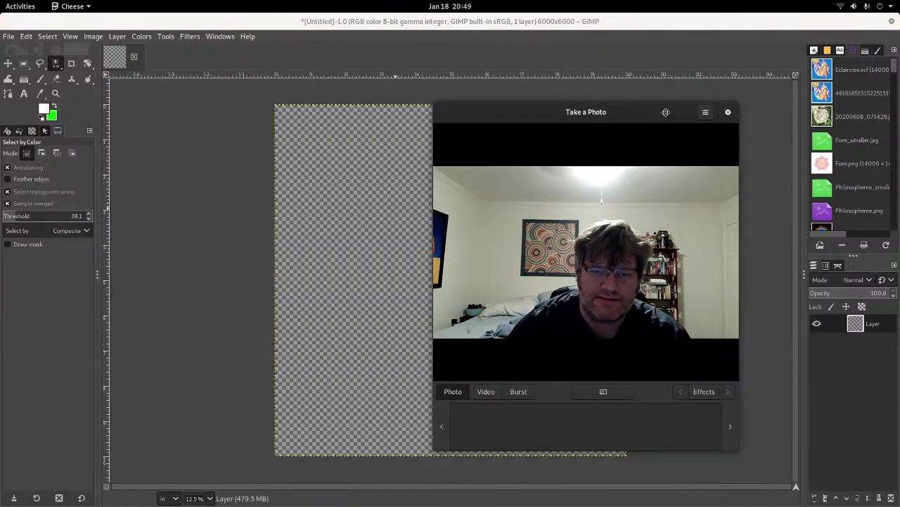
# Step: Reposition the webcam preview and switch to the Gradient tool
pyautogui.moveTo(303, 110); pyautogui.dragTo(707, 98)
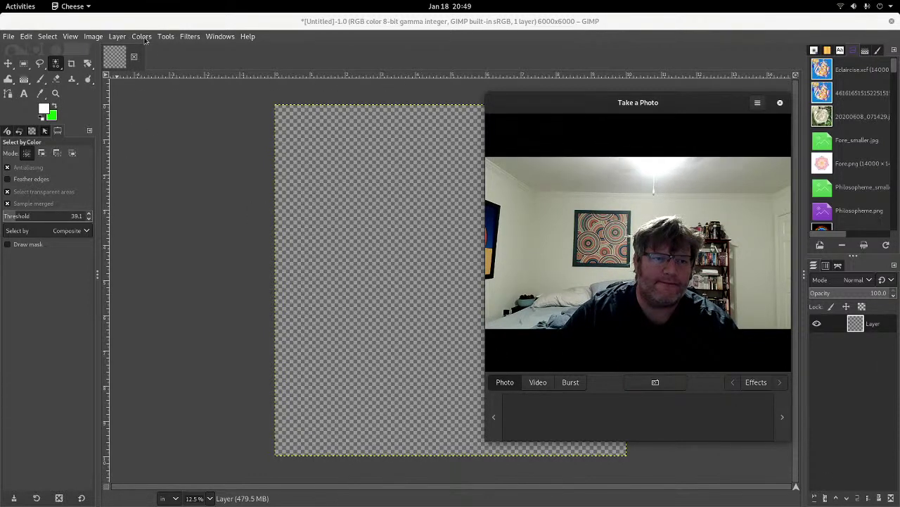
pyautogui.moveTo(568, 98)
pyautogui.mouseDown()
pyautogui.moveTo(399, 133)
pyautogui.moveTo(94, 154)
pyautogui.mouseUp()
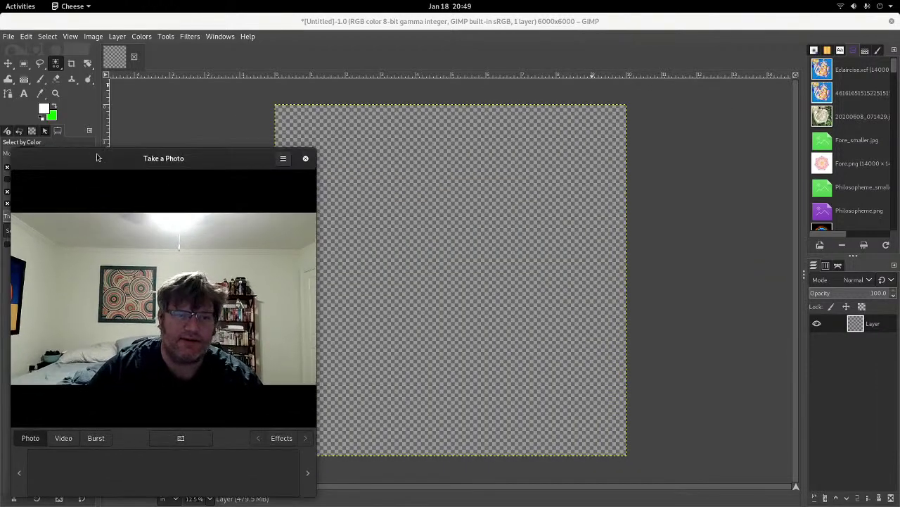
pyautogui.click(142, 35)
pyautogui.press('Escape')
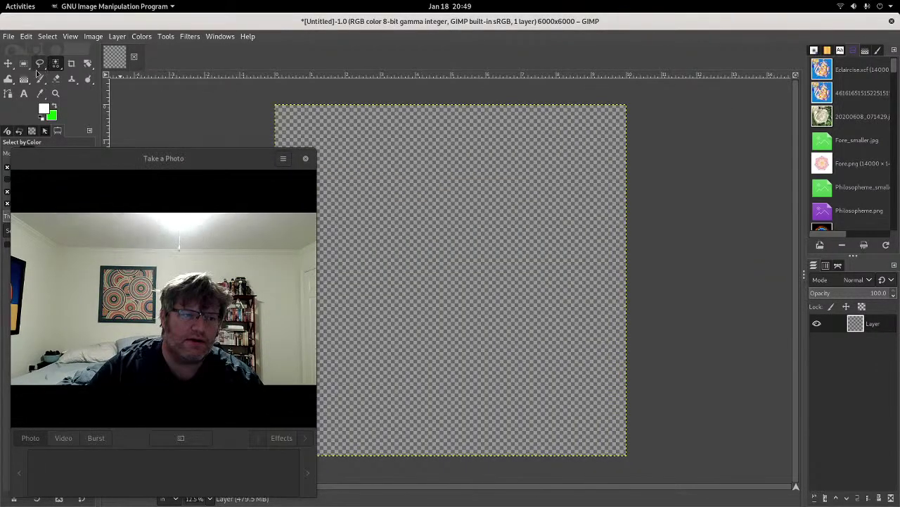
pyautogui.click(23, 80)
# Step: Choose the Abstract 1 gradient from the gradient list
pyautogui.moveTo(88, 159)
pyautogui.mouseDown()
pyautogui.moveTo(319, 137)
pyautogui.moveTo(551, 141)
pyautogui.moveTo(622, 156)
pyautogui.mouseUp()
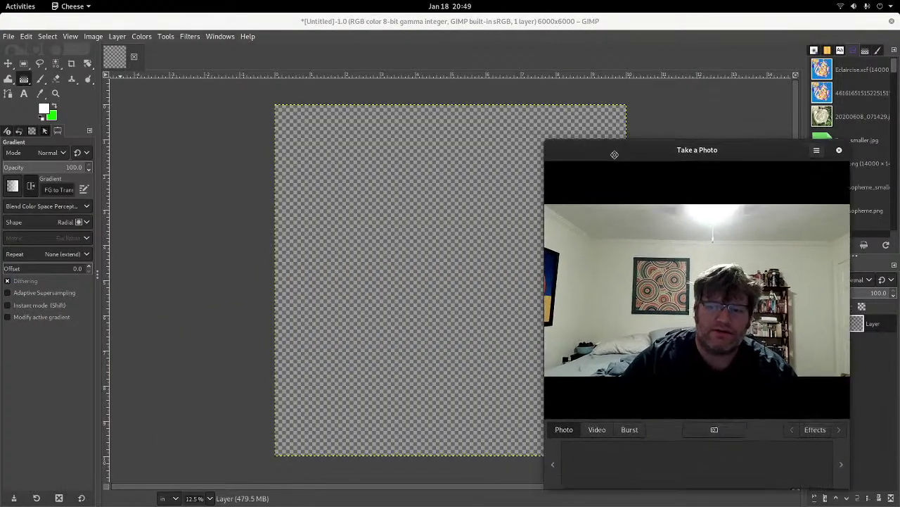
pyautogui.click(12, 187)
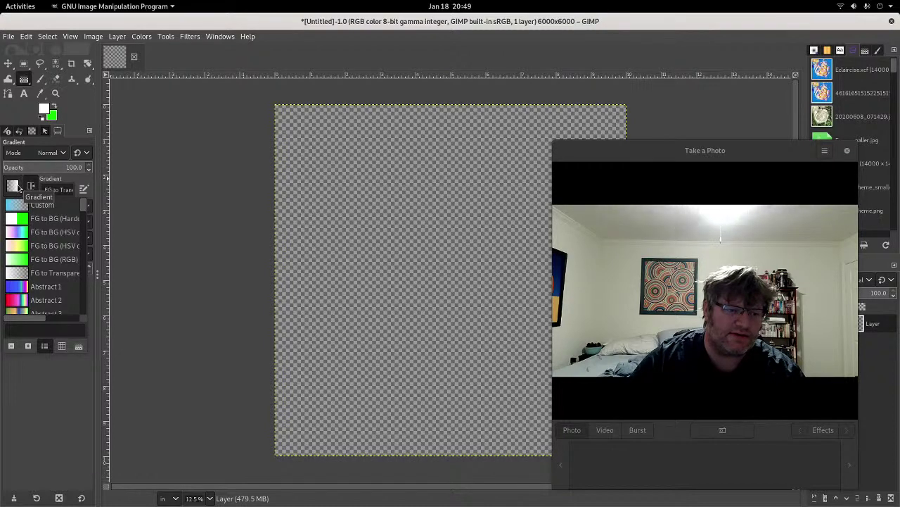
pyautogui.scroll(-2, 62, 266)
pyautogui.scroll(-4, 62, 266)
pyautogui.scroll(-5, 62, 266)
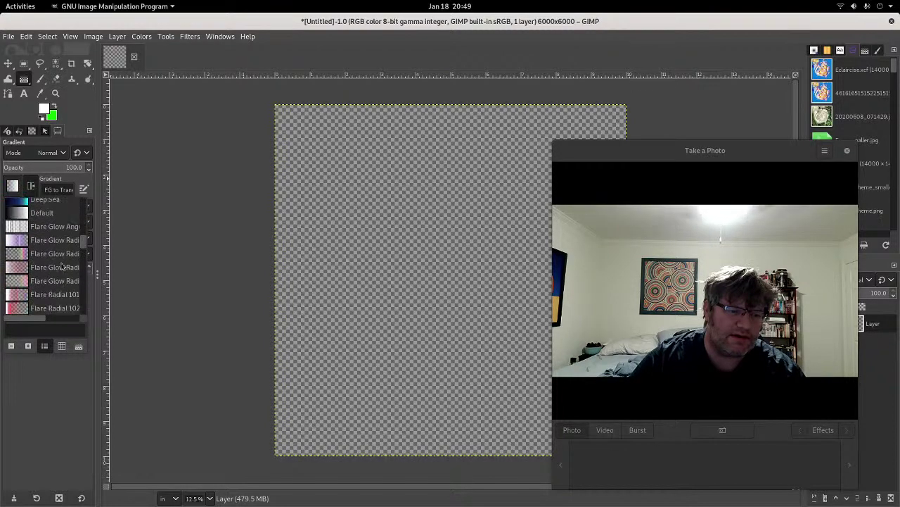
pyautogui.scroll(-4, 63, 265)
pyautogui.scroll(3, 66, 261)
pyautogui.scroll(5, 69, 257)
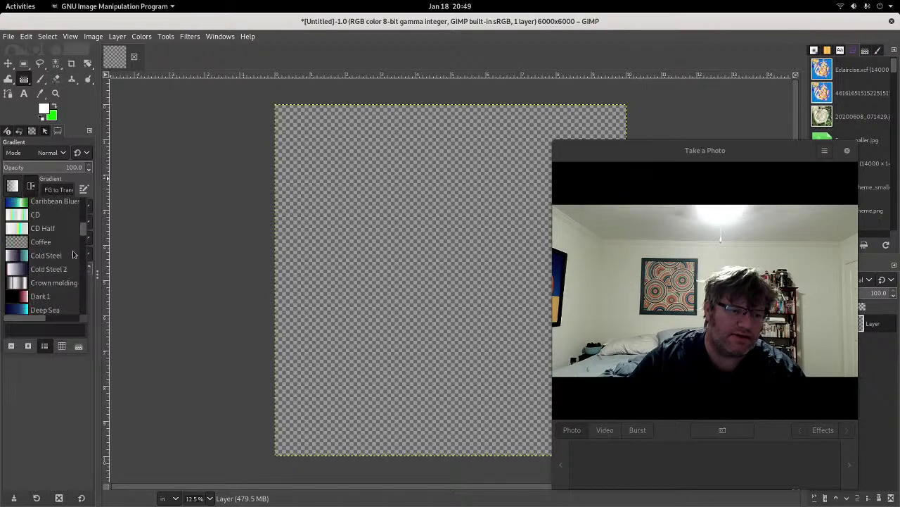
pyautogui.scroll(5, 72, 251)
pyautogui.scroll(3, 73, 248)
pyautogui.scroll(-1, 75, 250)
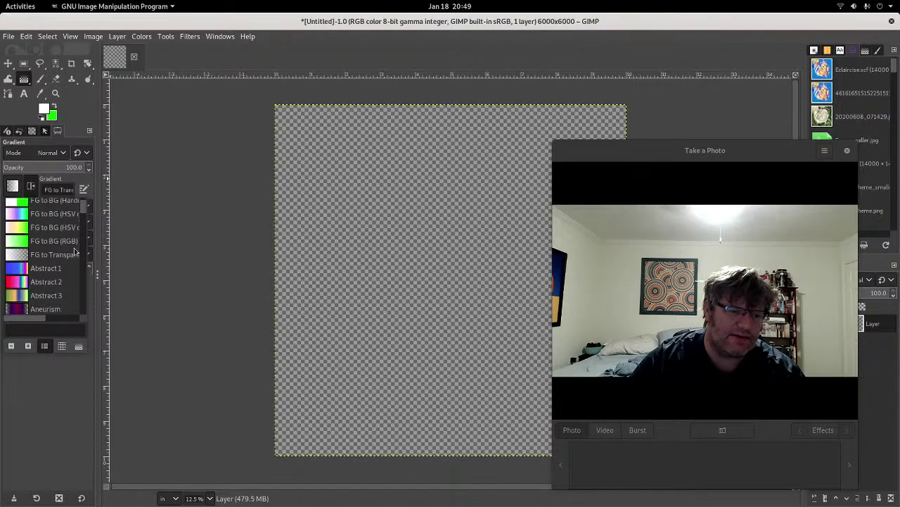
pyautogui.scroll(-2, 76, 251)
pyautogui.click(55, 232)
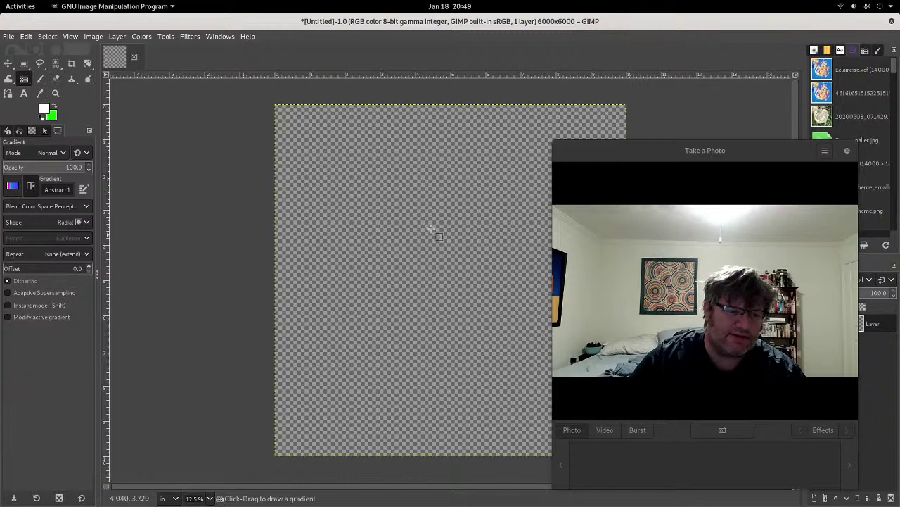
# Step: Set the gradient shape to Radial
pyautogui.moveTo(665, 150)
pyautogui.mouseDown()
pyautogui.moveTo(71, 242)
pyautogui.moveTo(403, 226)
pyautogui.moveTo(455, 209)
pyautogui.mouseUp()
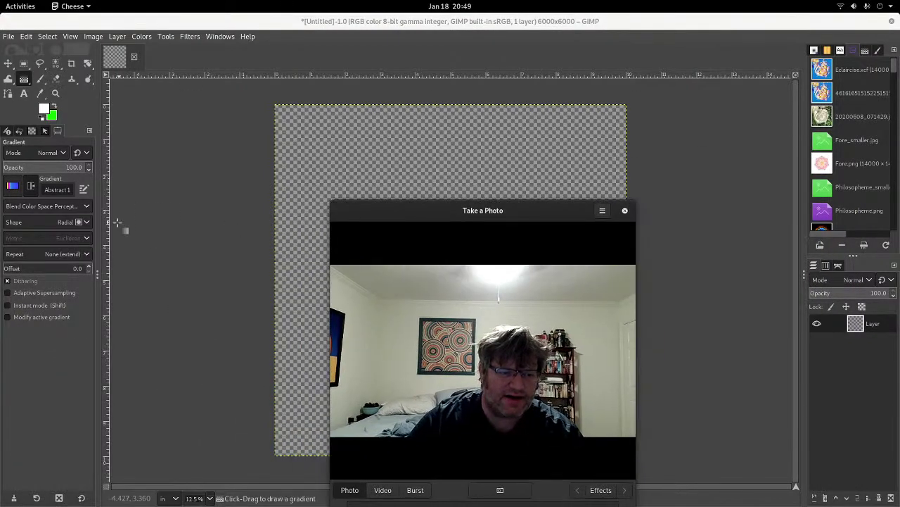
pyautogui.click(73, 222)
pyautogui.click(74, 222)
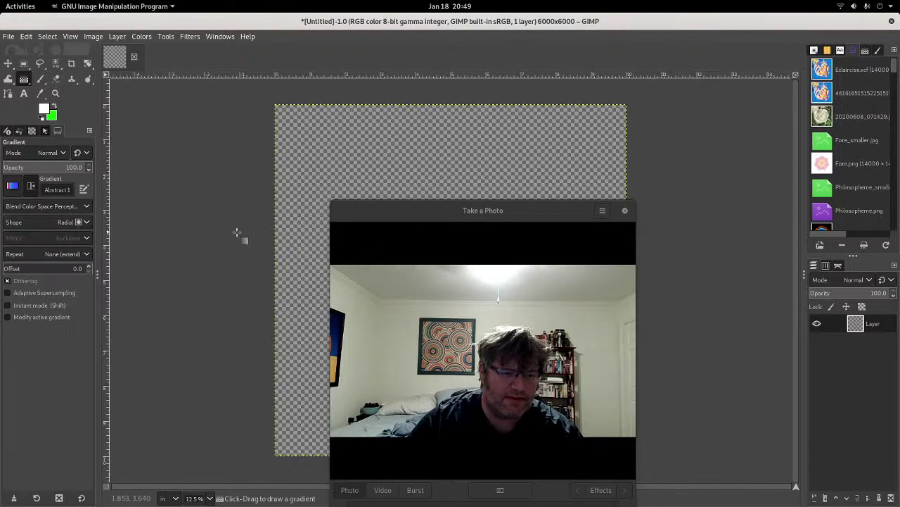
pyautogui.moveTo(400, 211); pyautogui.dragTo(36, 265)
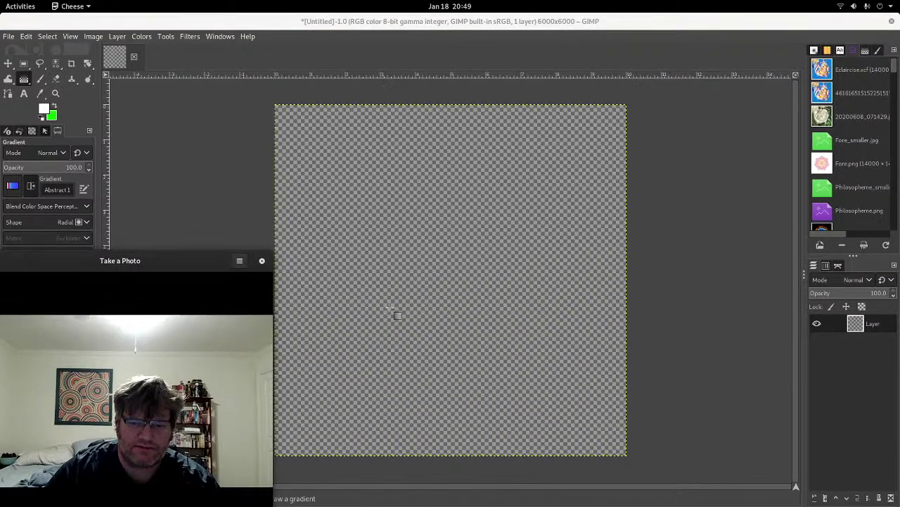
# Step: Draw the radial Abstract 1 gradient with an extra stop and slightly shifted centre, then commit it
pyautogui.moveTo(439, 285)
pyautogui.mouseDown()
pyautogui.moveTo(654, 178)
pyautogui.moveTo(728, 165)
pyautogui.moveTo(857, 118)
pyautogui.mouseUp()
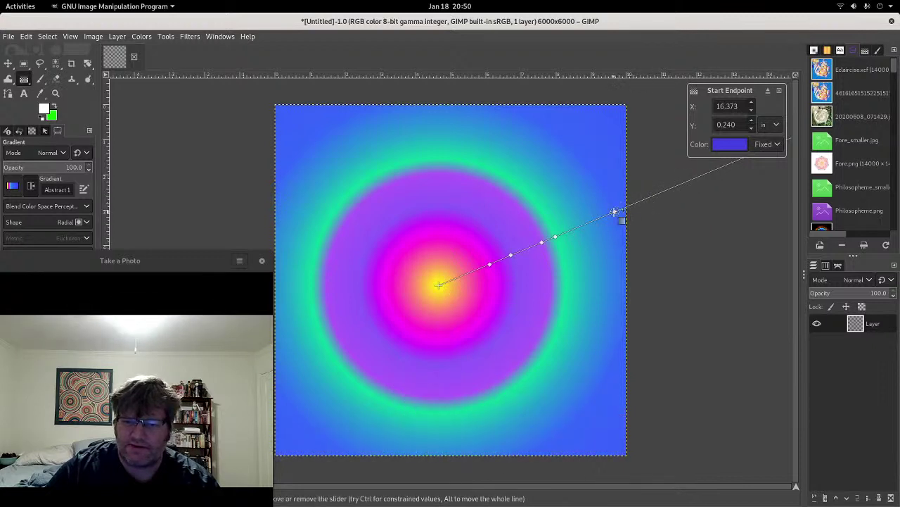
pyautogui.moveTo(615, 212); pyautogui.dragTo(665, 190)
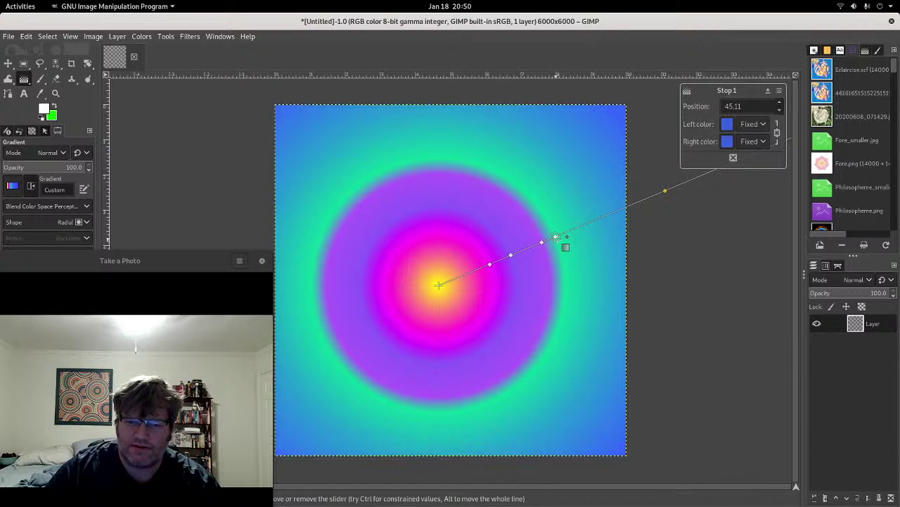
pyautogui.moveTo(439, 285); pyautogui.dragTo(451, 280)
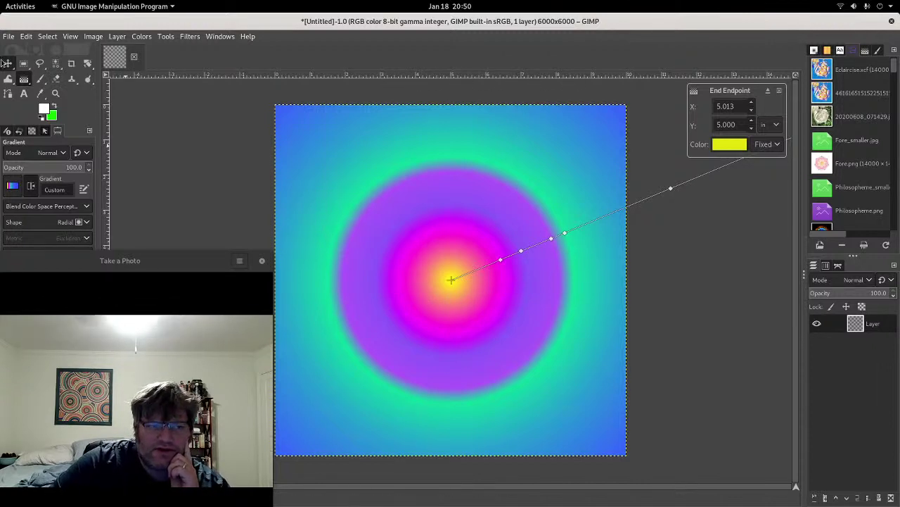
pyautogui.click(7, 64)
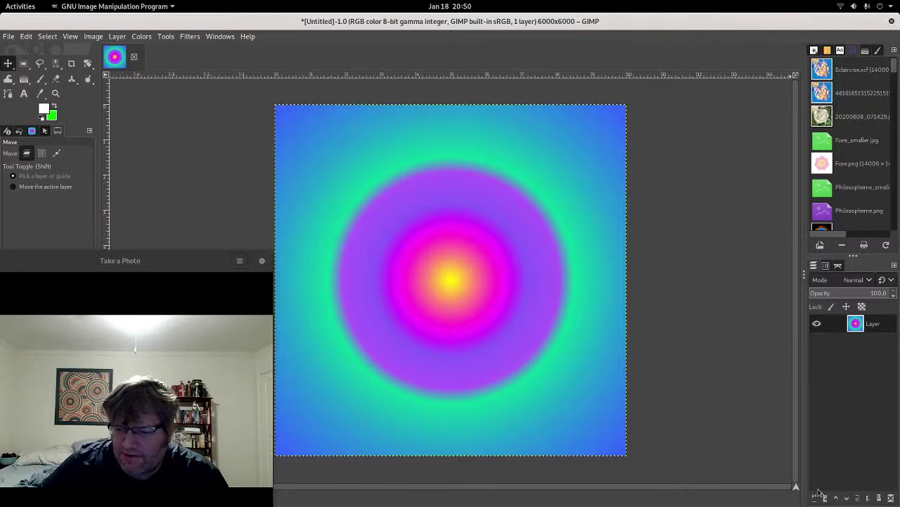
# Step: Add a transparent Layer #1 and duplicate the gradient layer as Layer copy
pyautogui.click(814, 498)
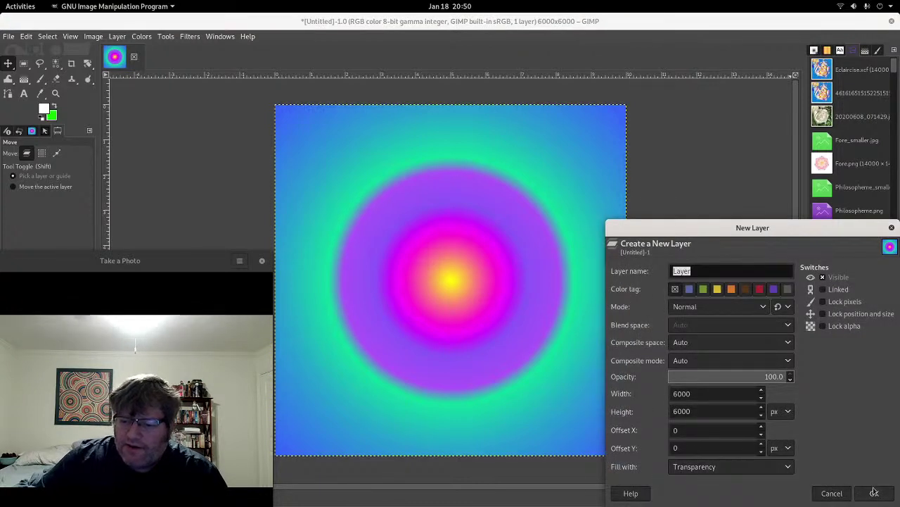
pyautogui.click(875, 492)
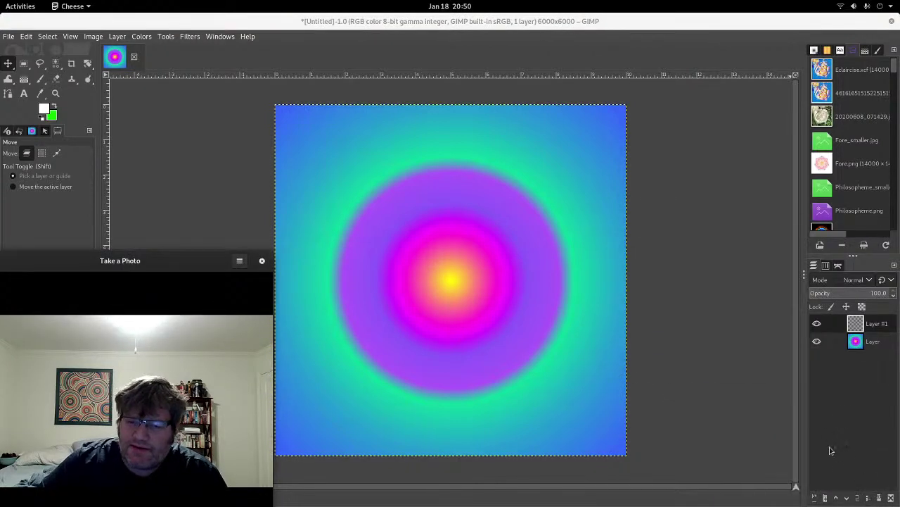
pyautogui.rightClick(870, 344)
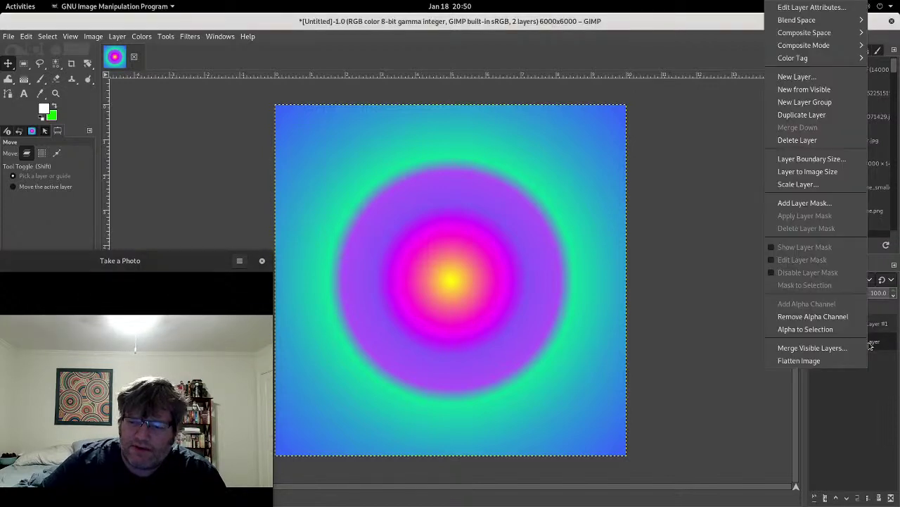
pyautogui.click(814, 118)
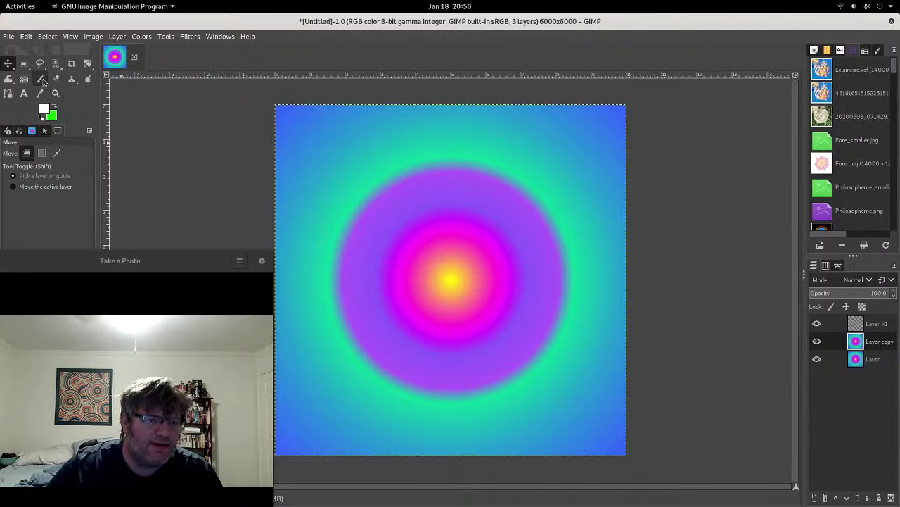
# Step: Swirl the gradient copy into petal shapes with several Warp Transform strokes using Cubic interpolation
pyautogui.click(9, 79)
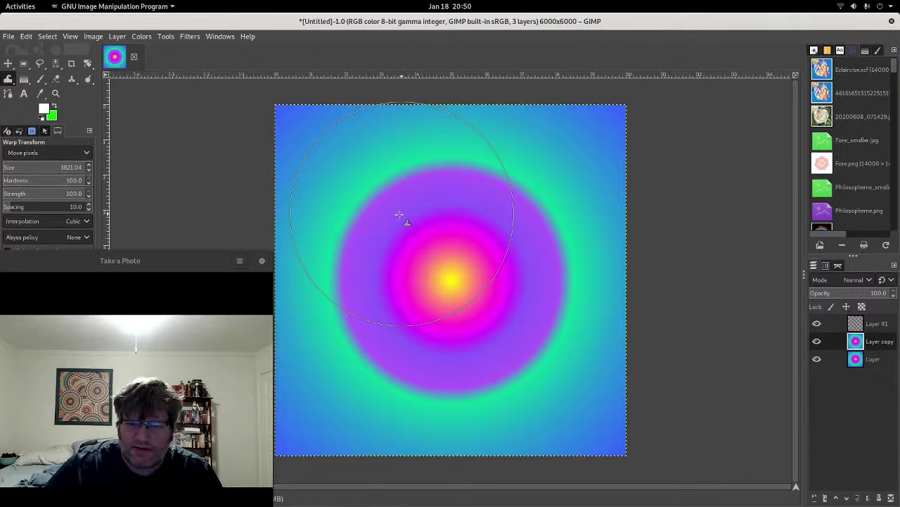
pyautogui.moveTo(399, 214)
pyautogui.mouseDown()
pyautogui.moveTo(509, 184)
pyautogui.moveTo(515, 295)
pyautogui.moveTo(547, 337)
pyautogui.moveTo(538, 355)
pyautogui.moveTo(521, 344)
pyautogui.mouseUp()
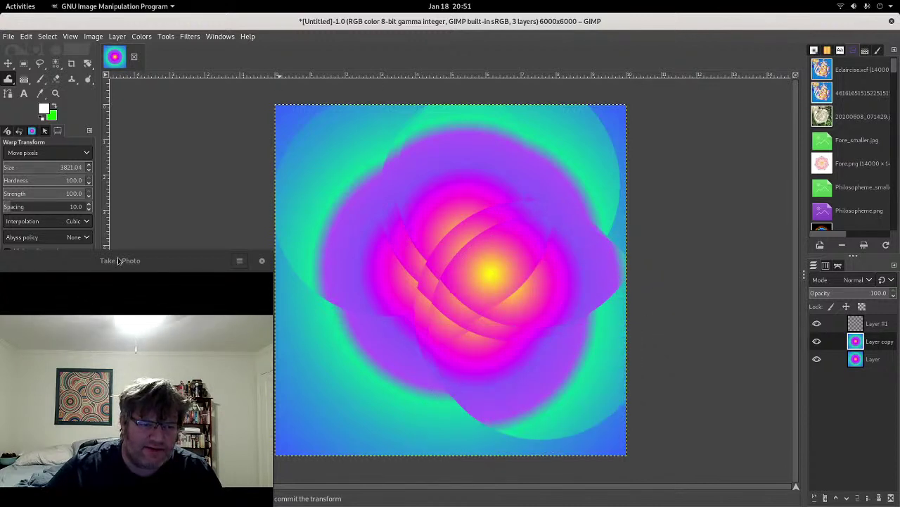
pyautogui.moveTo(118, 261)
pyautogui.mouseDown()
pyautogui.moveTo(248, 220)
pyautogui.moveTo(254, 177)
pyautogui.mouseUp()
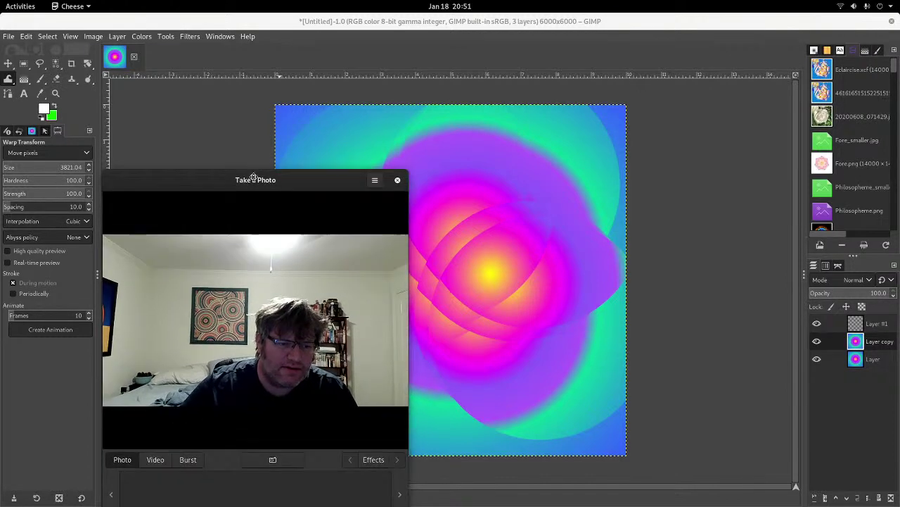
pyautogui.click(72, 225)
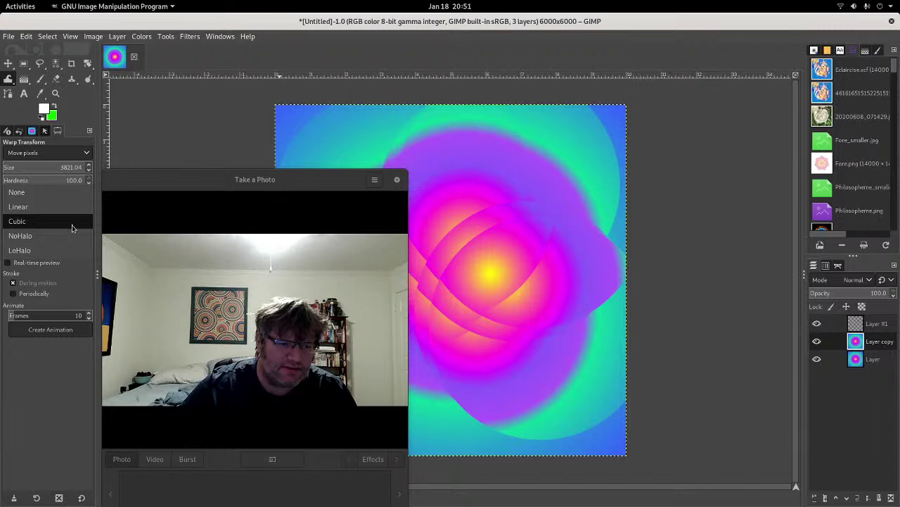
pyautogui.click(310, 211)
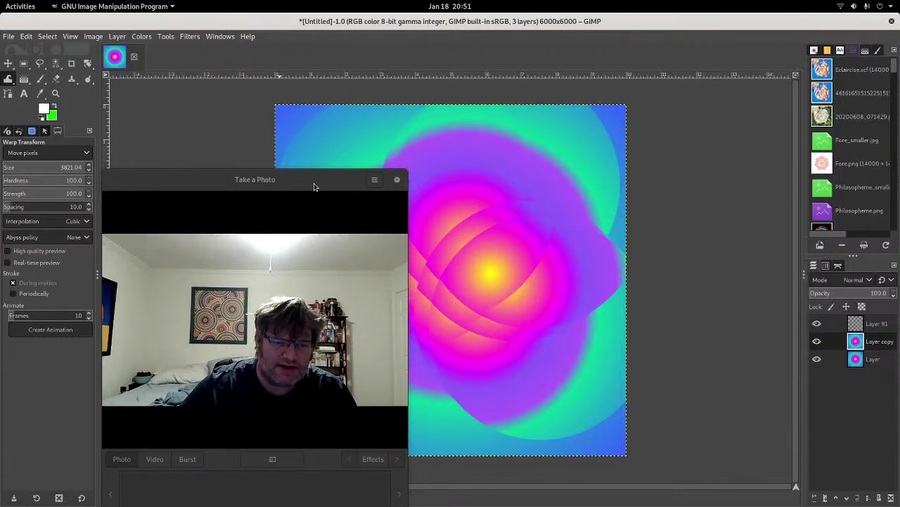
pyautogui.moveTo(314, 186); pyautogui.dragTo(142, 197)
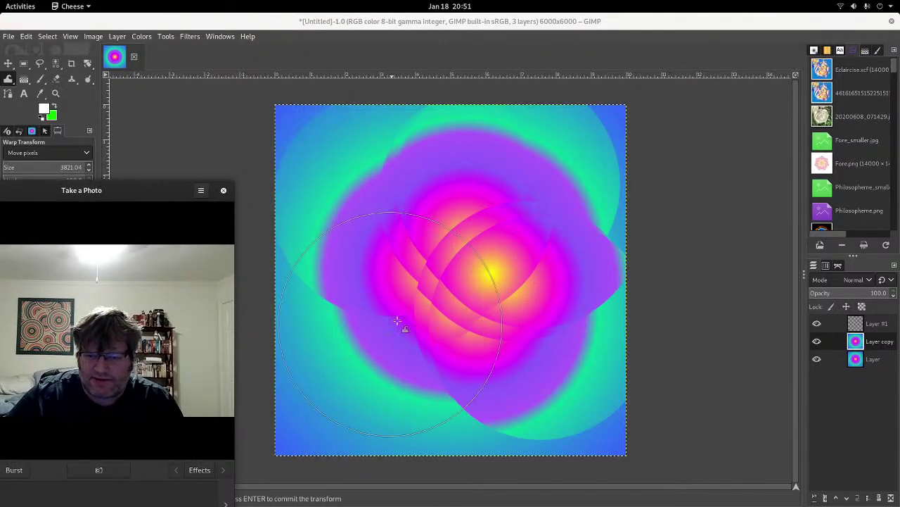
pyautogui.moveTo(397, 321); pyautogui.dragTo(342, 388)
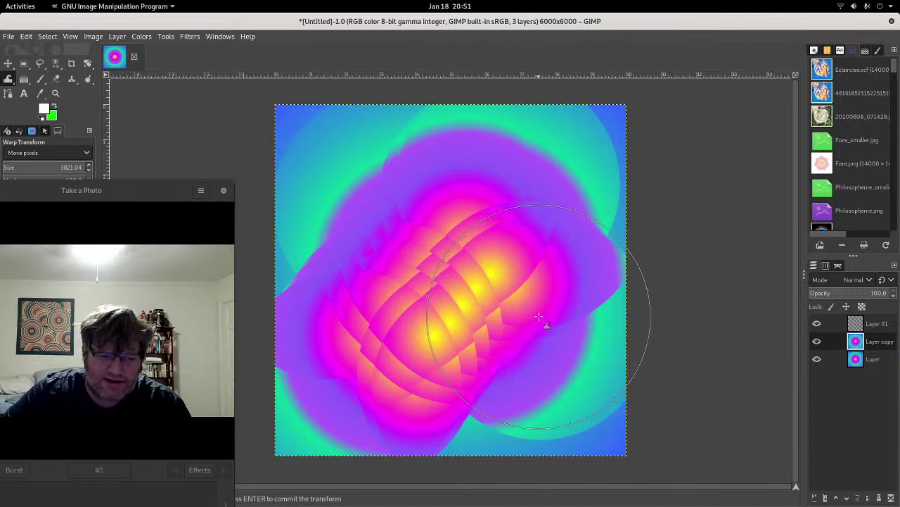
pyautogui.moveTo(542, 335); pyautogui.dragTo(557, 361)
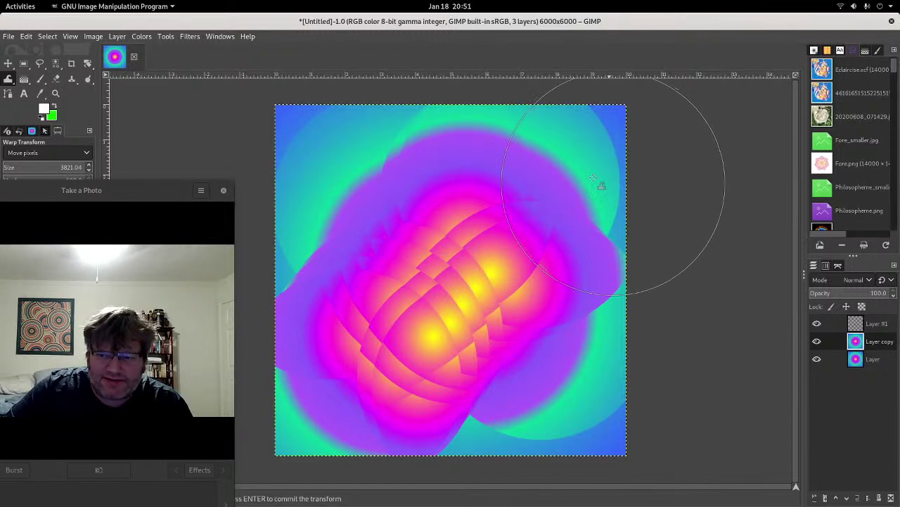
pyautogui.click(8, 65)
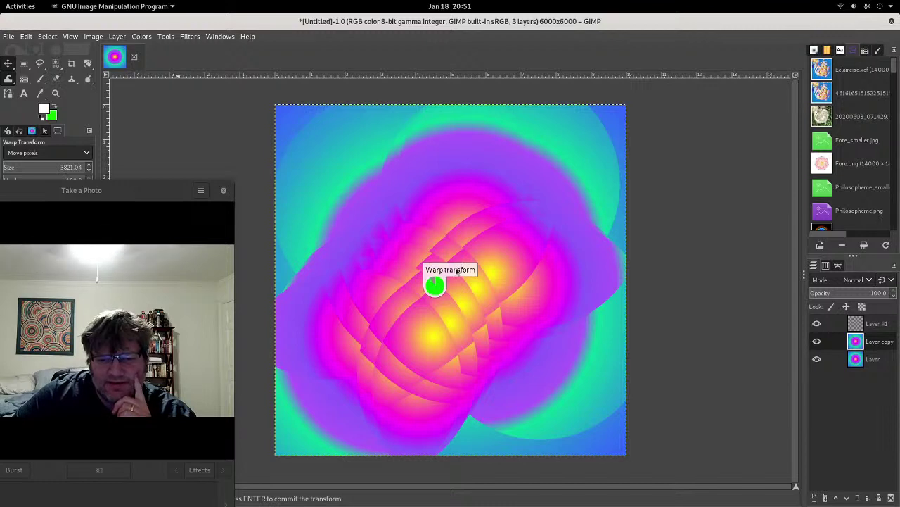
# Step: Commit the warp and set the warped layer's opacity to 51.2
pyautogui.press('m')
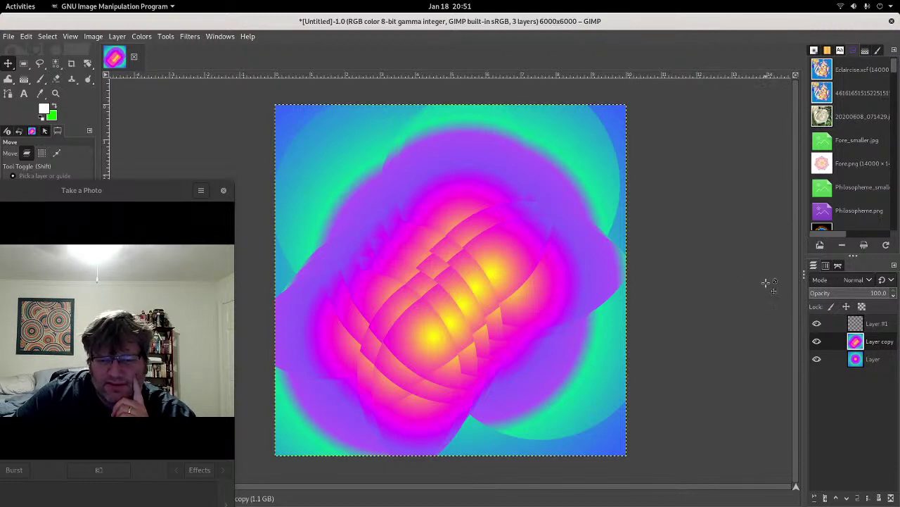
pyautogui.click(845, 292)
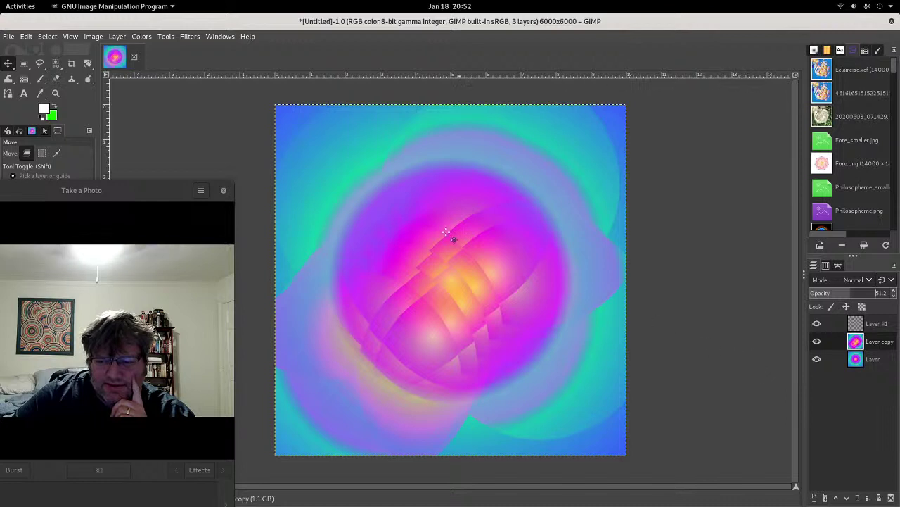
pyautogui.click(141, 36)
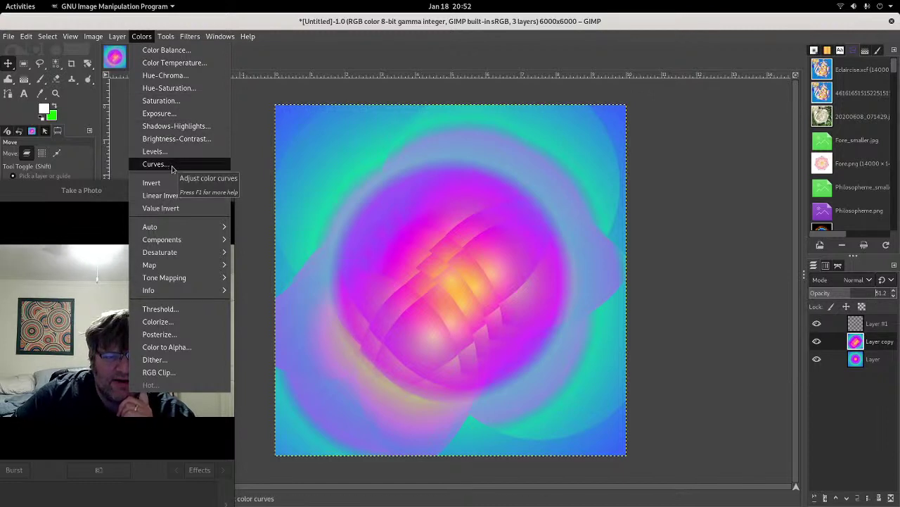
# Step: Apply a Hue-Saturation hue shift of 70.2 to the warped copy layer
pyautogui.click(176, 89)
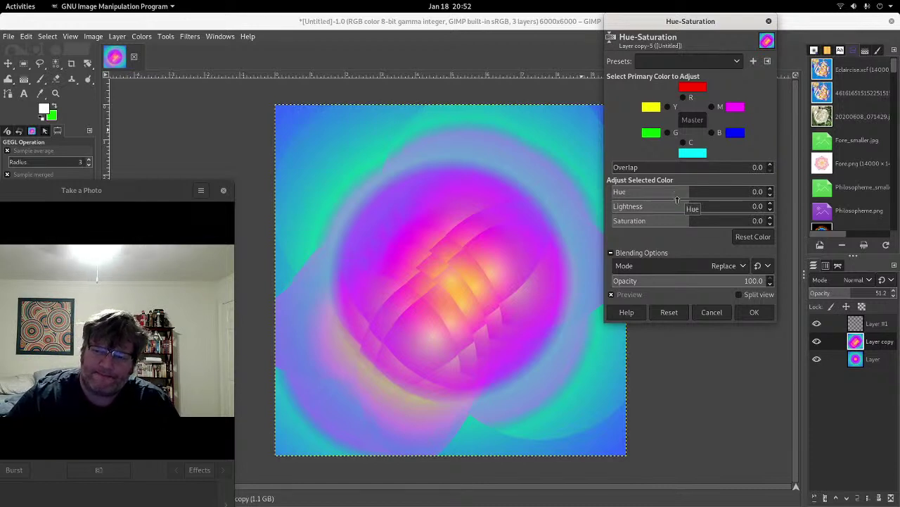
pyautogui.moveTo(669, 191); pyautogui.dragTo(670, 201)
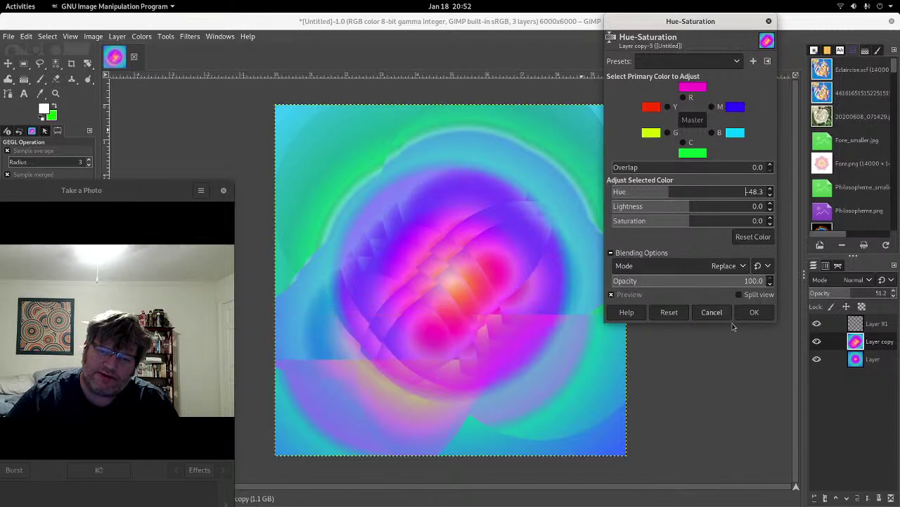
pyautogui.click(720, 191)
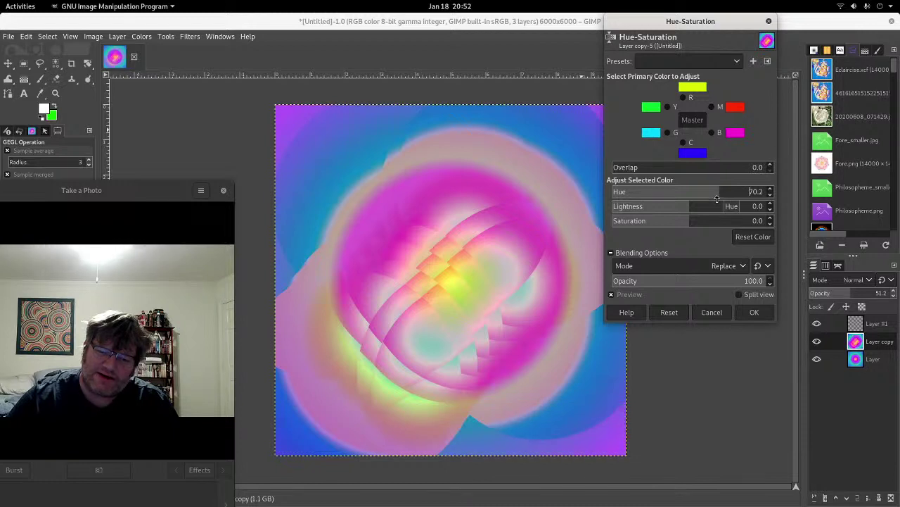
pyautogui.click(753, 311)
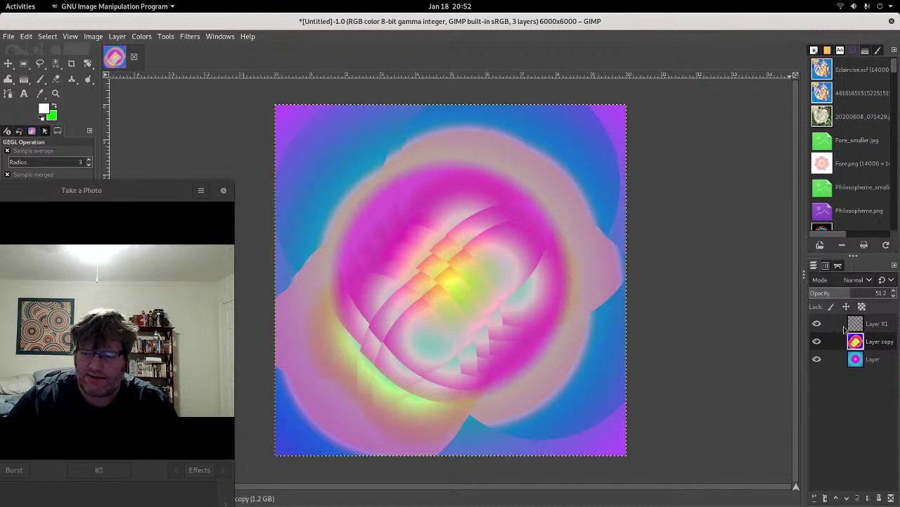
# Step: Raise the warped layer's opacity to about 56% and hide the empty Layer #1
pyautogui.click(850, 295)
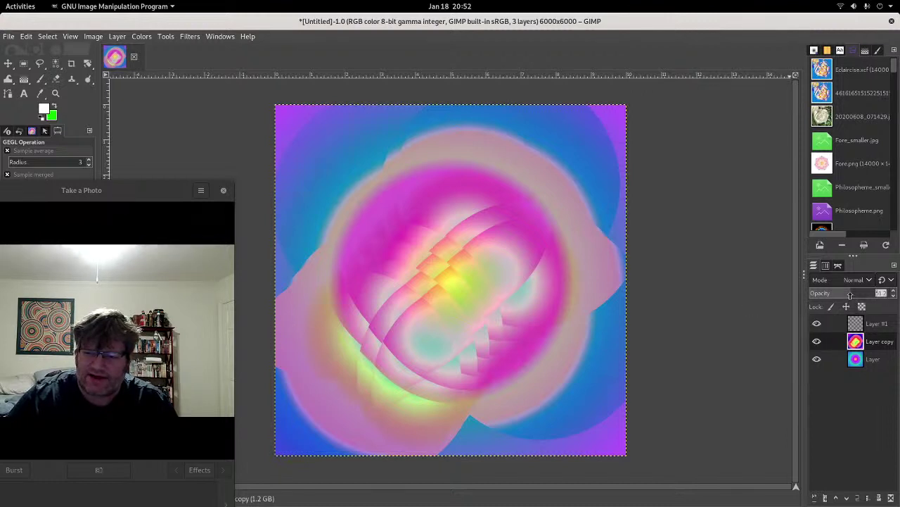
pyautogui.moveTo(850, 296)
pyautogui.mouseDown()
pyautogui.moveTo(882, 294)
pyautogui.moveTo(855, 283)
pyautogui.mouseUp()
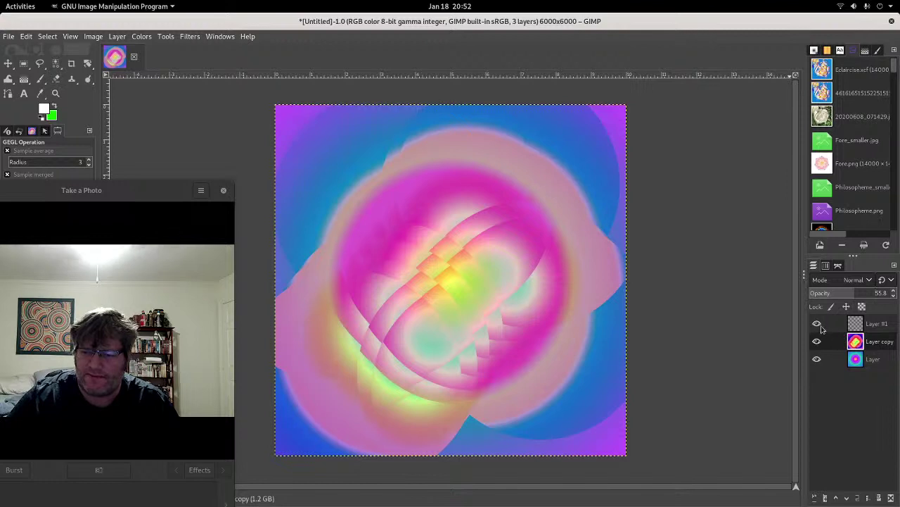
pyautogui.click(817, 324)
# Step: Merge the visible layers into one Layer and duplicate the merged result
pyautogui.rightClick(869, 358)
pyautogui.click(845, 345)
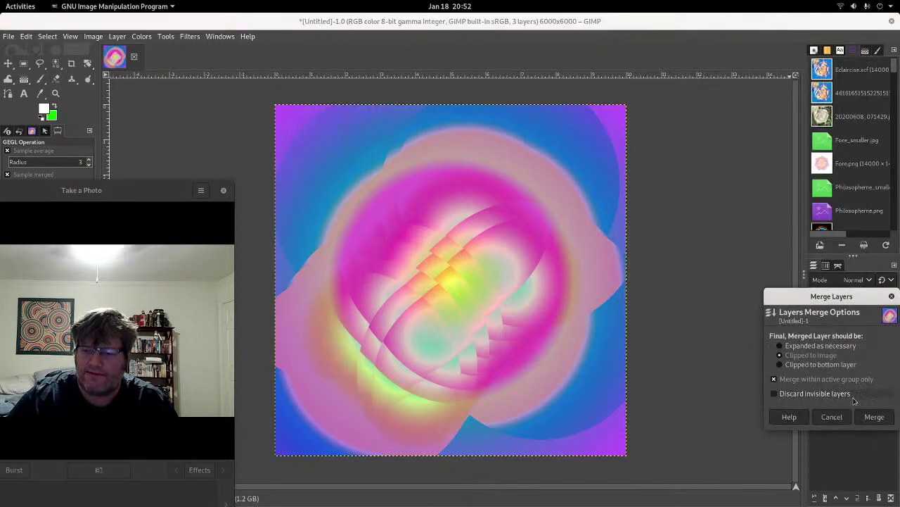
pyautogui.click(873, 417)
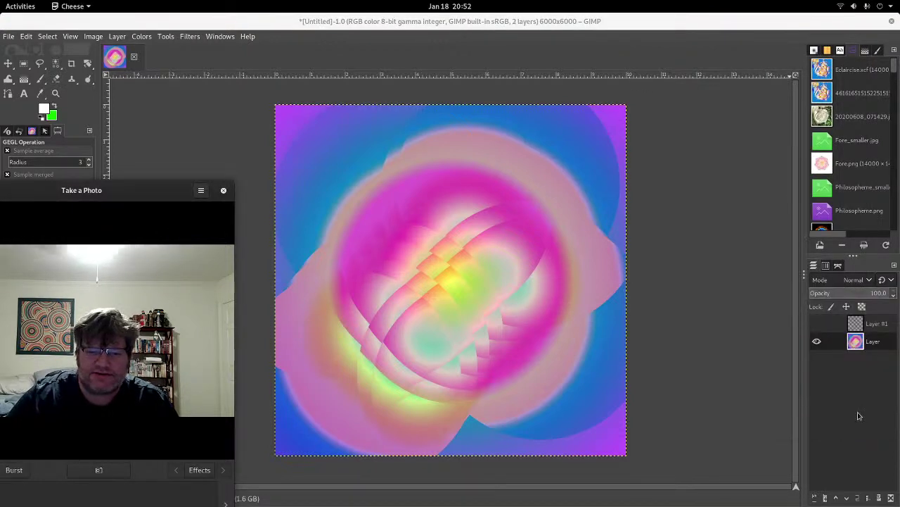
pyautogui.rightClick(856, 342)
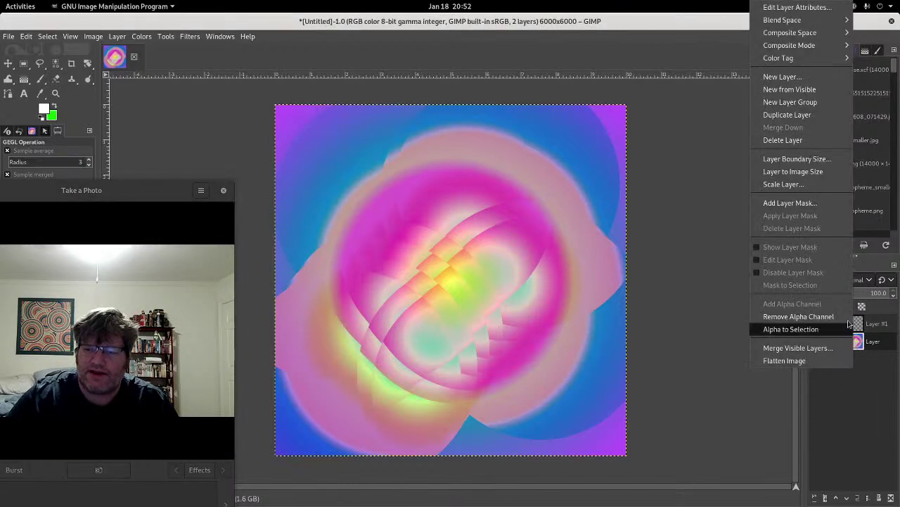
pyautogui.click(797, 117)
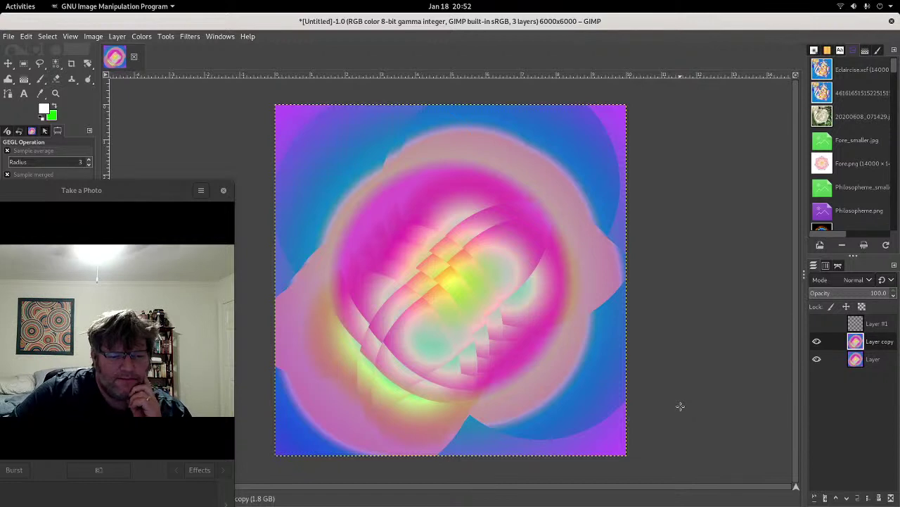
# Step: Open the Colors menu of adjustments for the duplicated flower layer
pyautogui.click(141, 37)
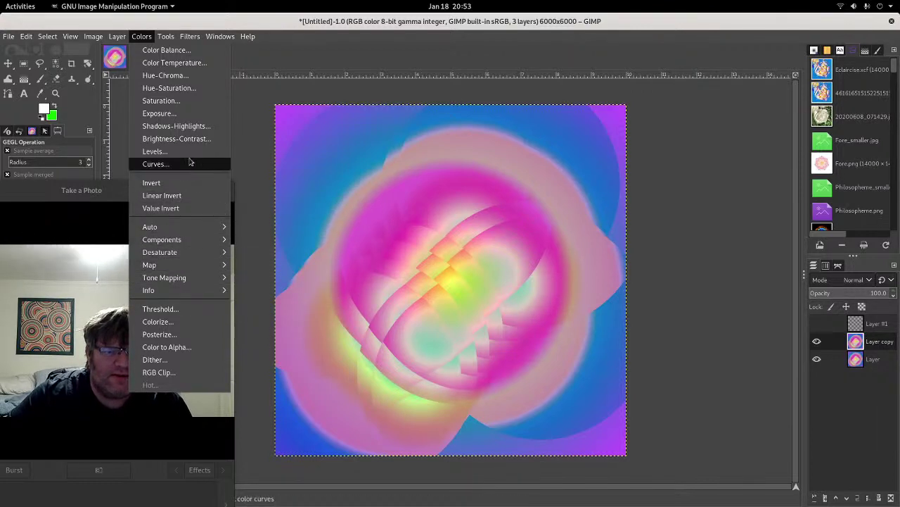
pyautogui.moveTo(117, 36)
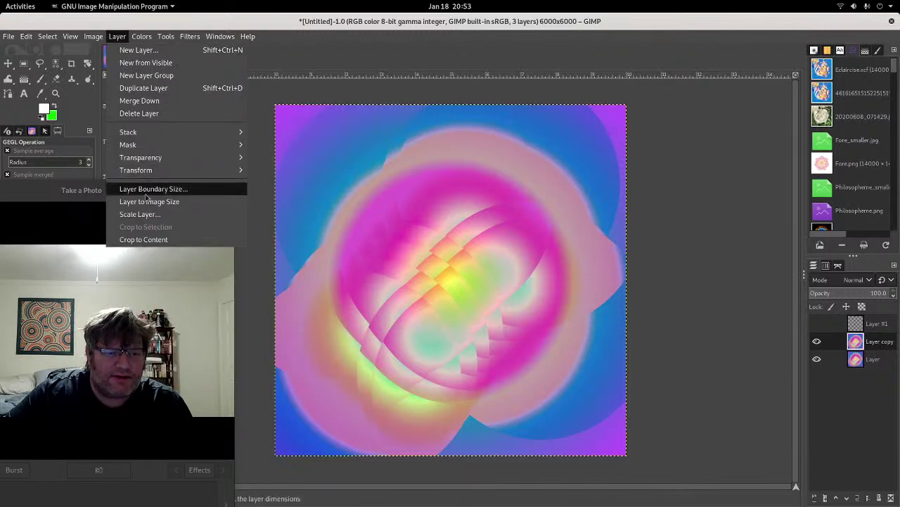
# Step: Scale Layer copy down to 60×60 pixels
pyautogui.click(140, 217)
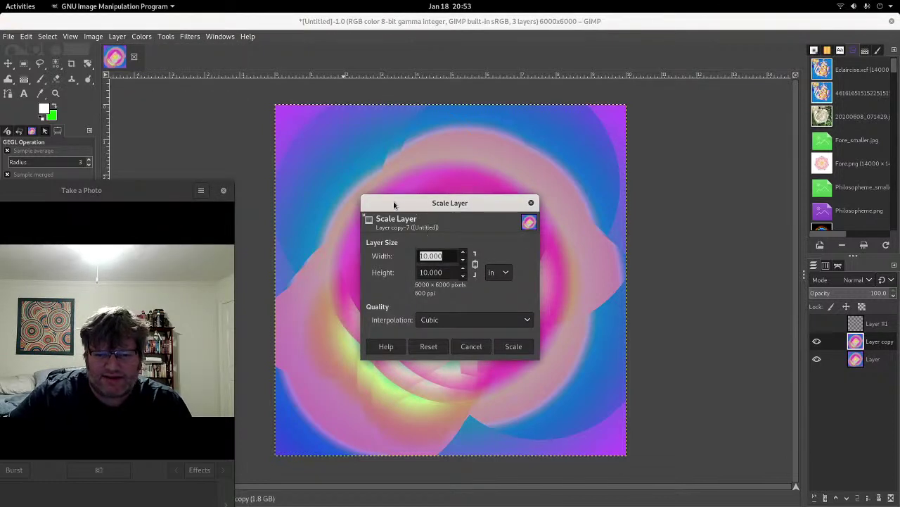
pyautogui.click(500, 273)
pyautogui.click(497, 243)
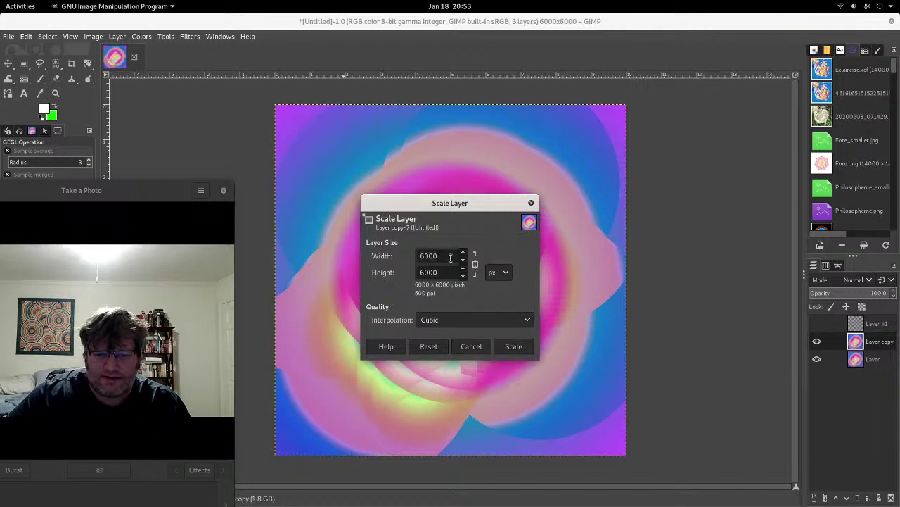
pyautogui.write('60')
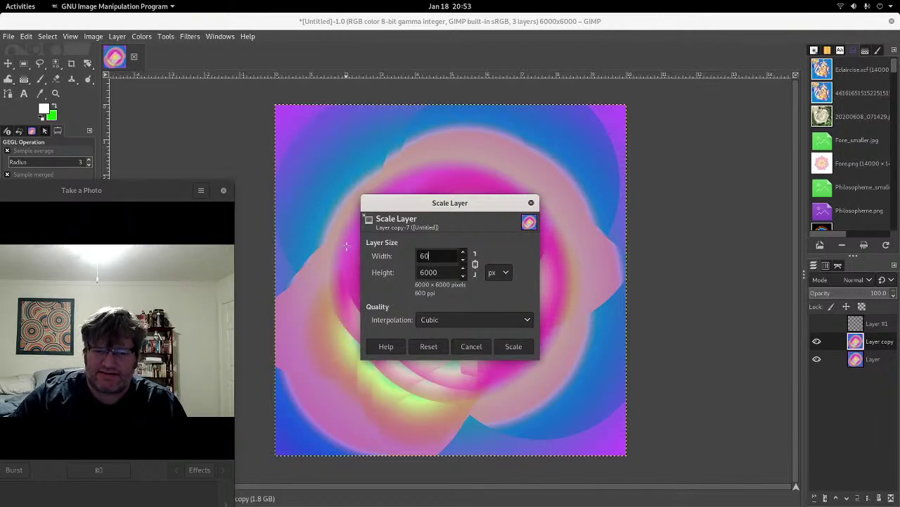
pyautogui.click(440, 274)
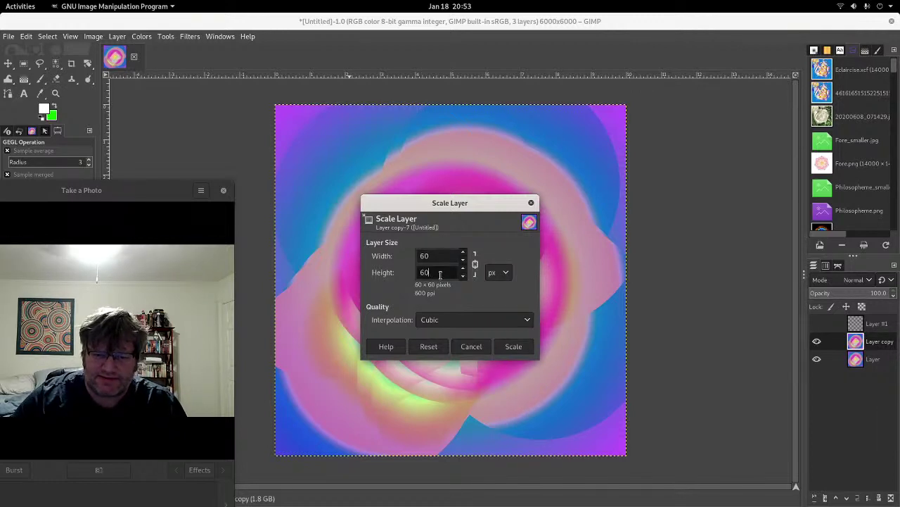
pyautogui.click(514, 348)
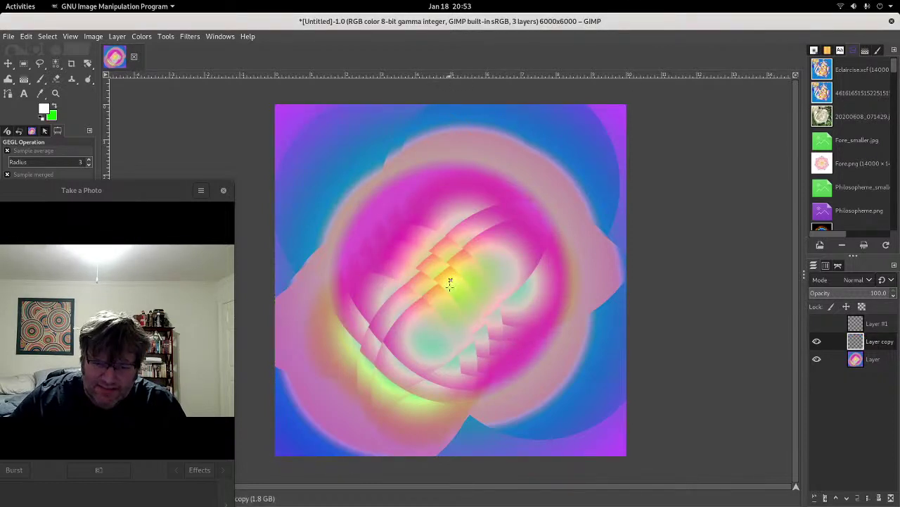
# Step: Scale Layer copy back up to 6000×6000 pixels, blurring it heavily
pyautogui.click(118, 37)
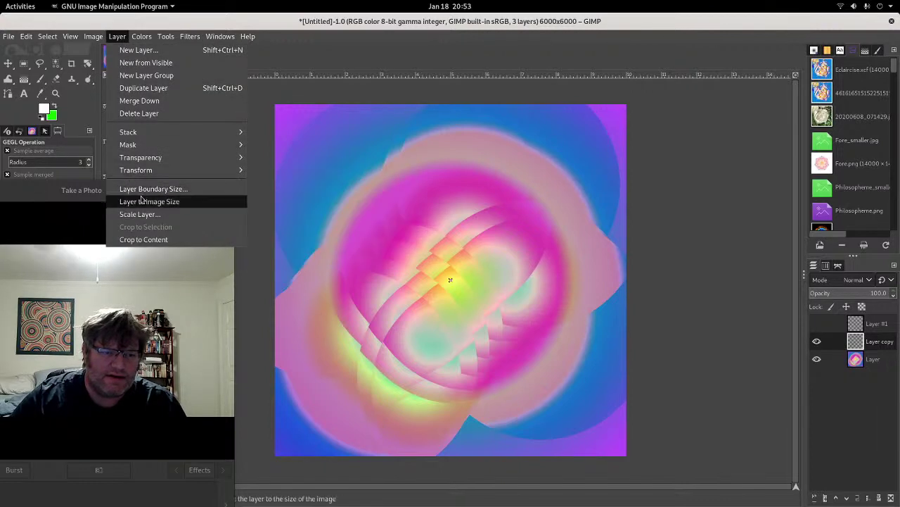
pyautogui.click(138, 214)
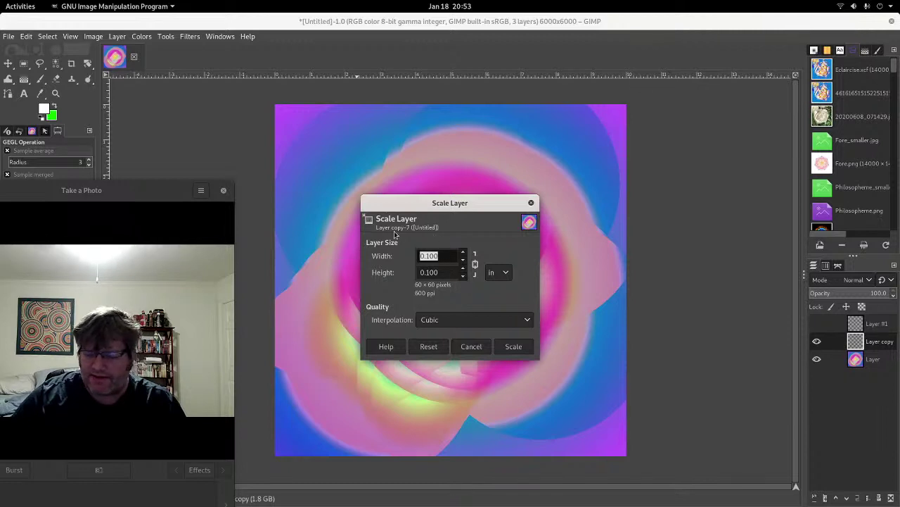
pyautogui.write('6000')
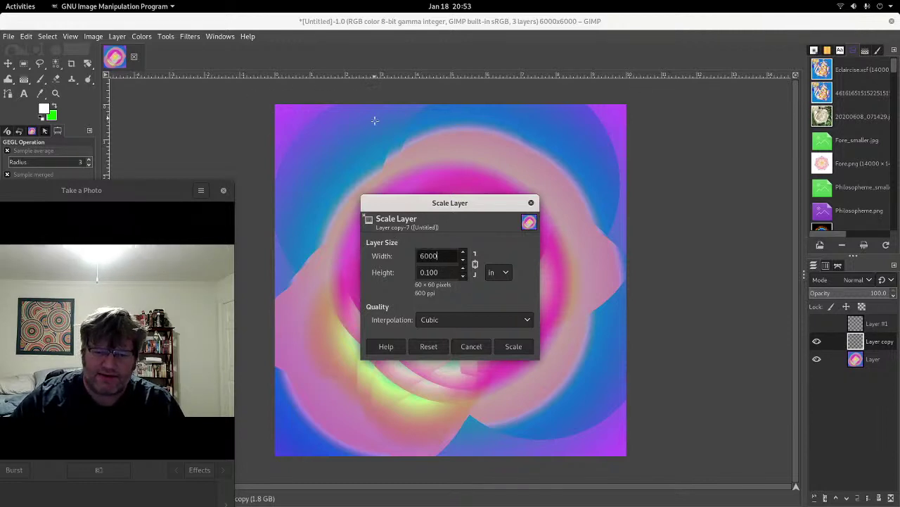
pyautogui.click(447, 272)
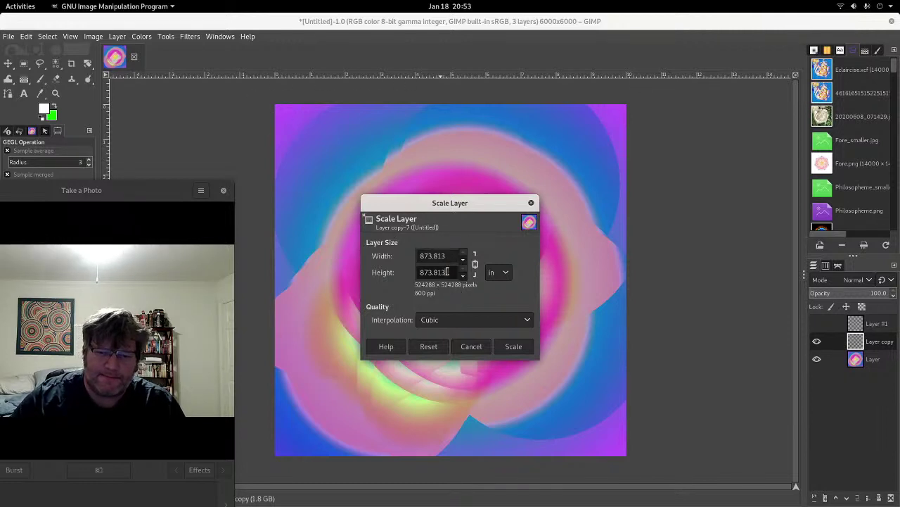
pyautogui.click(489, 274)
pyautogui.click(496, 243)
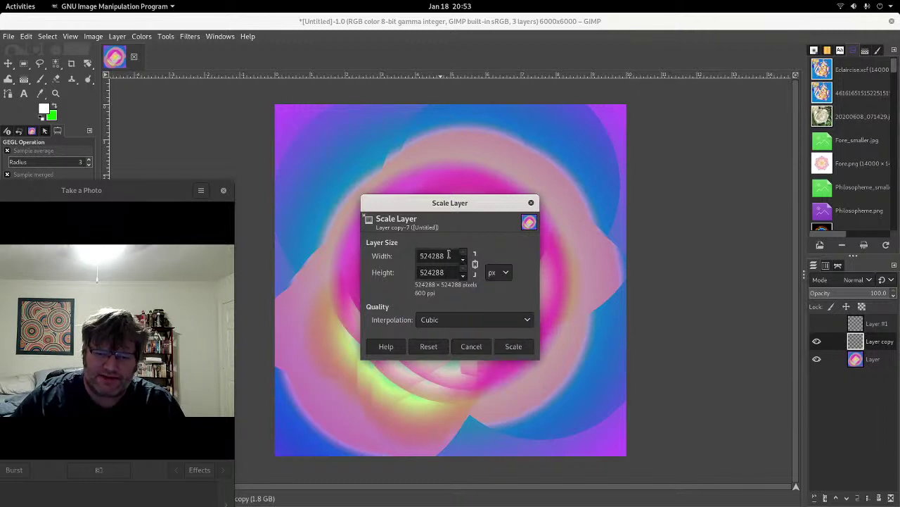
pyautogui.write('6000')
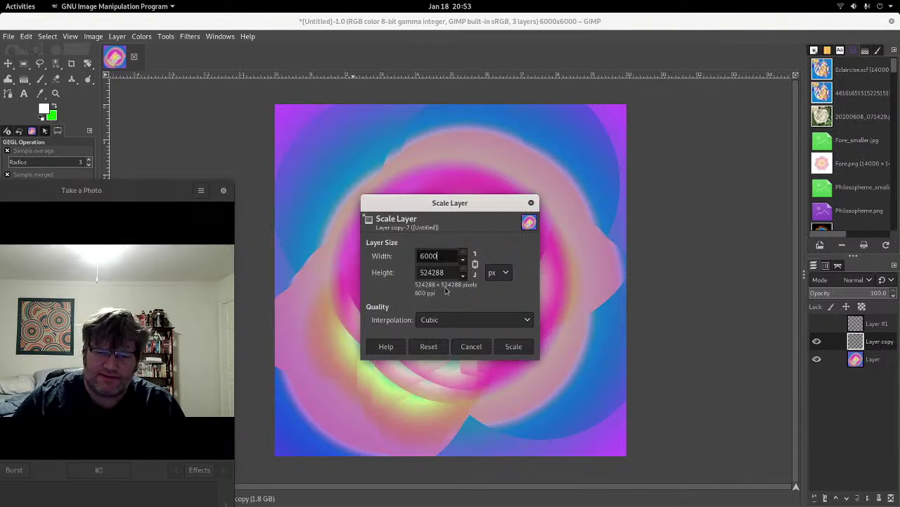
pyautogui.click(445, 273)
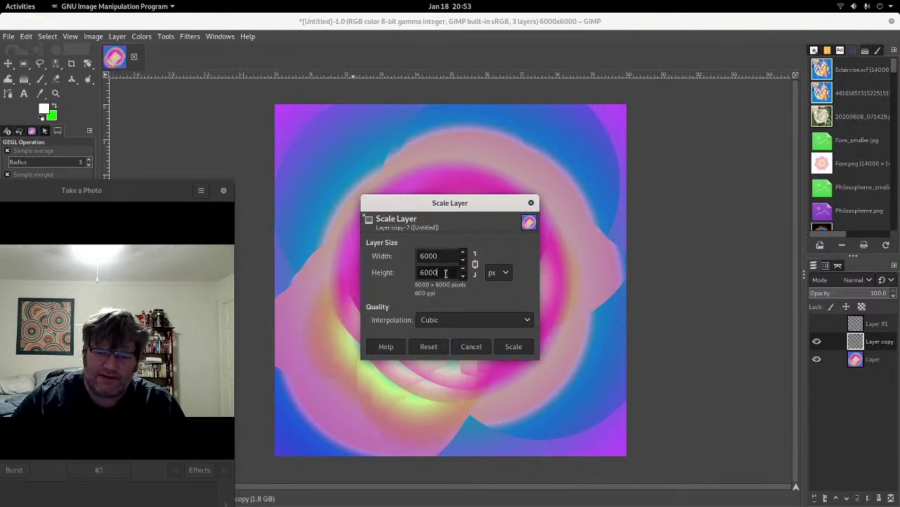
pyautogui.click(513, 346)
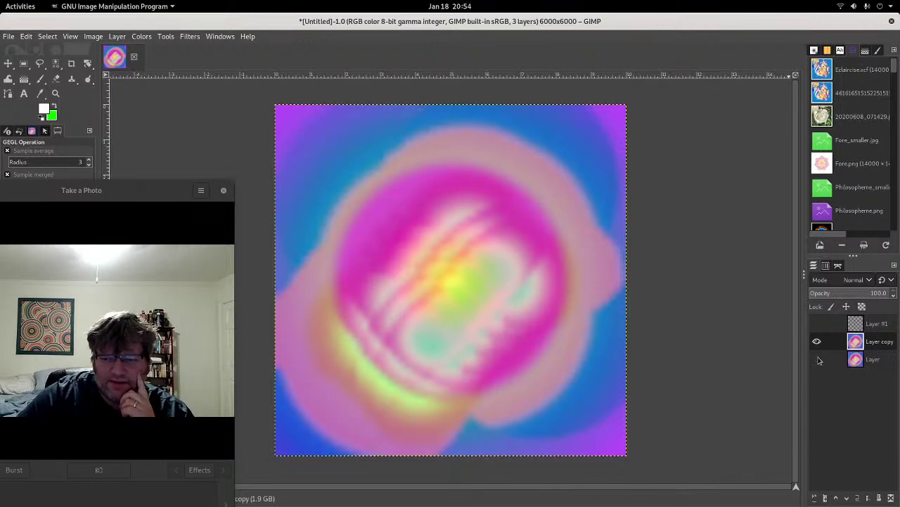
# Step: Duplicate the blurred layer and set Warp Transform to Swirl clockwise mode
pyautogui.rightClick(858, 343)
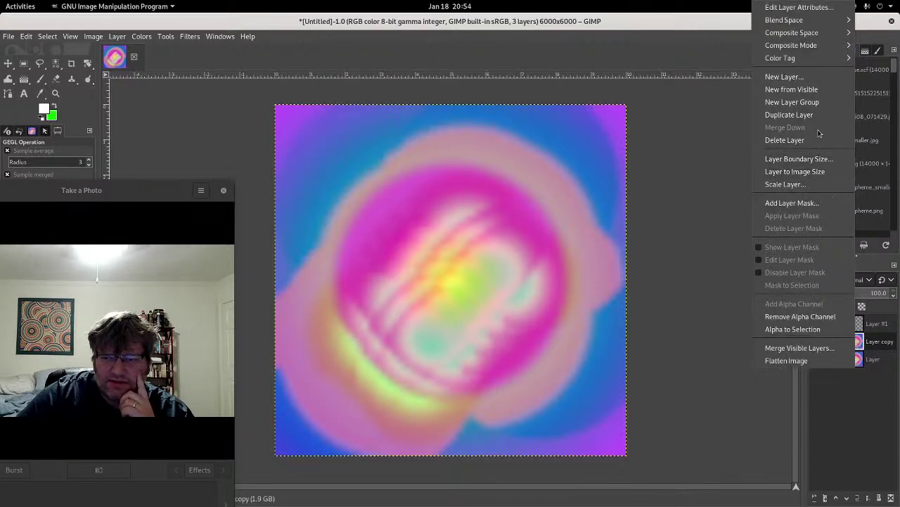
pyautogui.click(790, 115)
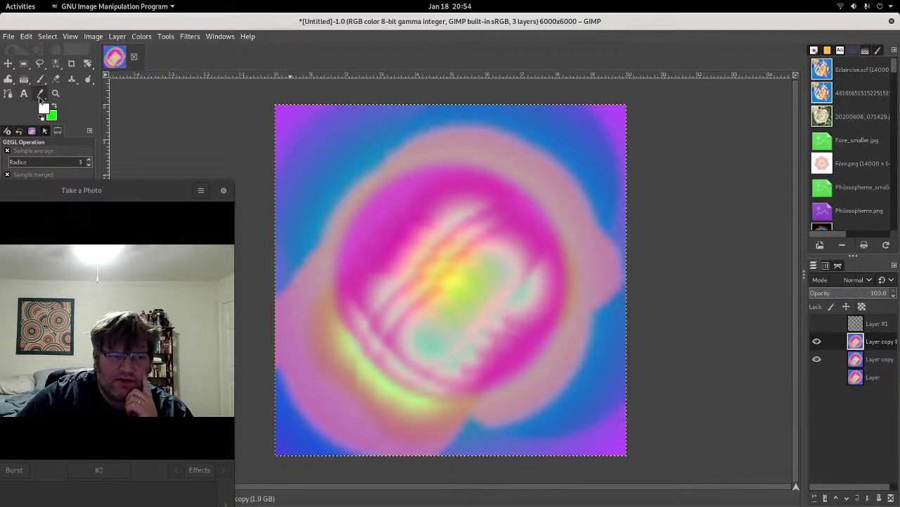
pyautogui.click(8, 78)
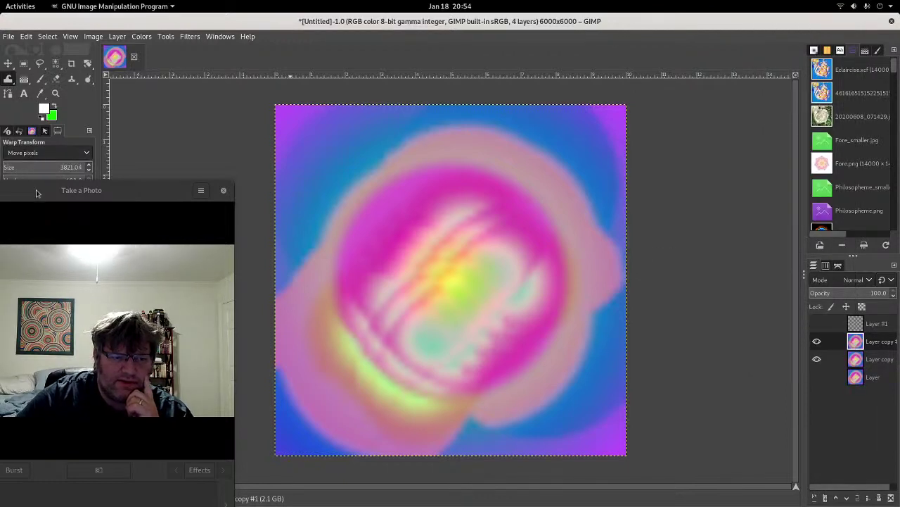
pyautogui.moveTo(35, 195); pyautogui.dragTo(44, 241)
pyautogui.click(26, 154)
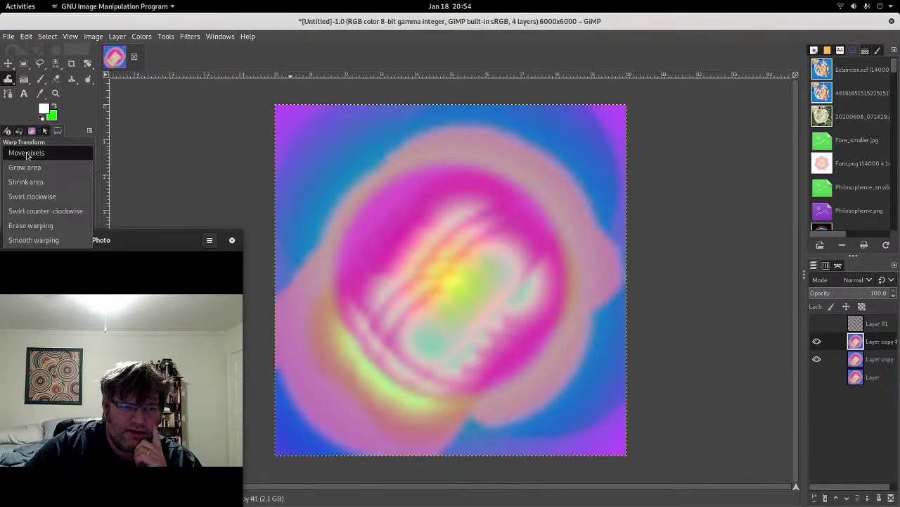
pyautogui.click(32, 196)
# Step: Swirl three areas of Layer copy #1 into petal shapes and commit the warp
pyautogui.moveTo(388, 215)
pyautogui.mouseDown()
pyautogui.moveTo(388, 201)
pyautogui.moveTo(459, 202)
pyautogui.mouseUp()
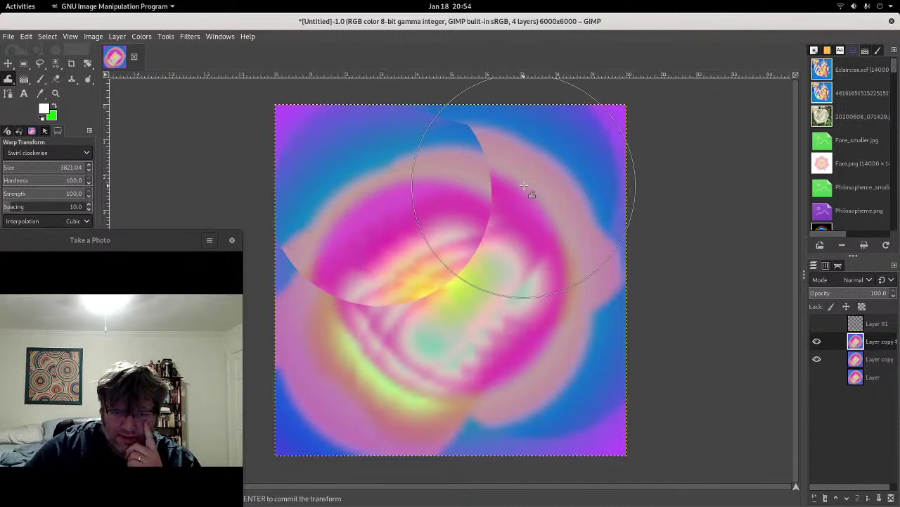
pyautogui.moveTo(524, 187)
pyautogui.mouseDown()
pyautogui.moveTo(542, 364)
pyautogui.moveTo(392, 387)
pyautogui.moveTo(337, 358)
pyautogui.moveTo(342, 161)
pyautogui.moveTo(567, 165)
pyautogui.moveTo(593, 191)
pyautogui.moveTo(610, 305)
pyautogui.mouseUp()
pyautogui.moveTo(600, 321)
pyautogui.mouseDown()
pyautogui.moveTo(561, 408)
pyautogui.moveTo(451, 427)
pyautogui.moveTo(362, 426)
pyautogui.moveTo(276, 359)
pyautogui.mouseUp()
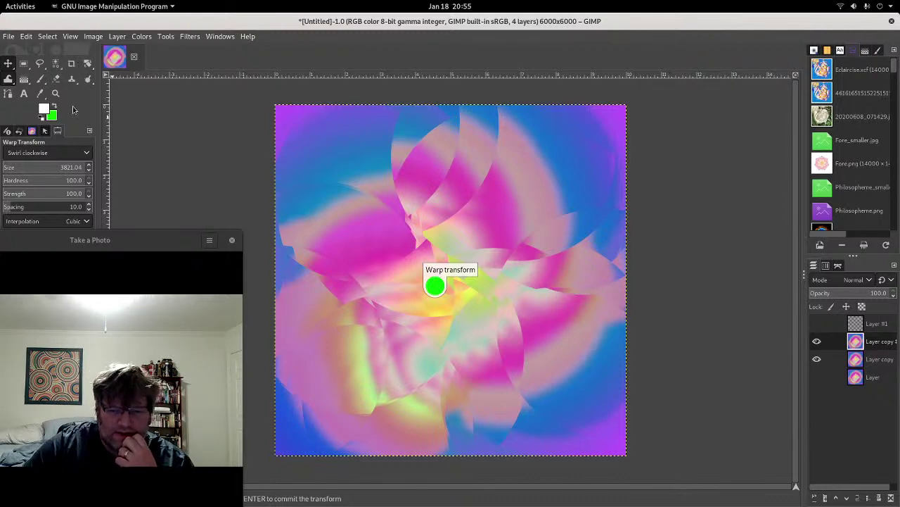
pyautogui.press('m')
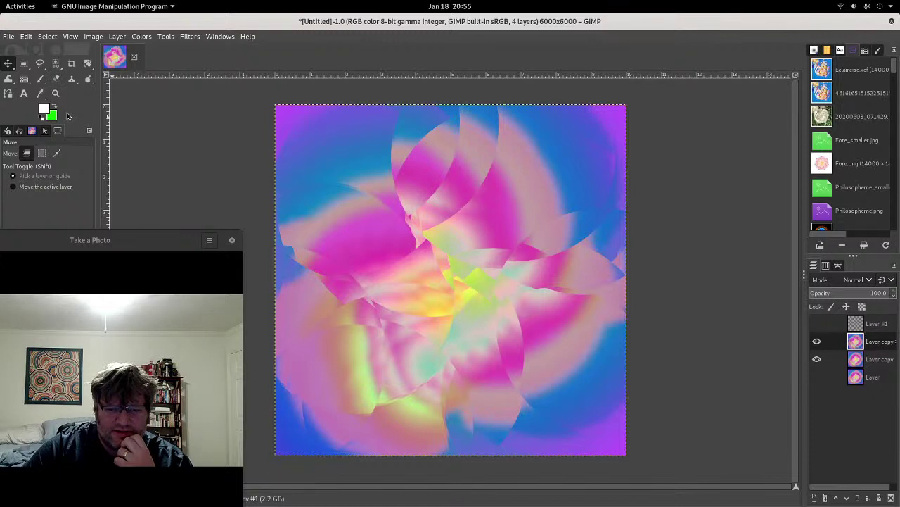
# Step: Scale the swirled Layer copy #1 down to 60×60 pixels
pyautogui.click(116, 37)
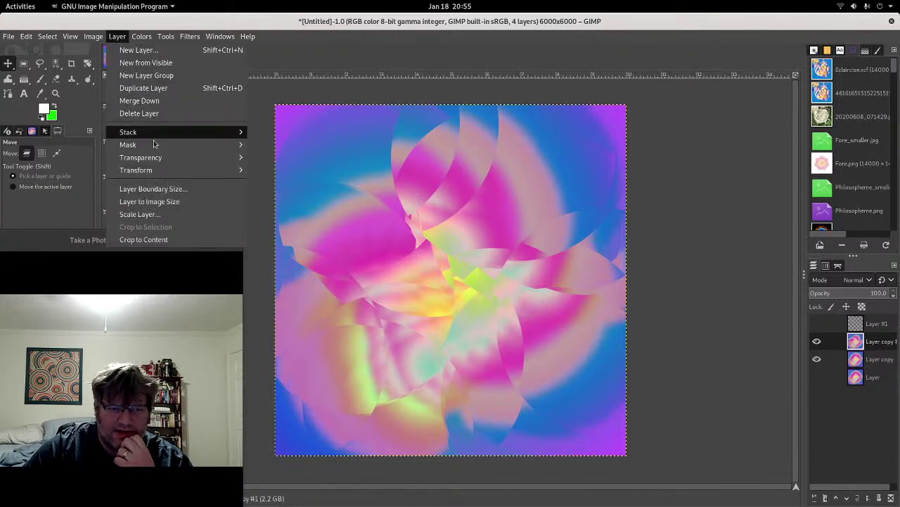
pyautogui.click(170, 213)
pyautogui.click(505, 272)
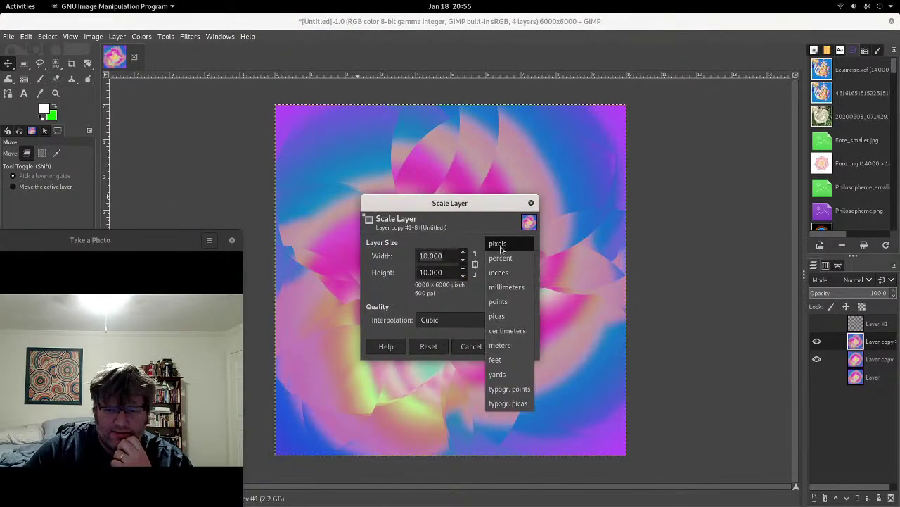
pyautogui.click(501, 246)
pyautogui.write('60')
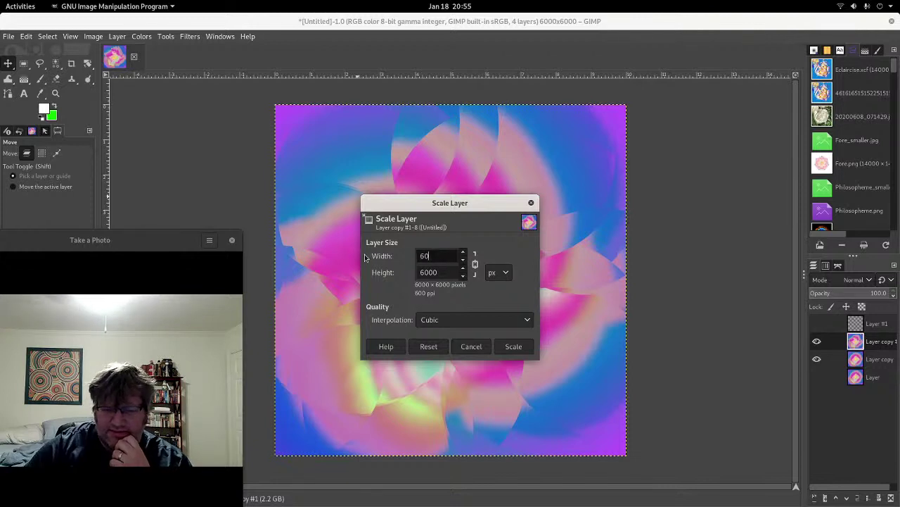
pyautogui.click(453, 271)
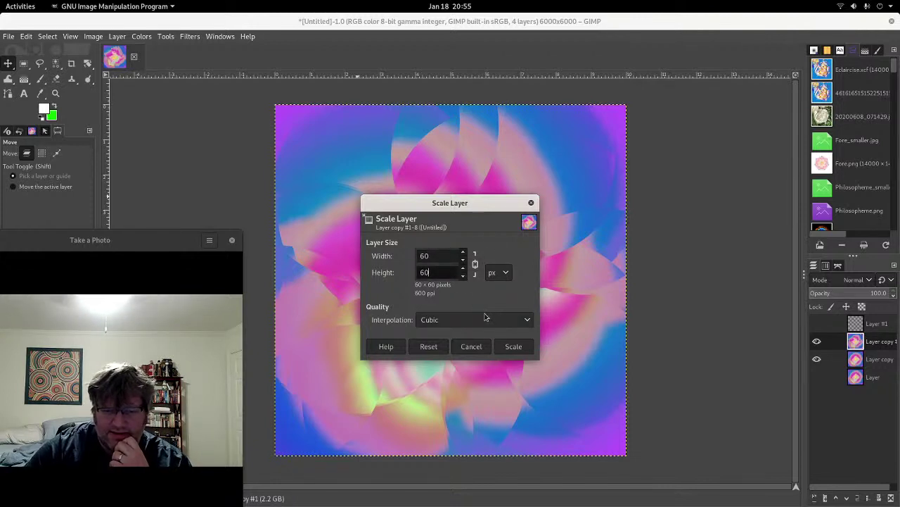
pyautogui.click(514, 349)
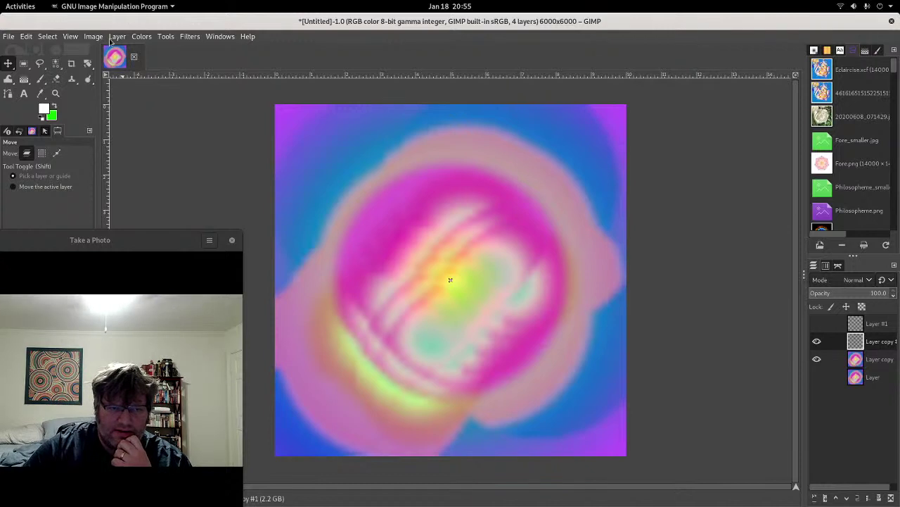
pyautogui.click(114, 36)
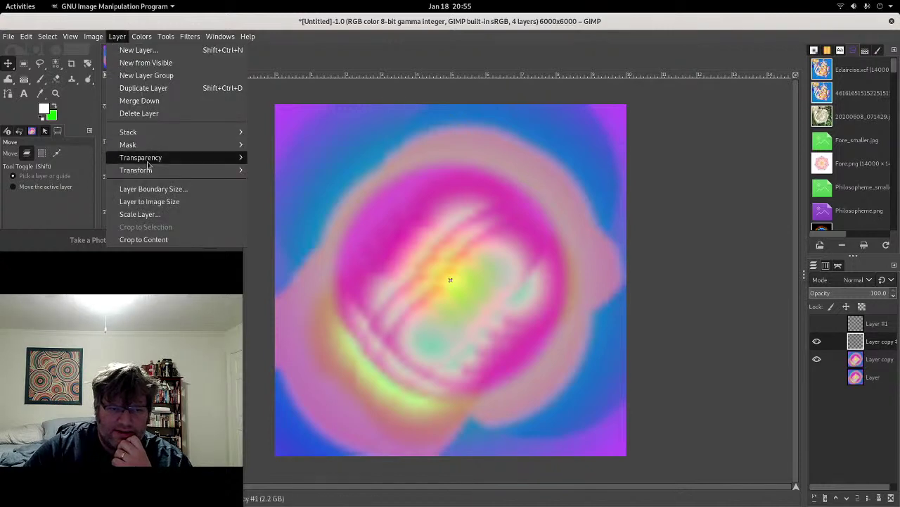
# Step: Scale Layer copy #1 back up to 6000×6000 pixels, blurring the swirls
pyautogui.click(158, 213)
pyautogui.click(499, 272)
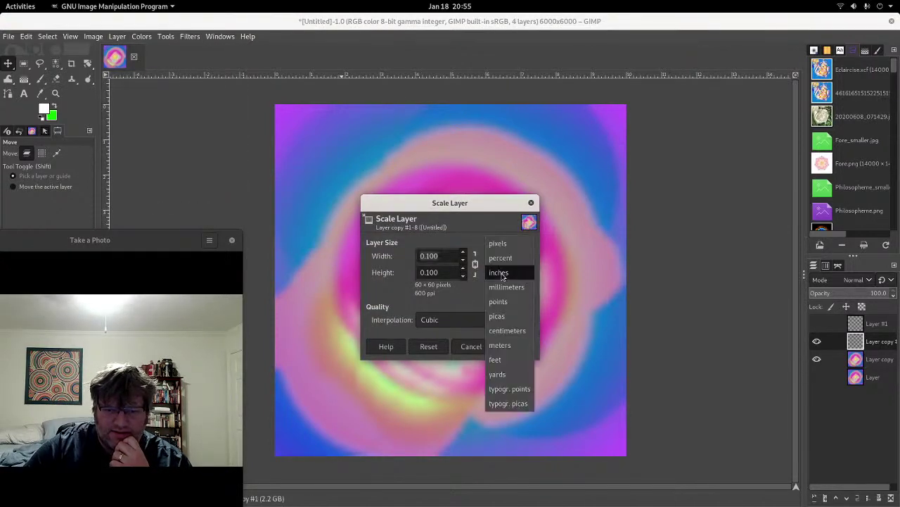
pyautogui.click(497, 243)
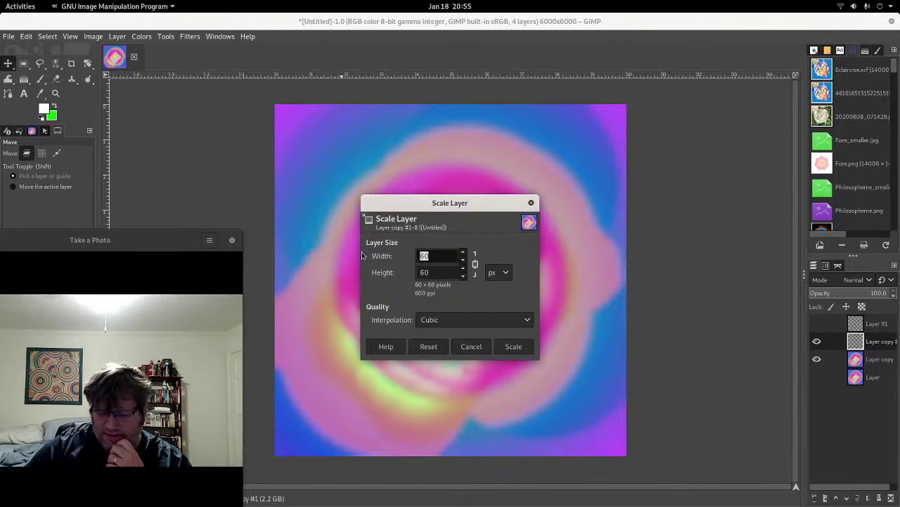
pyautogui.write('6000')
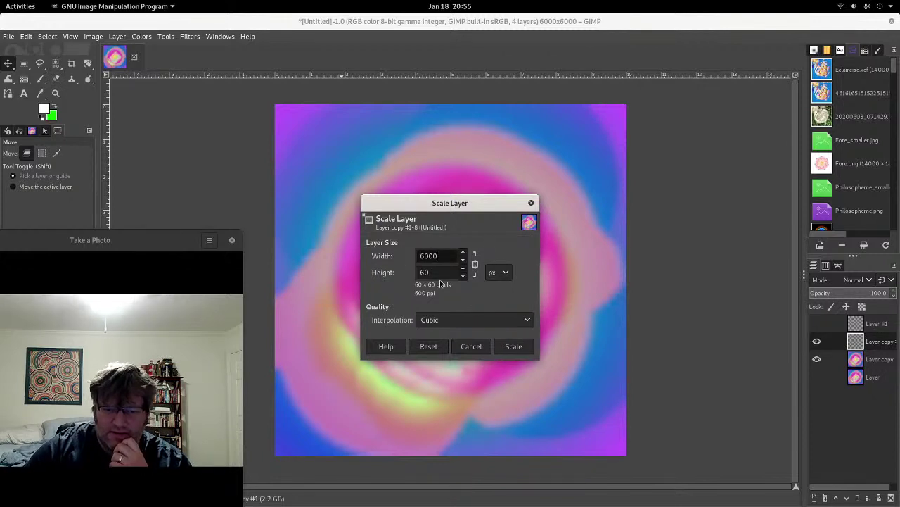
pyautogui.click(444, 271)
pyautogui.click(504, 347)
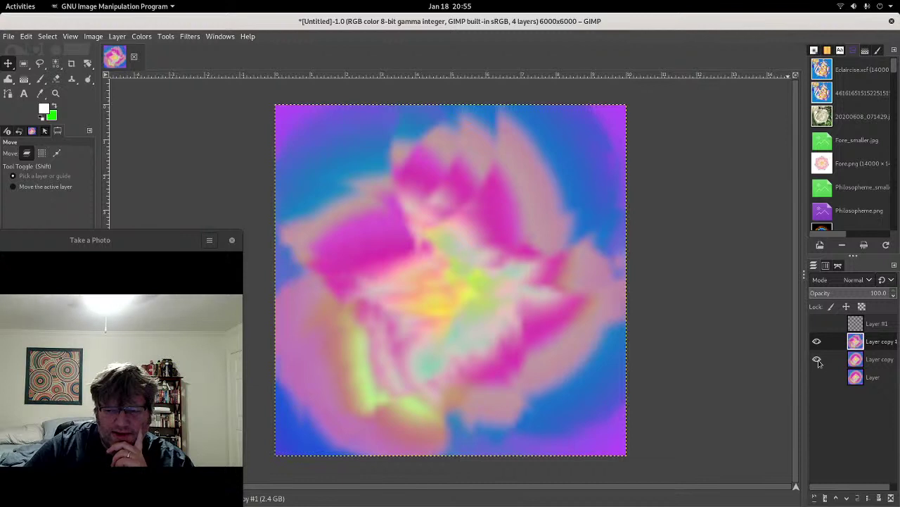
# Step: Set Layer copy #1 to 50 opacity and shift its hue by 87.8
pyautogui.click(849, 292)
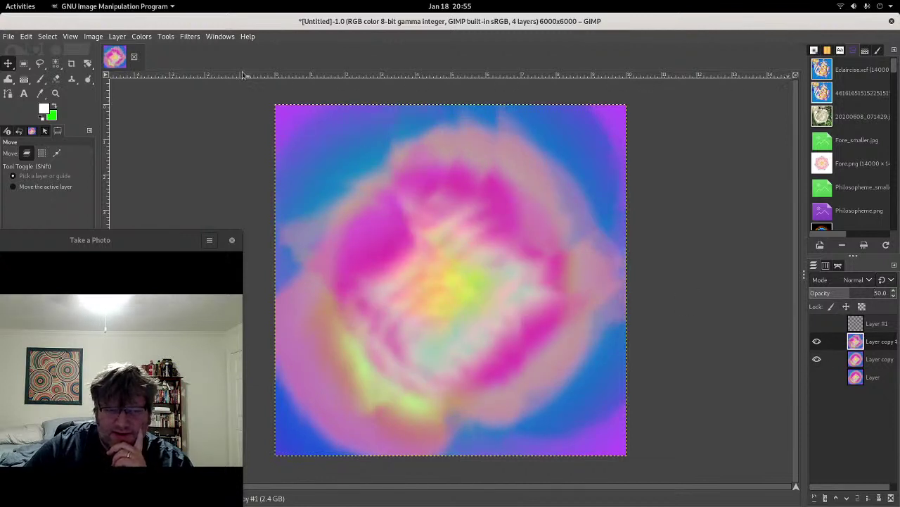
pyautogui.click(117, 36)
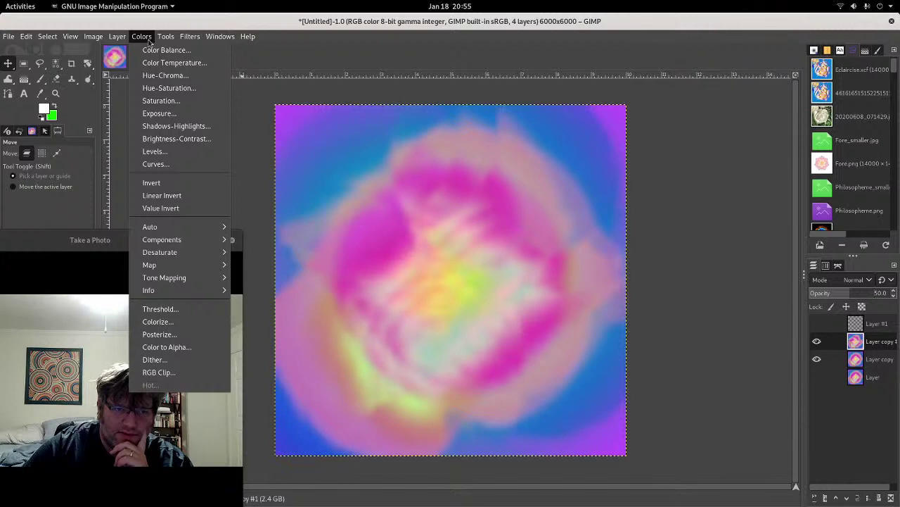
pyautogui.click(165, 88)
pyautogui.click(725, 191)
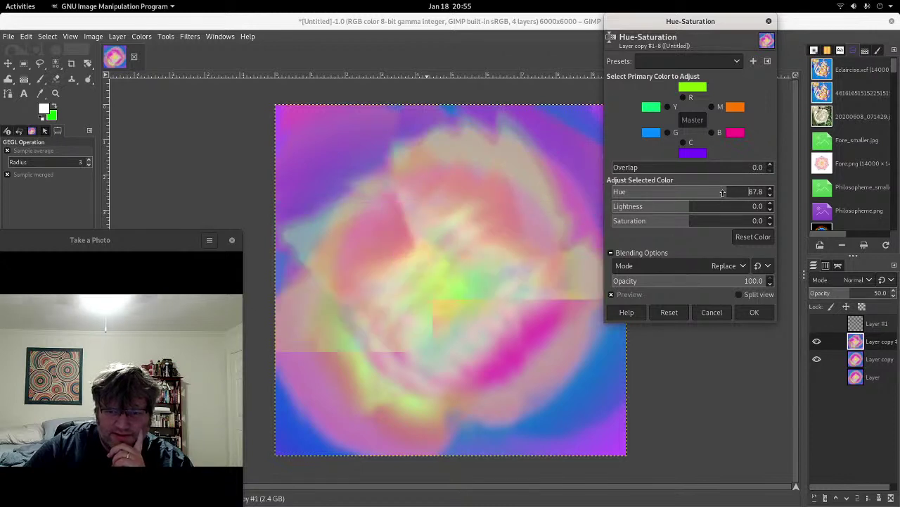
pyautogui.click(753, 312)
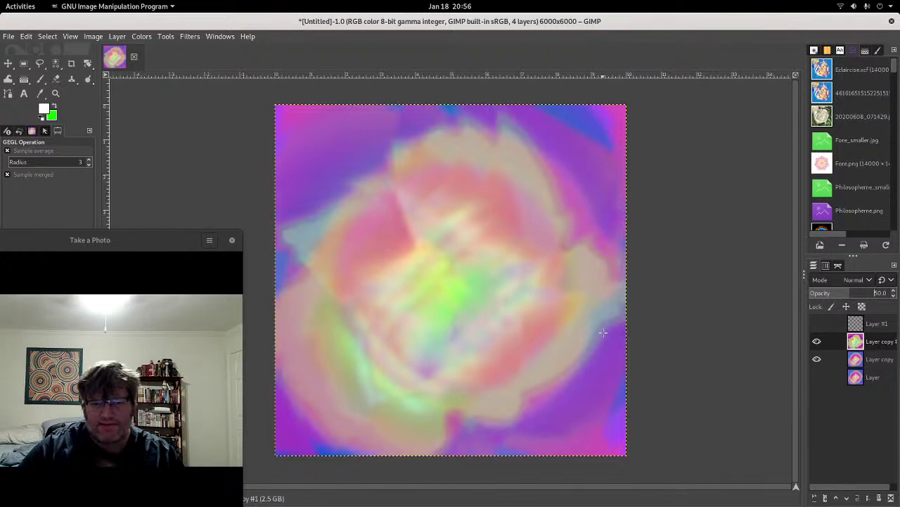
# Step: Merge the visible layers, duplicate the merged layer and hide the original
pyautogui.rightClick(870, 359)
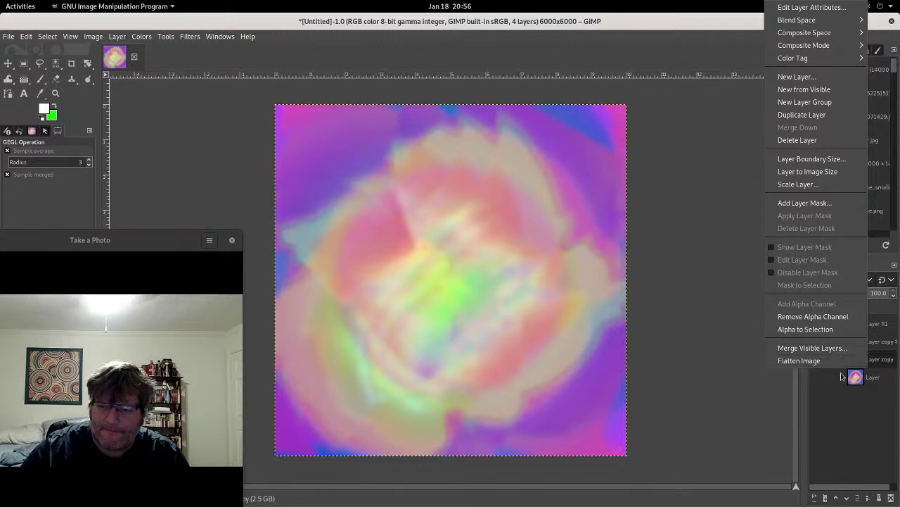
pyautogui.click(832, 348)
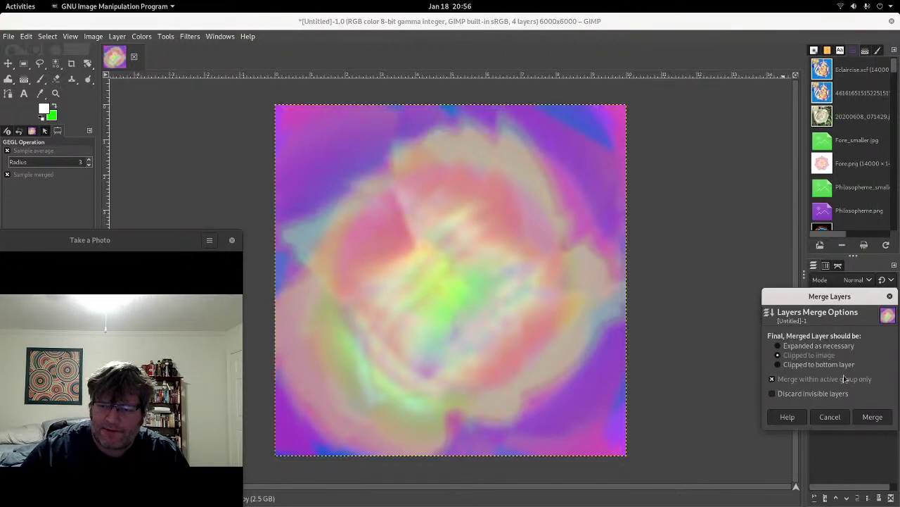
pyautogui.click(871, 417)
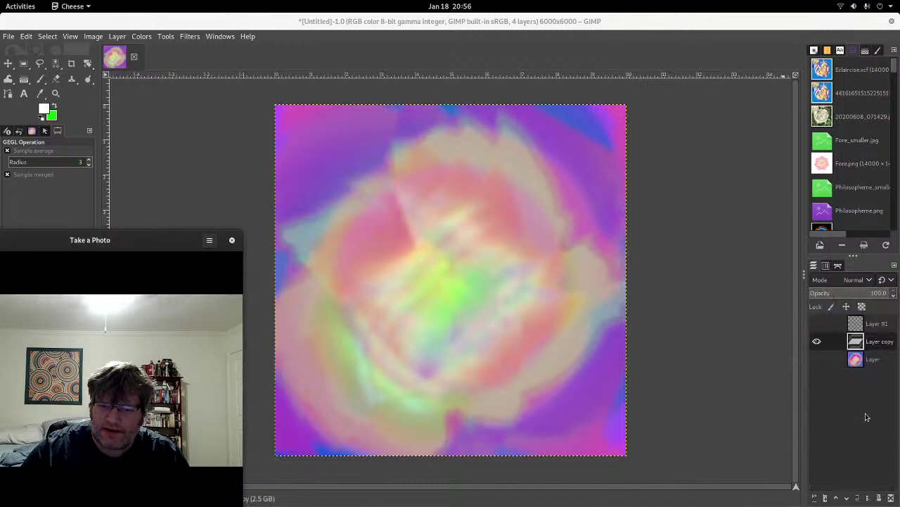
pyautogui.rightClick(872, 344)
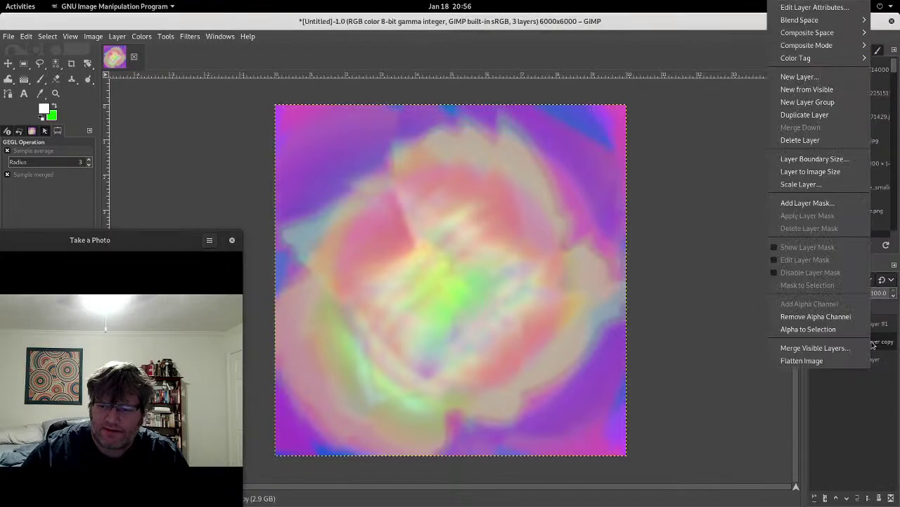
pyautogui.click(808, 114)
pyautogui.click(817, 360)
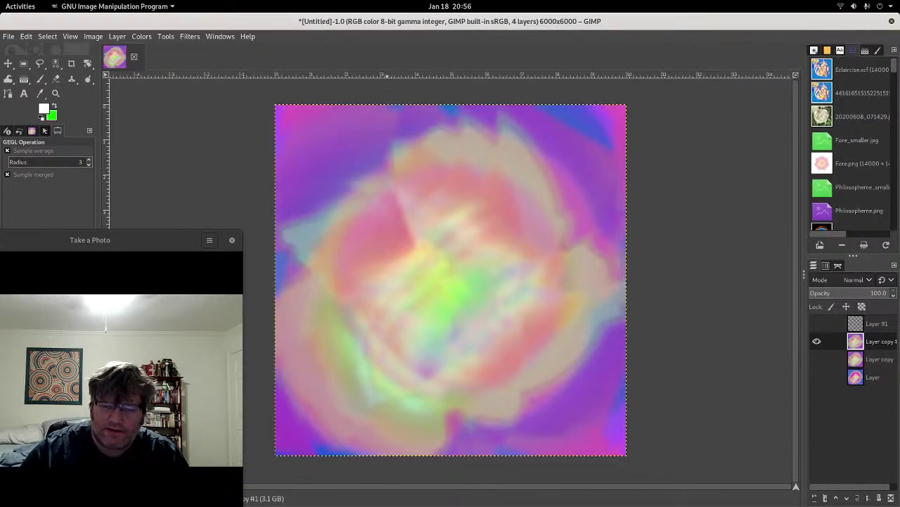
# Step: Save the project as 112541541515151500255212.xcf in Documents
pyautogui.click(9, 36)
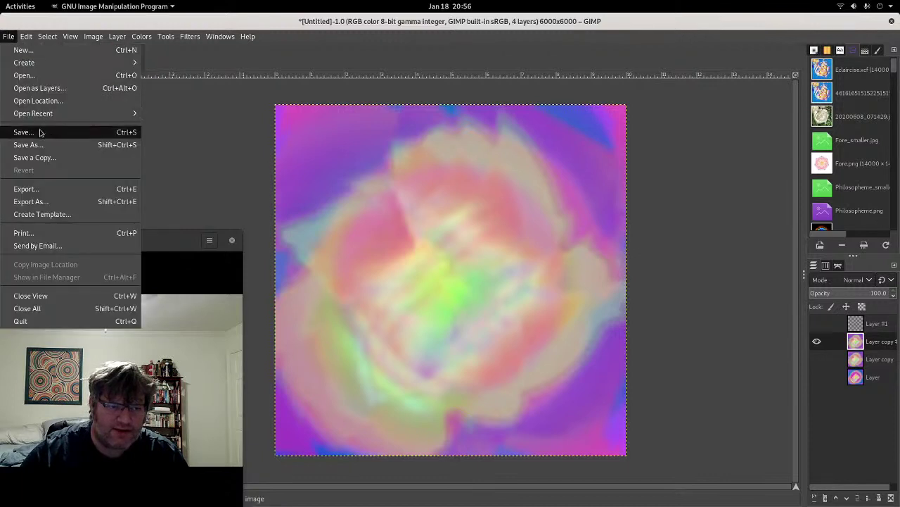
pyautogui.click(42, 131)
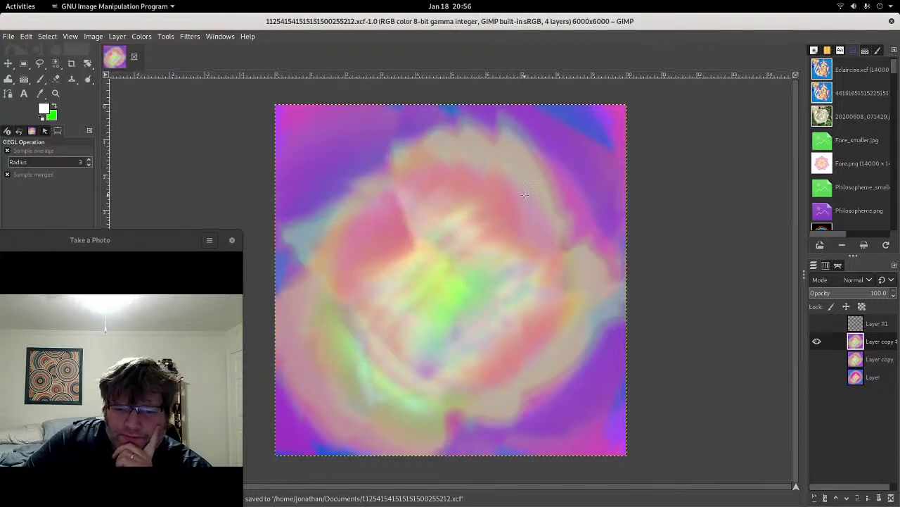
pyautogui.click(187, 38)
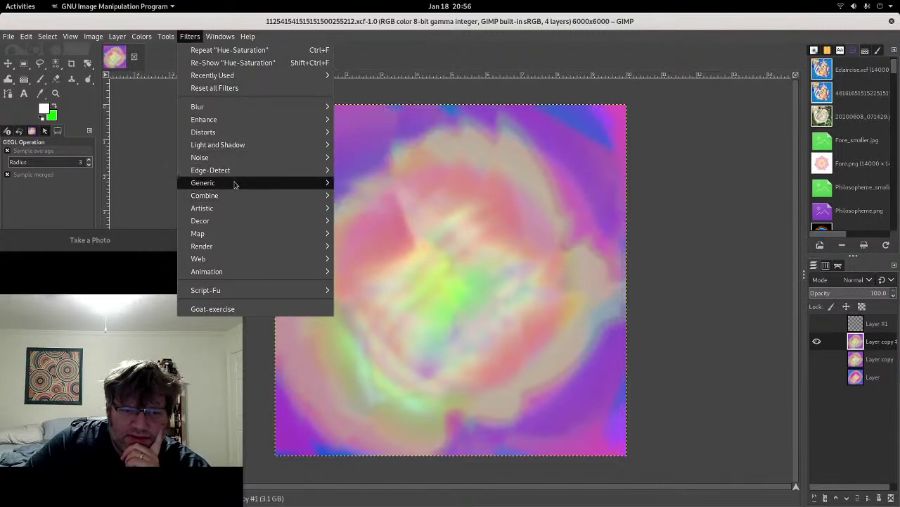
pyautogui.moveTo(142, 36)
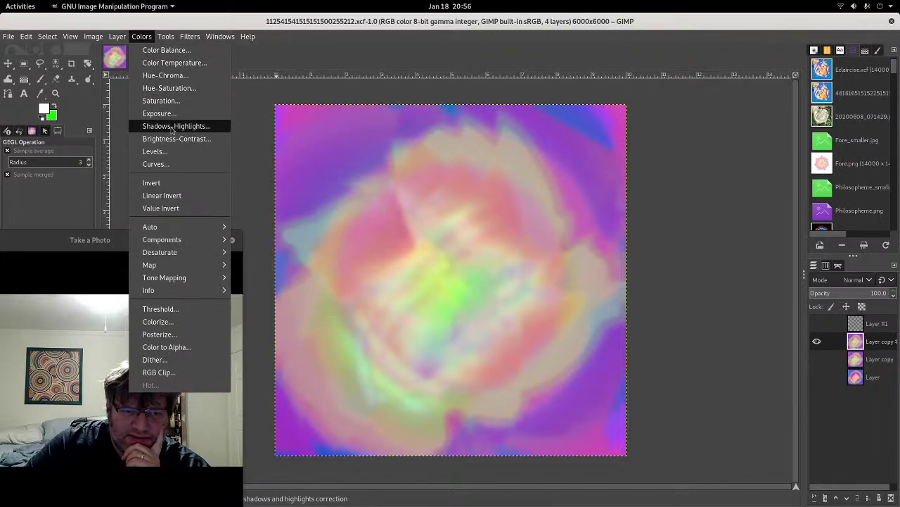
# Step: Set the flower copy's Brightness-Contrast to brightness -57 and contrast 117
pyautogui.click(173, 139)
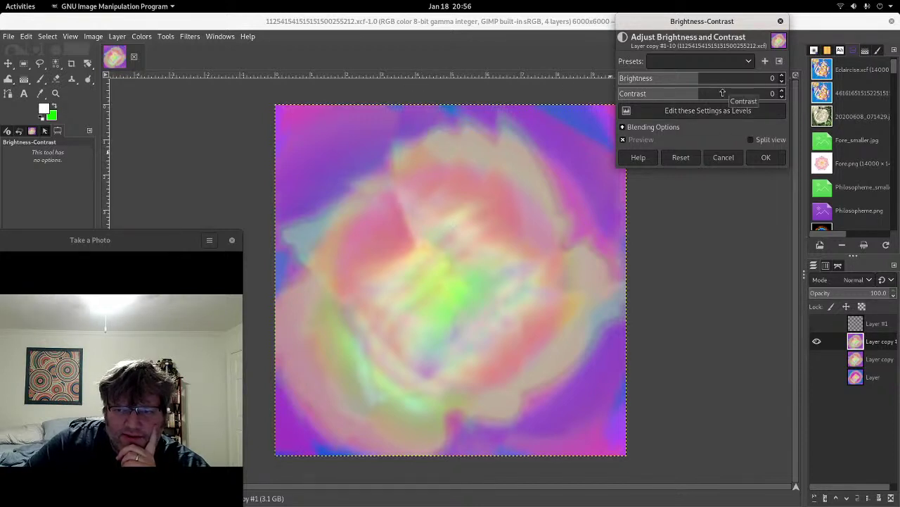
pyautogui.moveTo(723, 92); pyautogui.dragTo(779, 92)
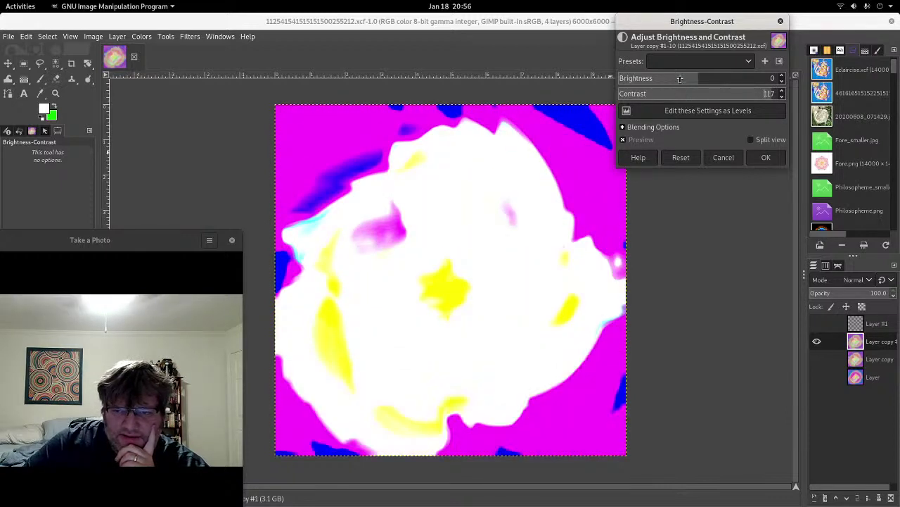
pyautogui.moveTo(679, 79)
pyautogui.mouseDown()
pyautogui.moveTo(653, 79)
pyautogui.moveTo(662, 79)
pyautogui.mouseUp()
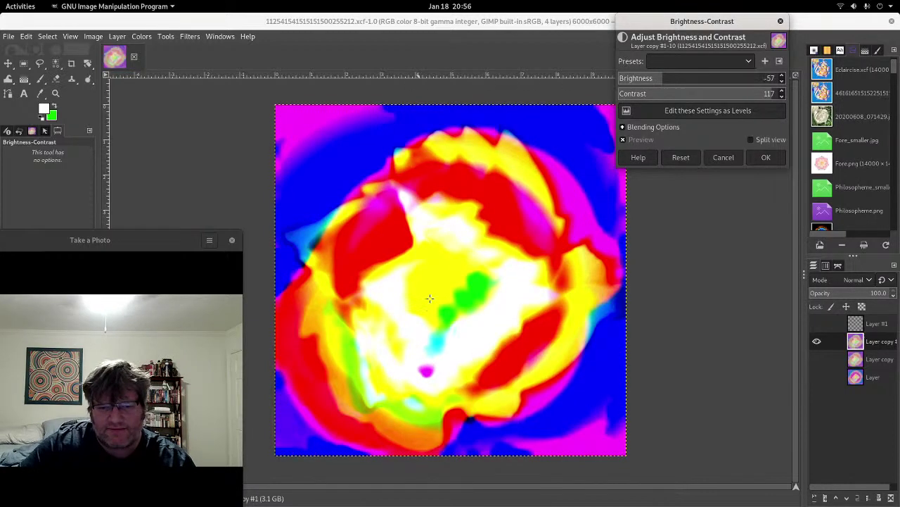
pyautogui.click(764, 155)
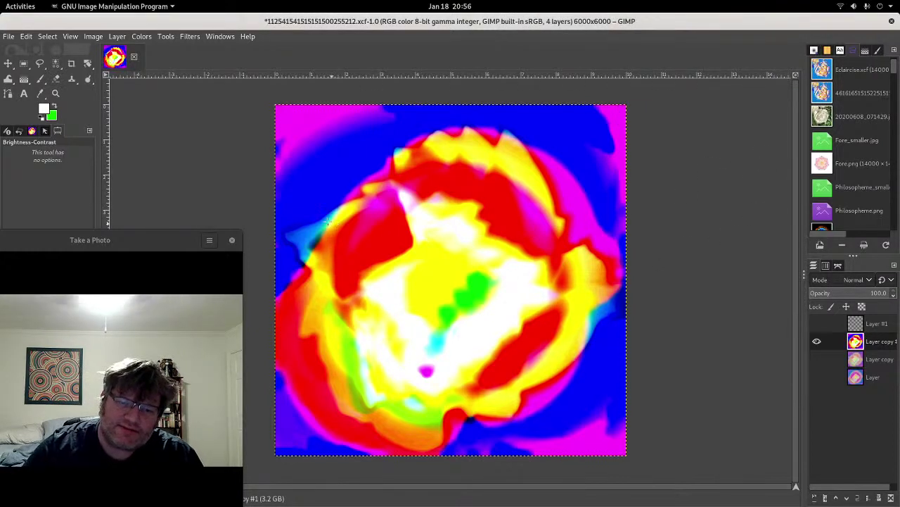
# Step: Apply Brightness-Contrast twice more, with contrast 121 and then 123
pyautogui.click(143, 37)
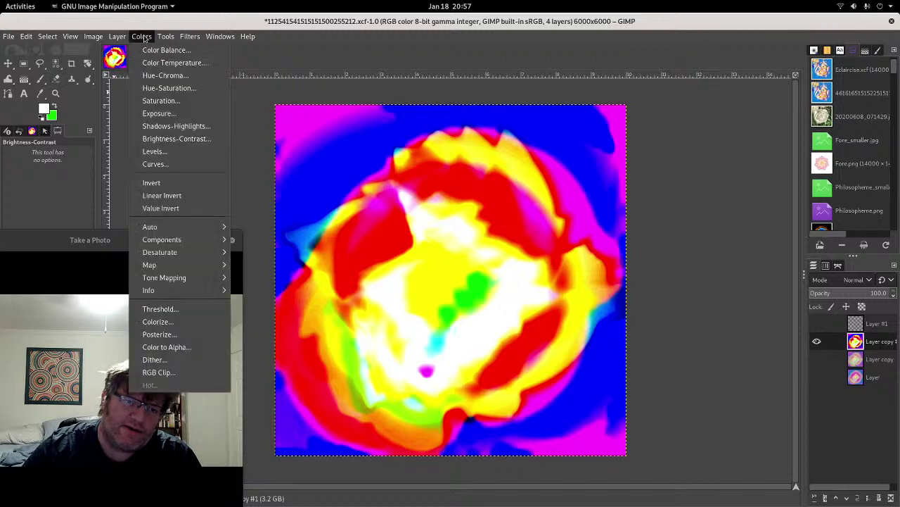
pyautogui.click(176, 139)
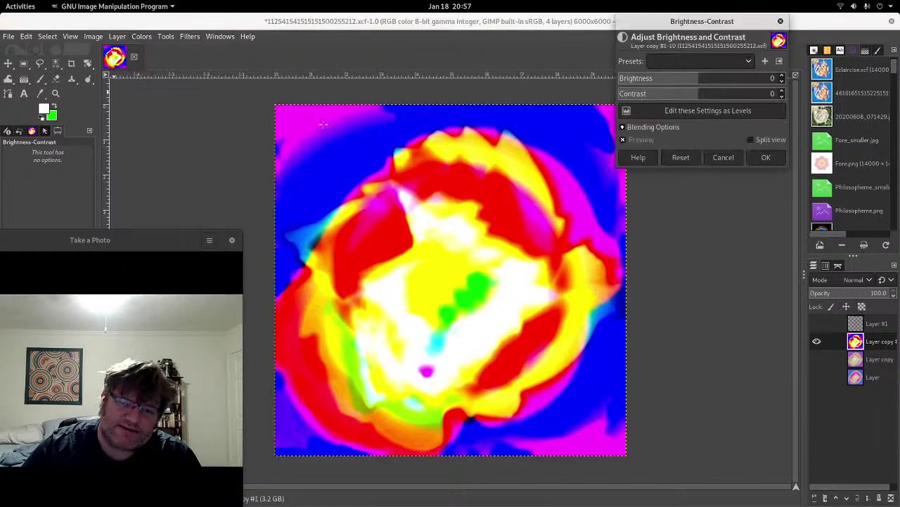
pyautogui.click(771, 94)
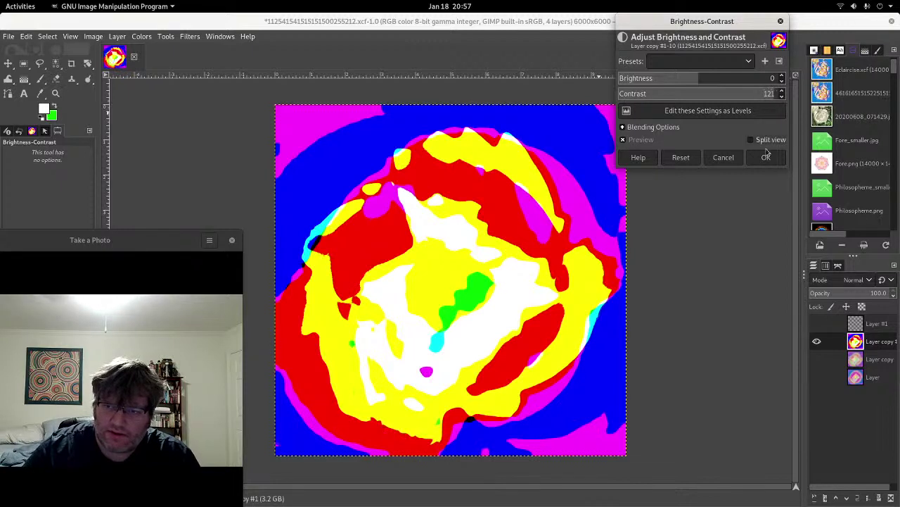
pyautogui.click(766, 157)
pyautogui.click(142, 36)
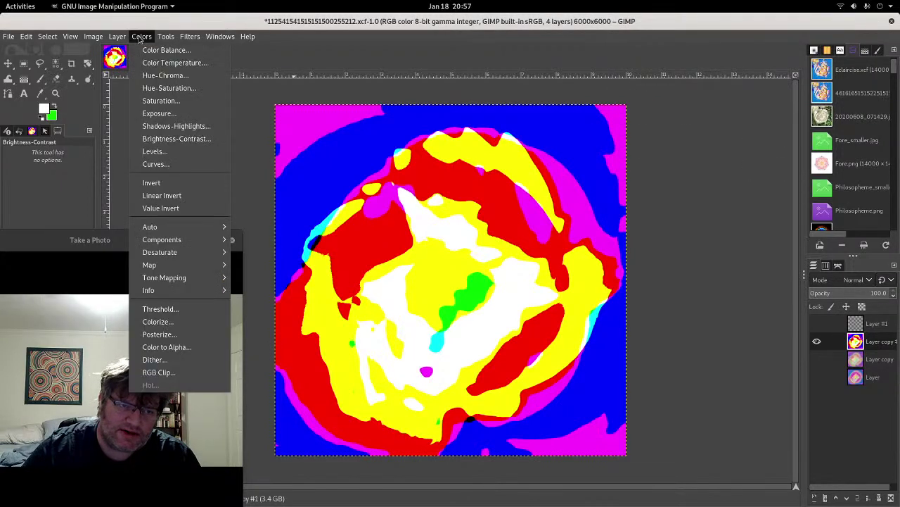
pyautogui.click(184, 138)
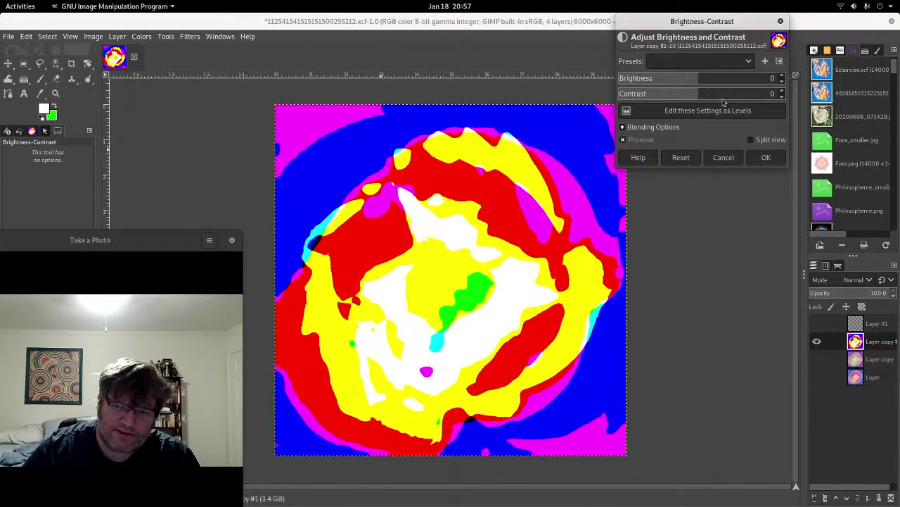
pyautogui.click(779, 93)
pyautogui.write('123')
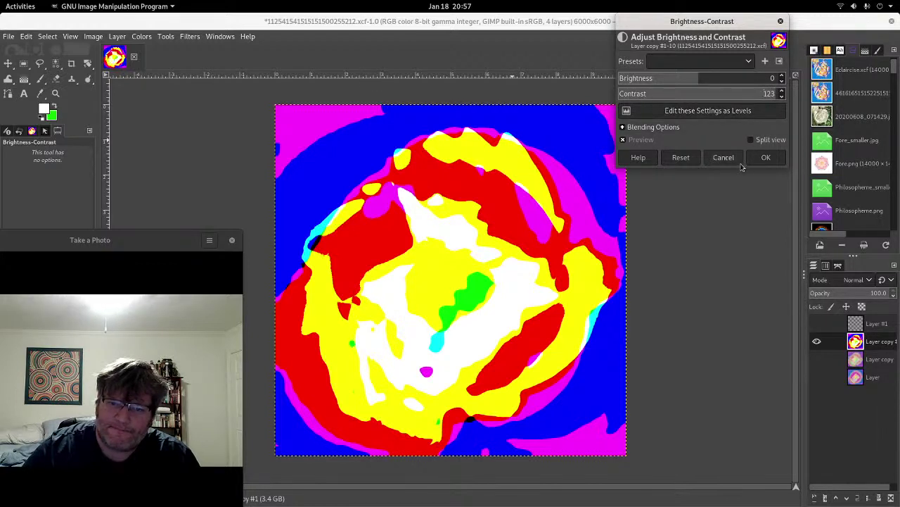
pyautogui.click(768, 156)
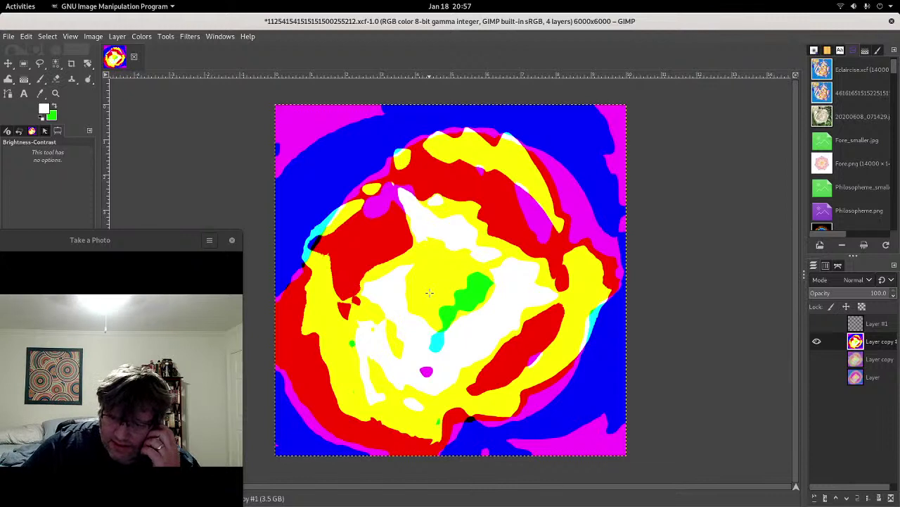
# Step: Duplicate the high-contrast layer, rotate it 90° clockwise and fade it to about 52.9% opacity
pyautogui.rightClick(837, 331)
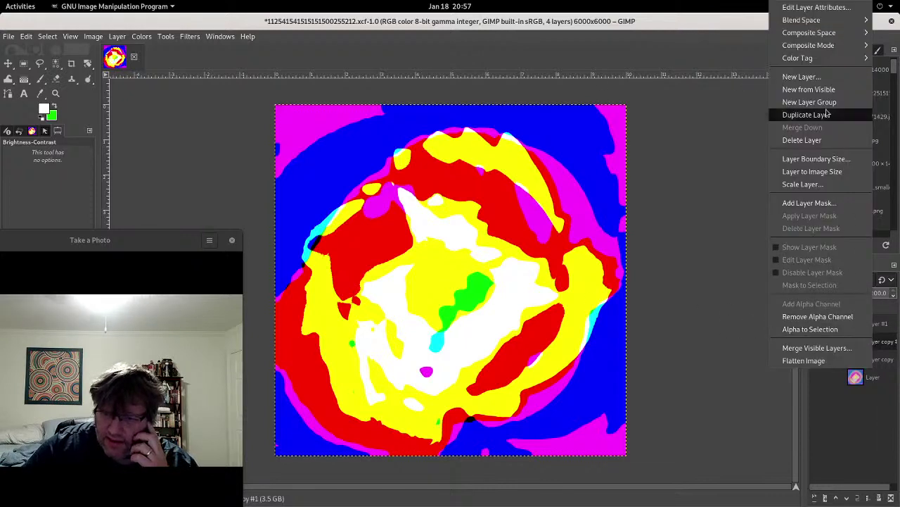
pyautogui.click(822, 116)
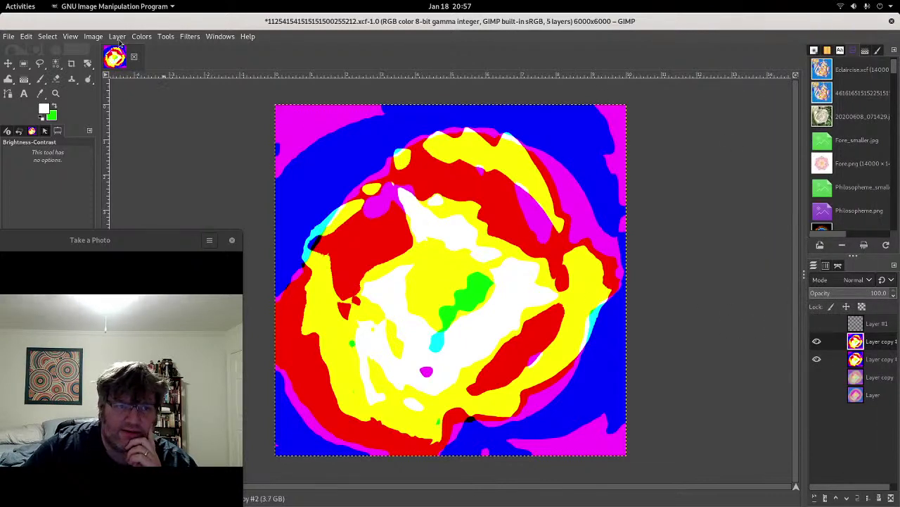
pyautogui.click(117, 36)
pyautogui.moveTo(136, 170)
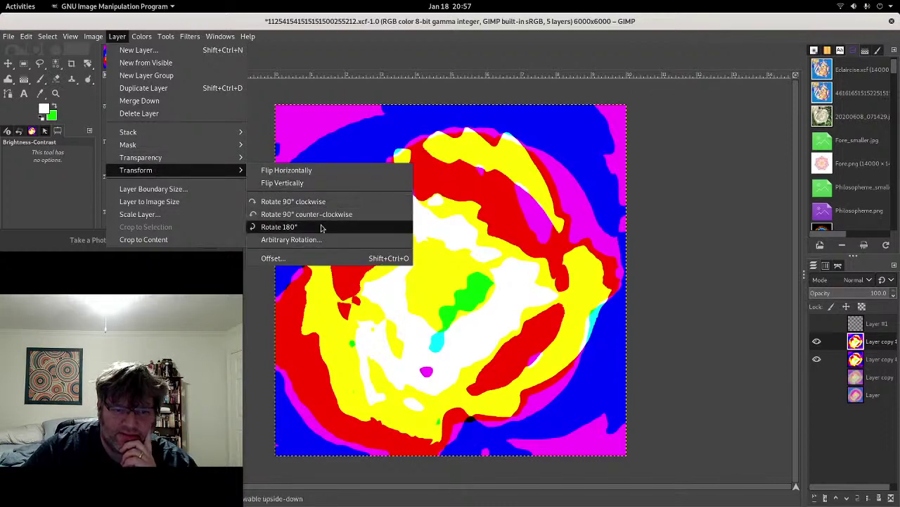
pyautogui.click(310, 202)
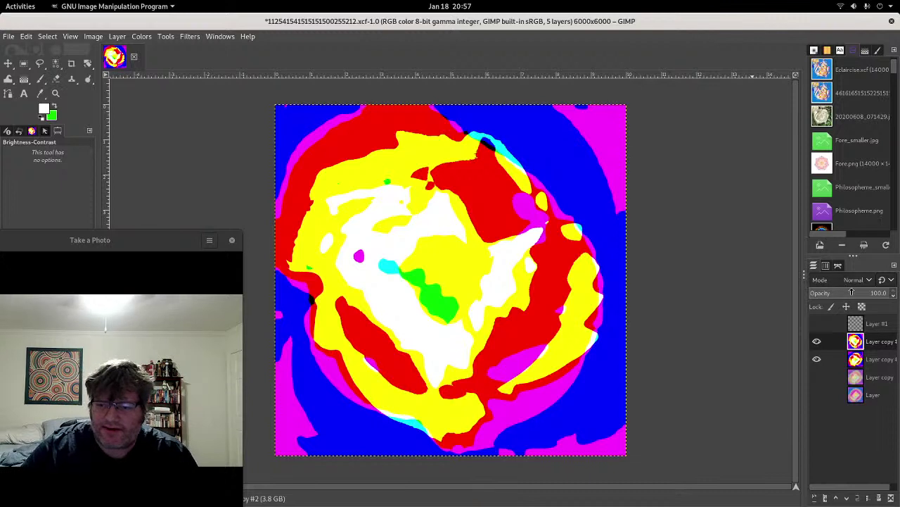
pyautogui.moveTo(851, 293); pyautogui.dragTo(711, 293)
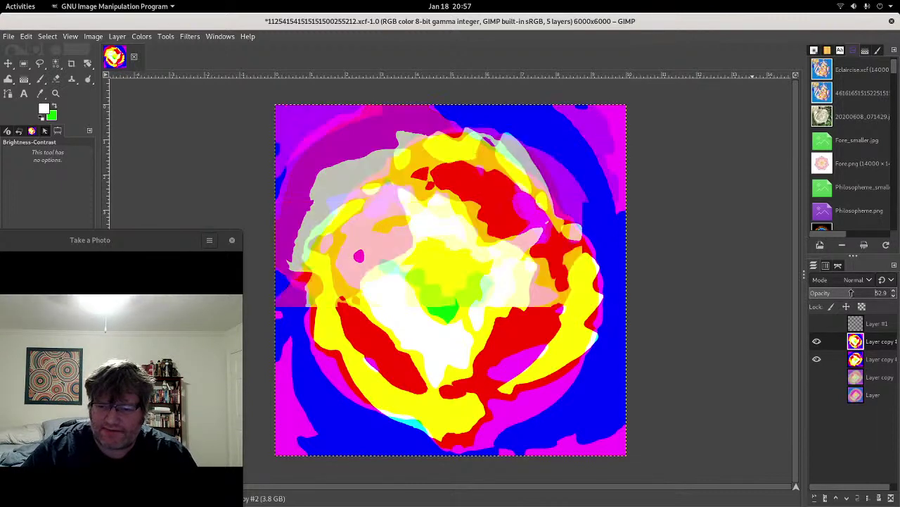
# Step: Shift the rotated copy's master hue to -105.4 with Hue-Saturation
pyautogui.click(143, 37)
pyautogui.click(169, 86)
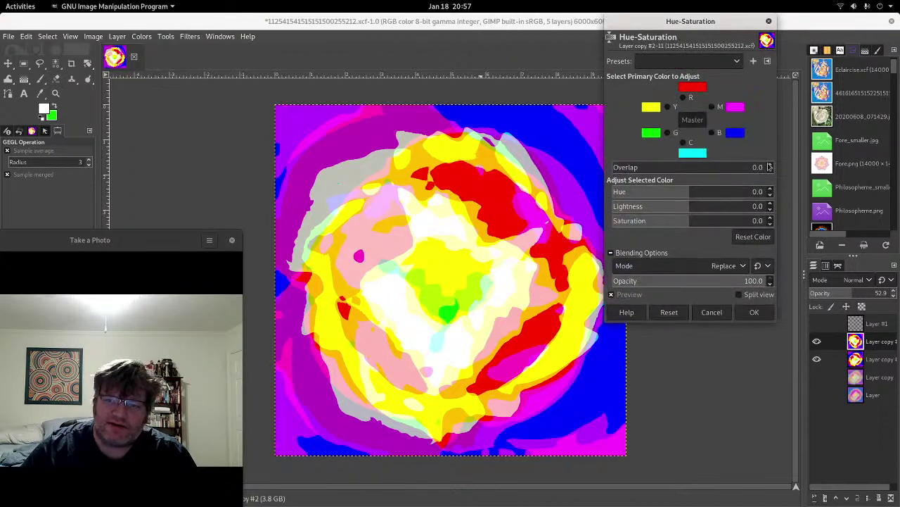
pyautogui.click(645, 193)
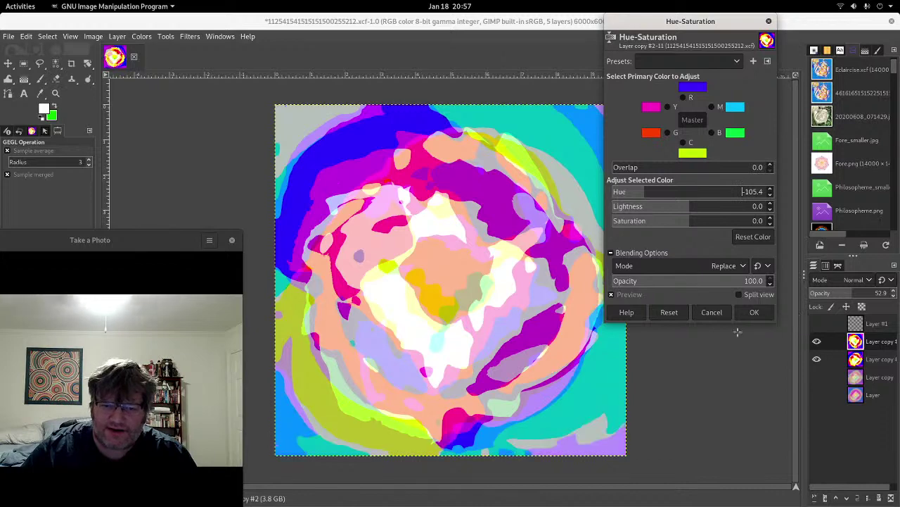
pyautogui.click(754, 313)
# Step: Merge all visible layers into a single flower layer
pyautogui.rightClick(874, 353)
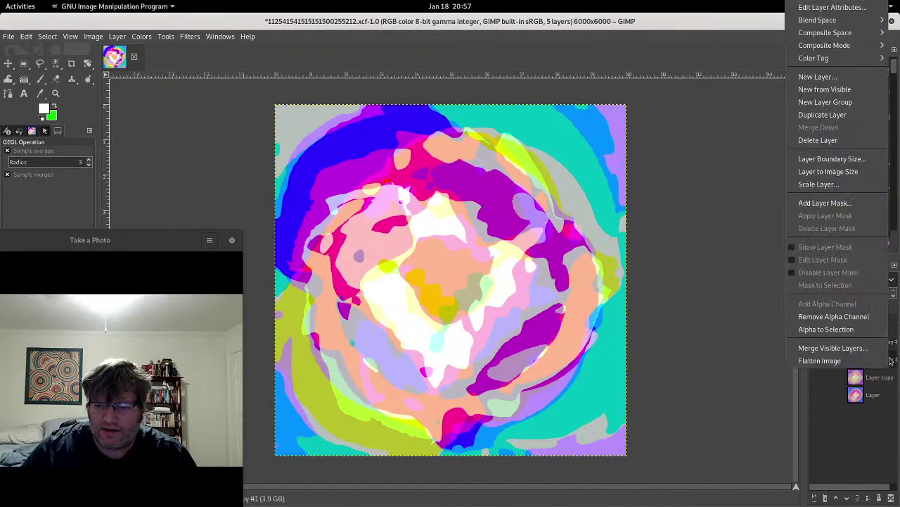
pyautogui.click(867, 345)
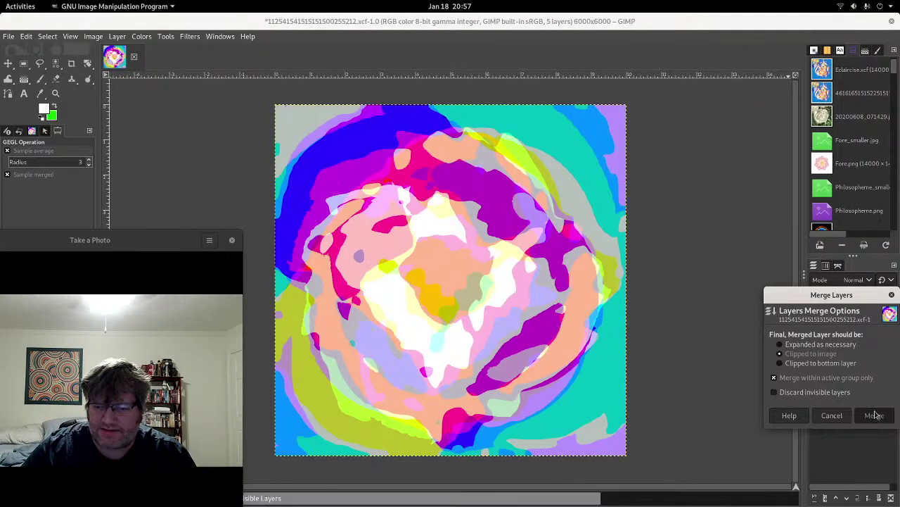
pyautogui.click(876, 416)
# Step: Duplicate the merged flower layer and hide the lower copy
pyautogui.rightClick(875, 341)
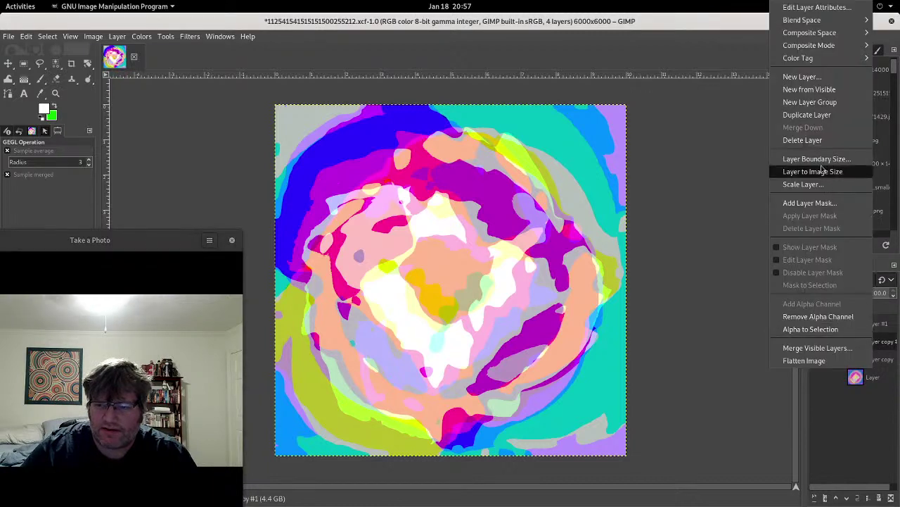
pyautogui.click(812, 116)
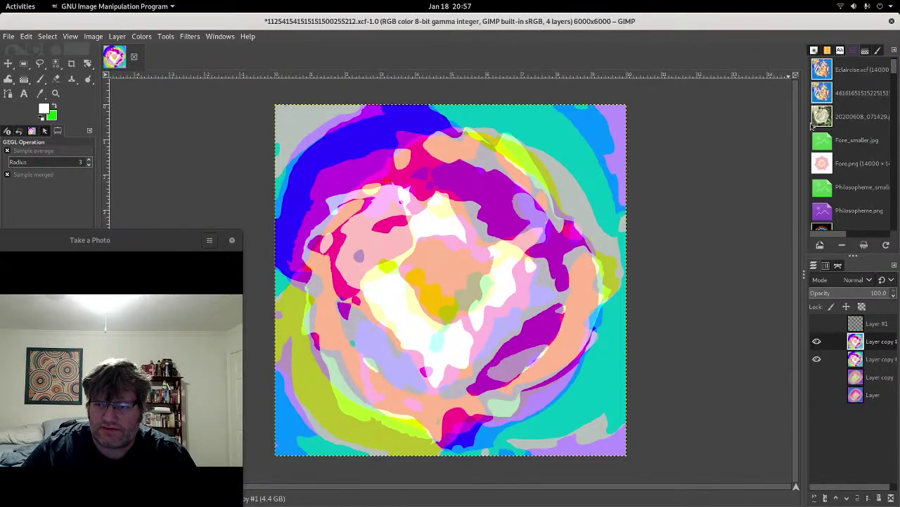
pyautogui.click(818, 360)
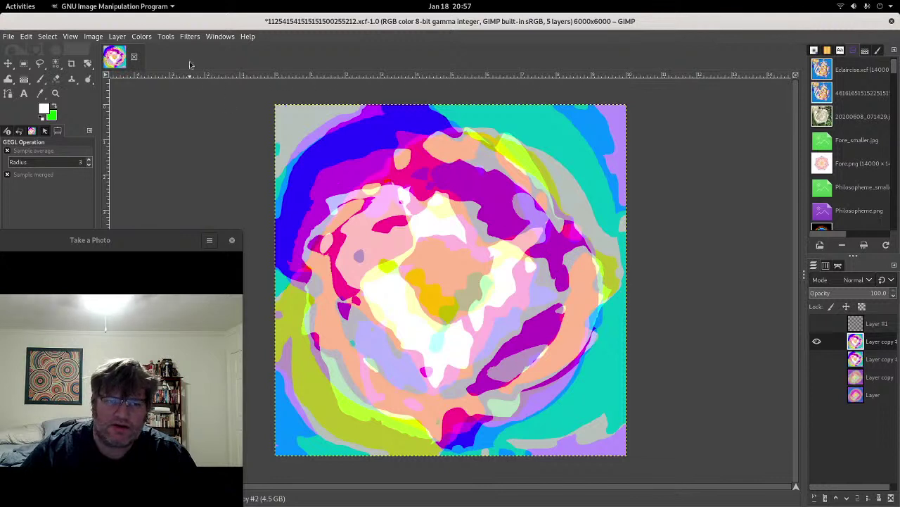
pyautogui.click(190, 37)
pyautogui.moveTo(210, 170)
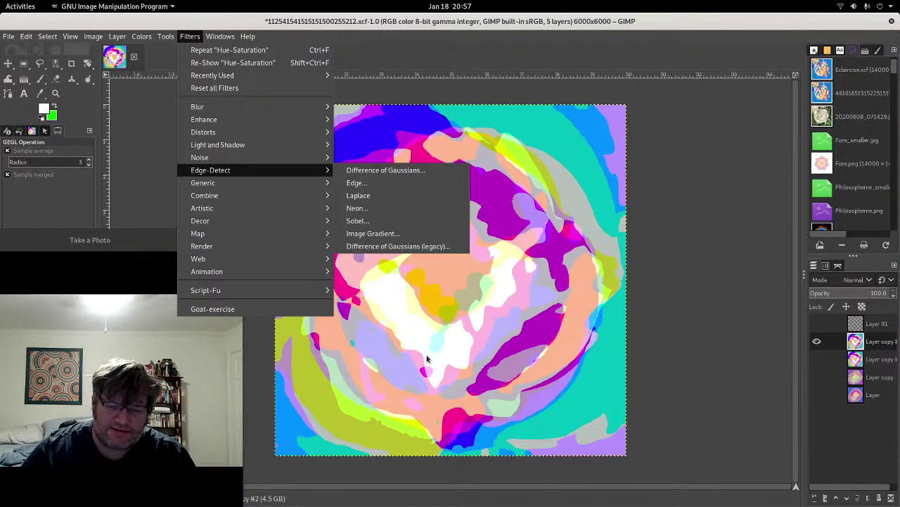
# Step: Set the Edge filter to Sobel with amount 10 on the top flower copy
pyautogui.click(357, 182)
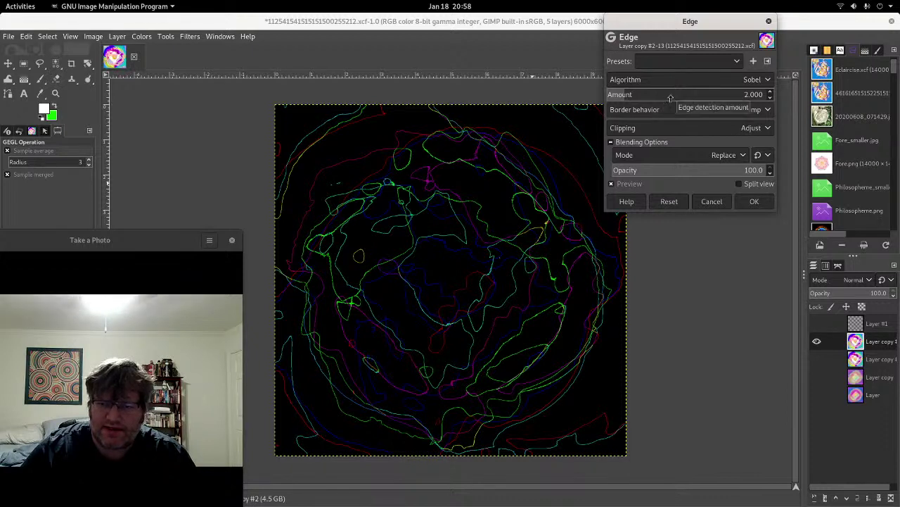
pyautogui.moveTo(654, 94); pyautogui.dragTo(791, 98)
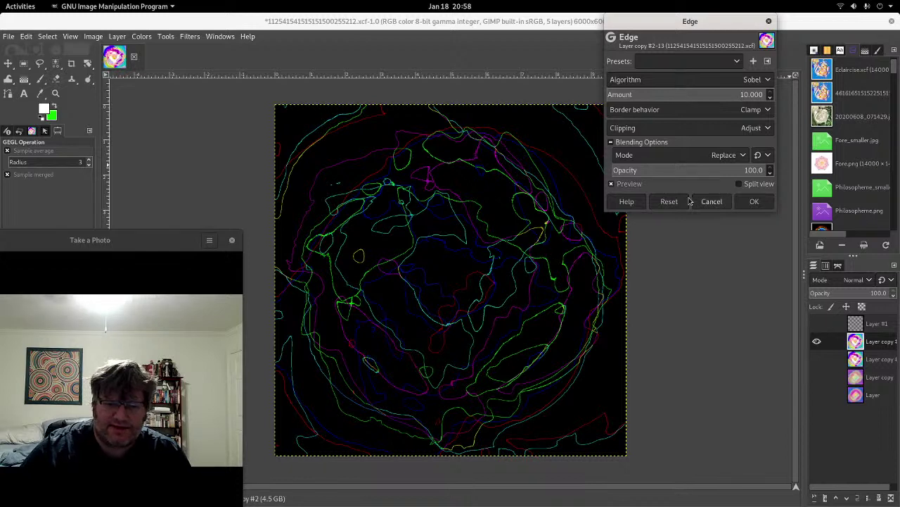
# Step: Apply the edge filter, then select the black background by colour and delete it
pyautogui.click(754, 201)
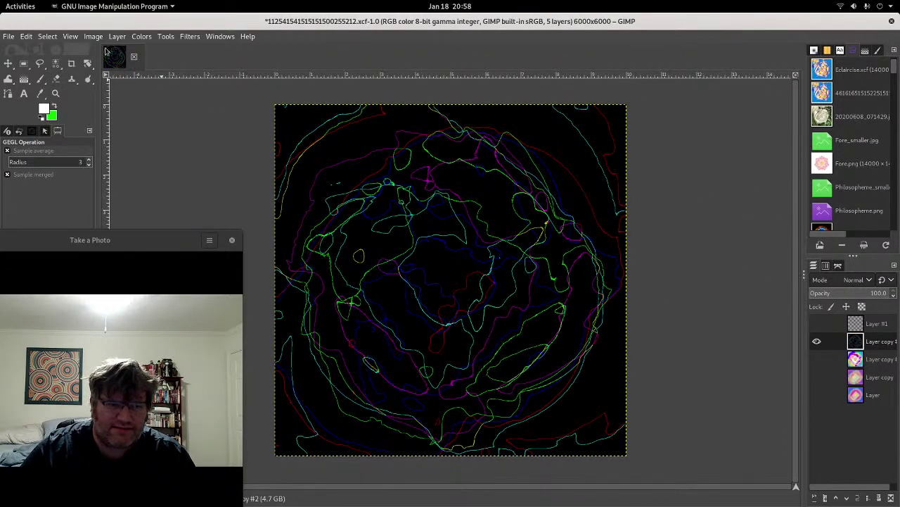
pyautogui.click(48, 36)
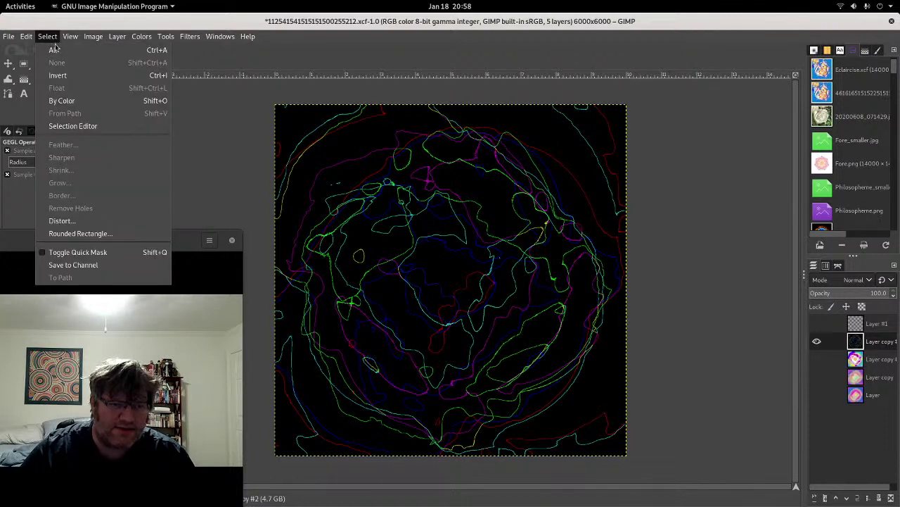
pyautogui.click(62, 100)
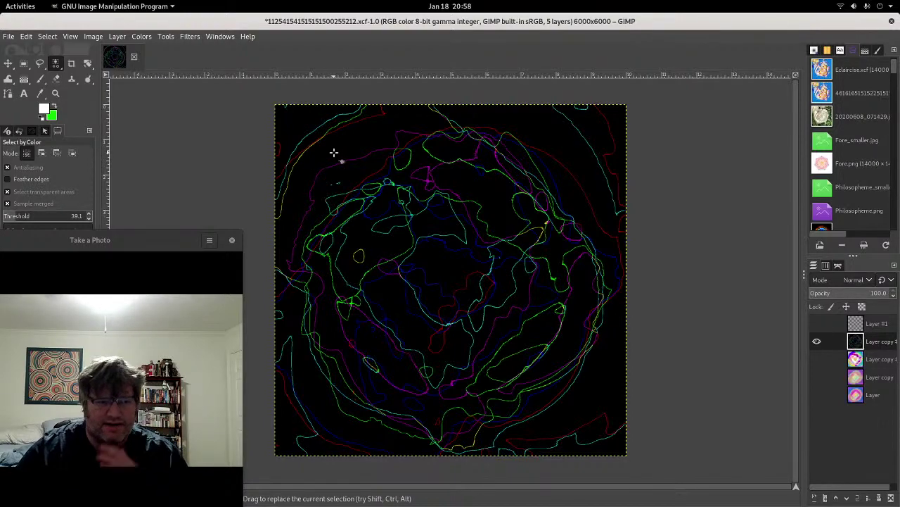
pyautogui.click(335, 153)
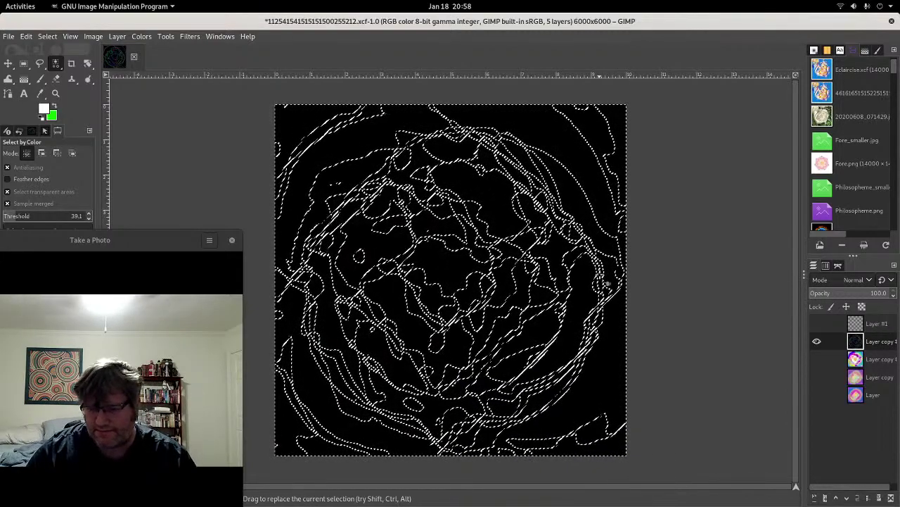
pyautogui.press('Delete')
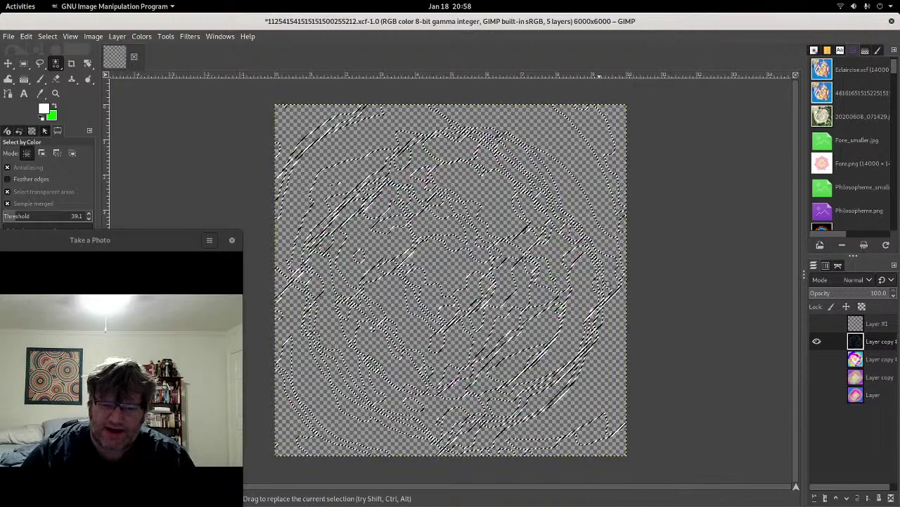
pyautogui.click(47, 36)
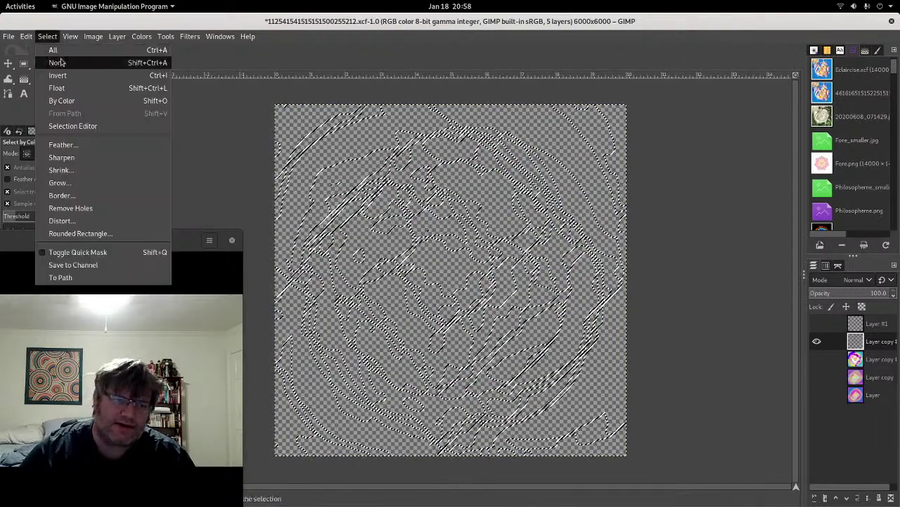
pyautogui.click(55, 61)
# Step: Colorize the remaining contour lines with a black tint
pyautogui.click(142, 36)
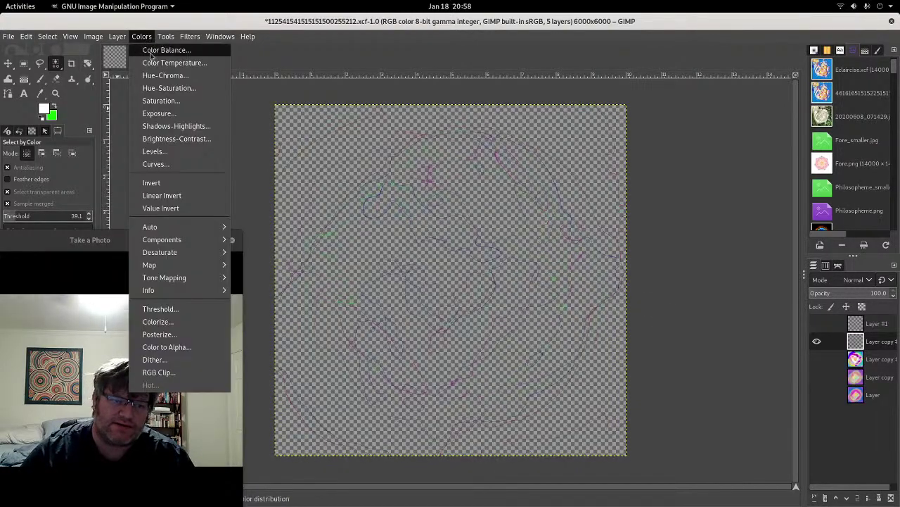
pyautogui.click(158, 322)
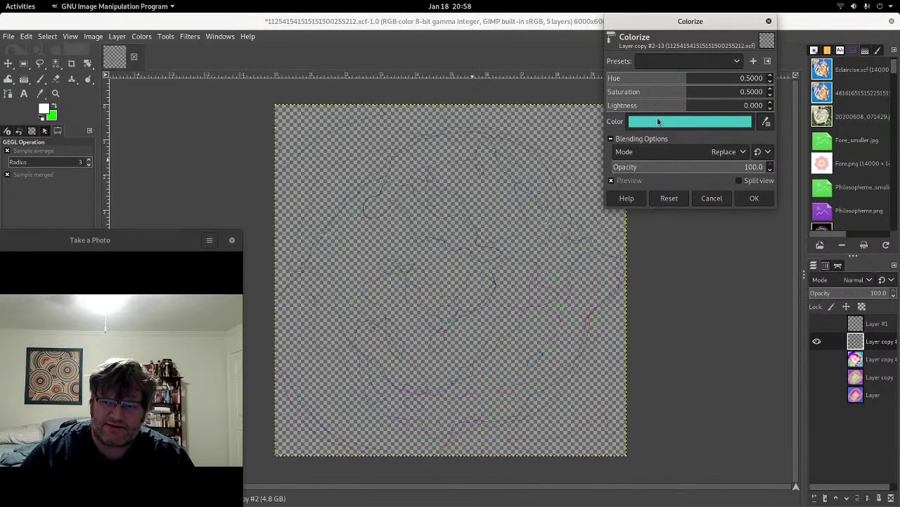
pyautogui.click(654, 123)
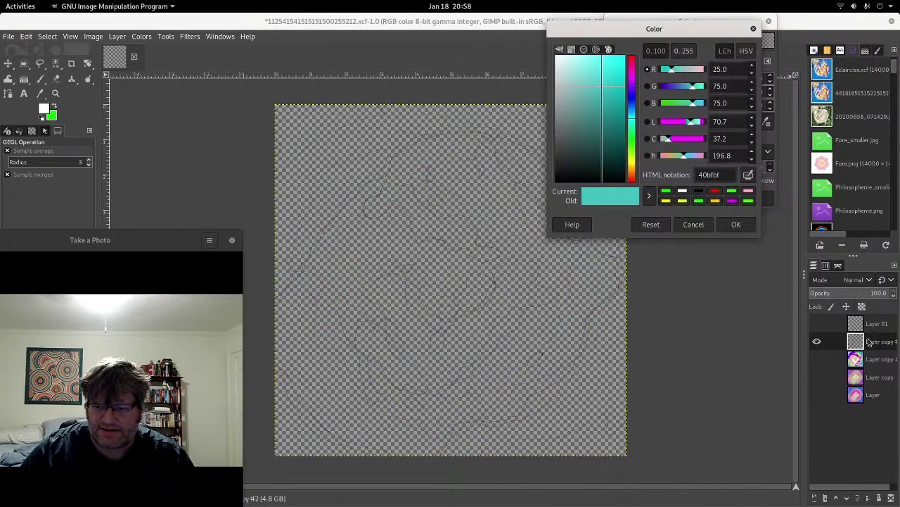
pyautogui.moveTo(620, 136); pyautogui.dragTo(559, 180)
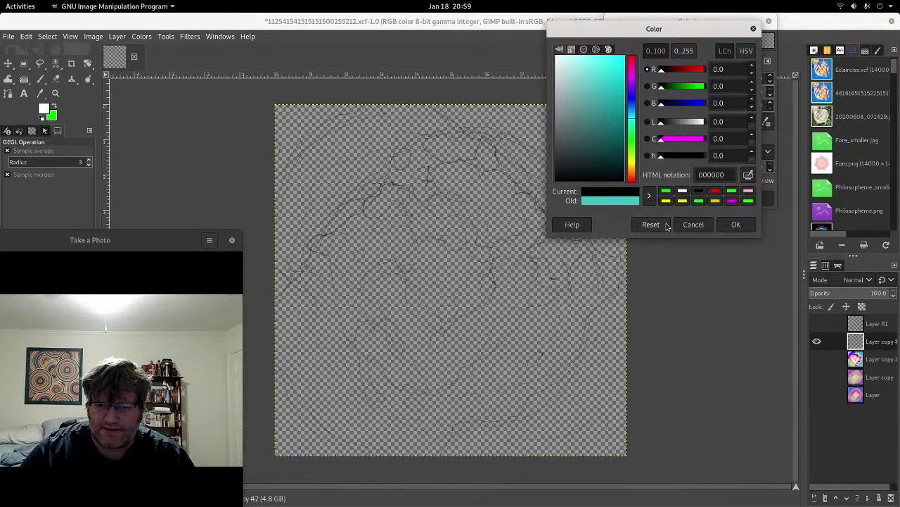
pyautogui.click(733, 224)
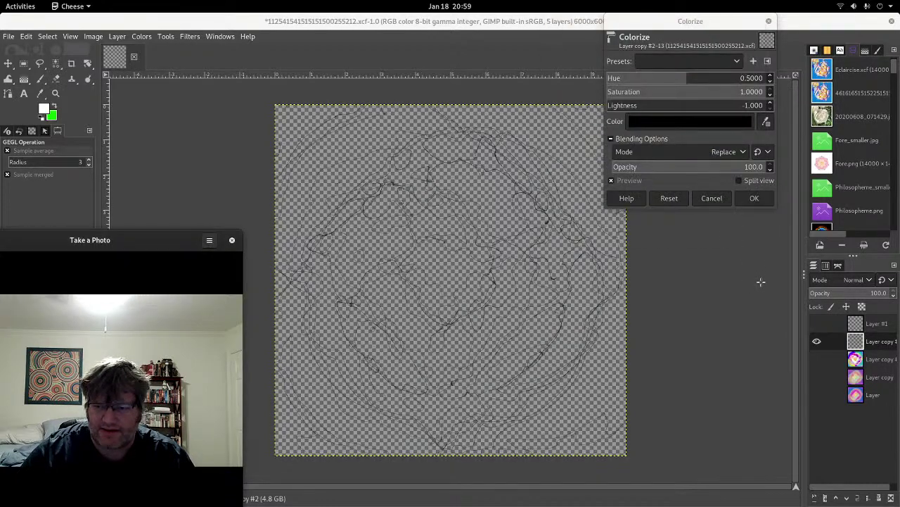
pyautogui.click(754, 197)
pyautogui.click(868, 360)
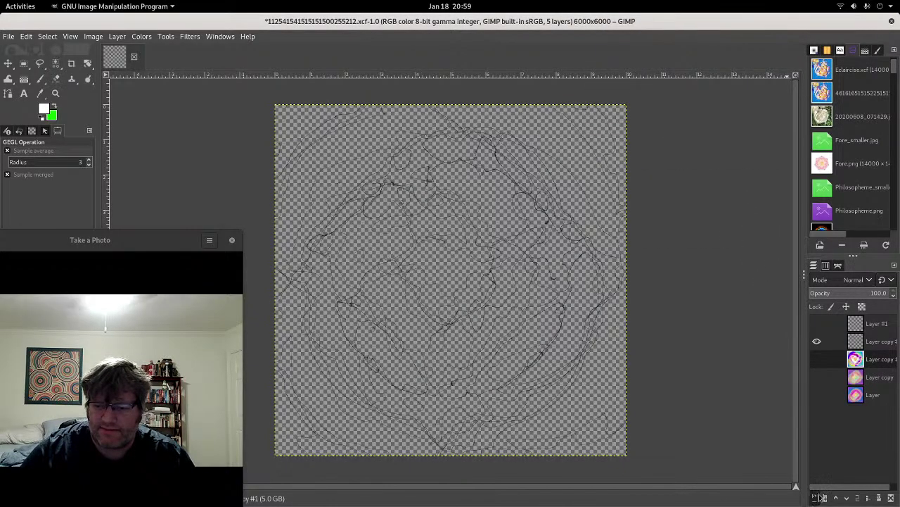
# Step: Add a new layer and fill it with white
pyautogui.click(814, 497)
pyautogui.click(875, 490)
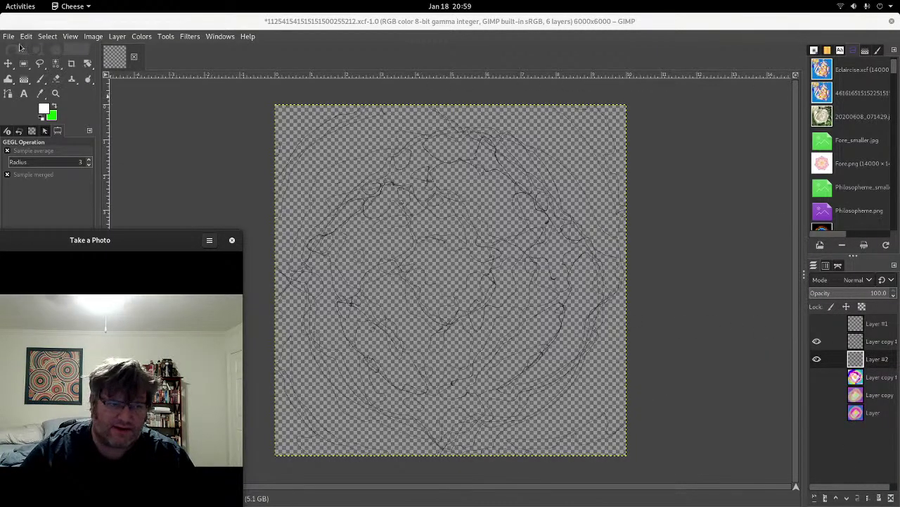
pyautogui.click(26, 36)
pyautogui.click(57, 211)
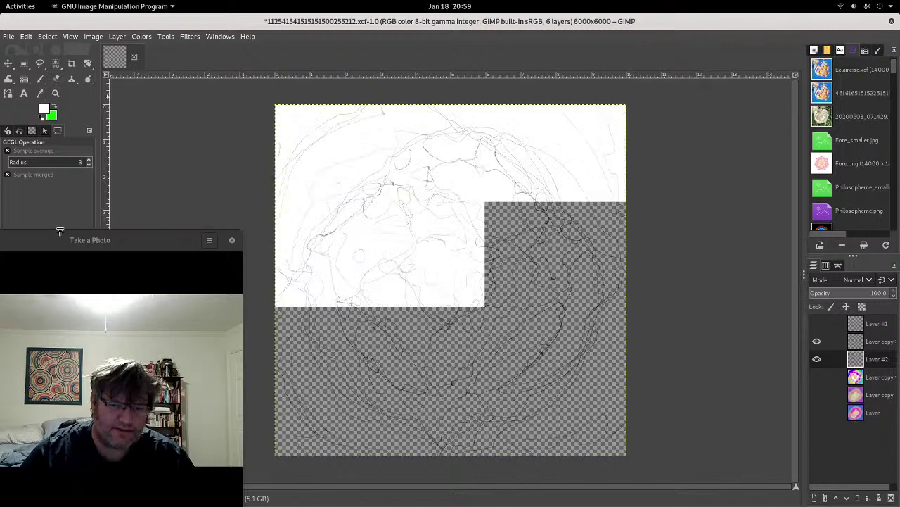
# Step: Merge the visible layers into Layer #2 and invert it to white lines on black
pyautogui.rightClick(859, 360)
pyautogui.click(834, 346)
pyautogui.click(869, 416)
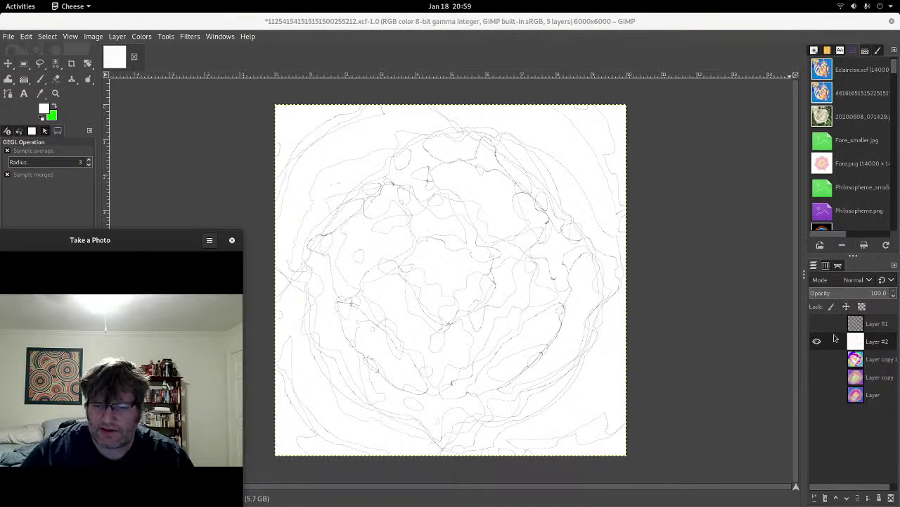
pyautogui.click(141, 36)
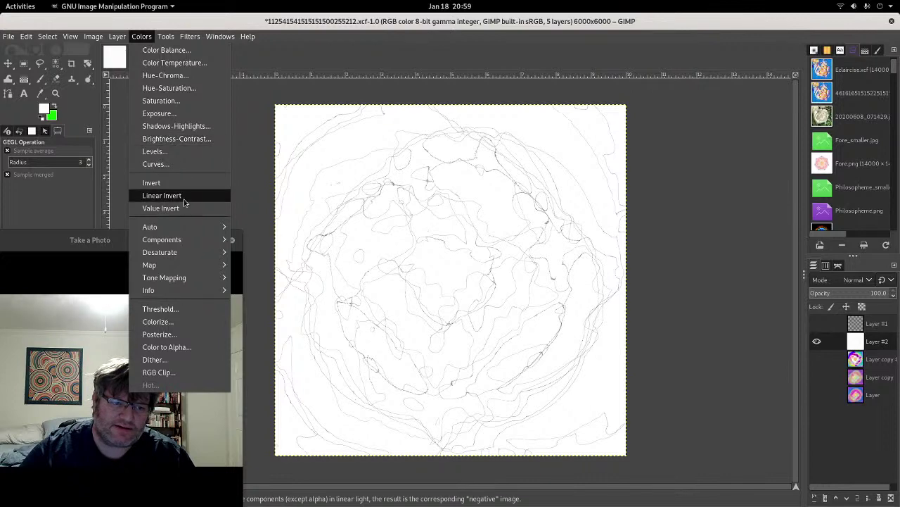
pyautogui.click(179, 185)
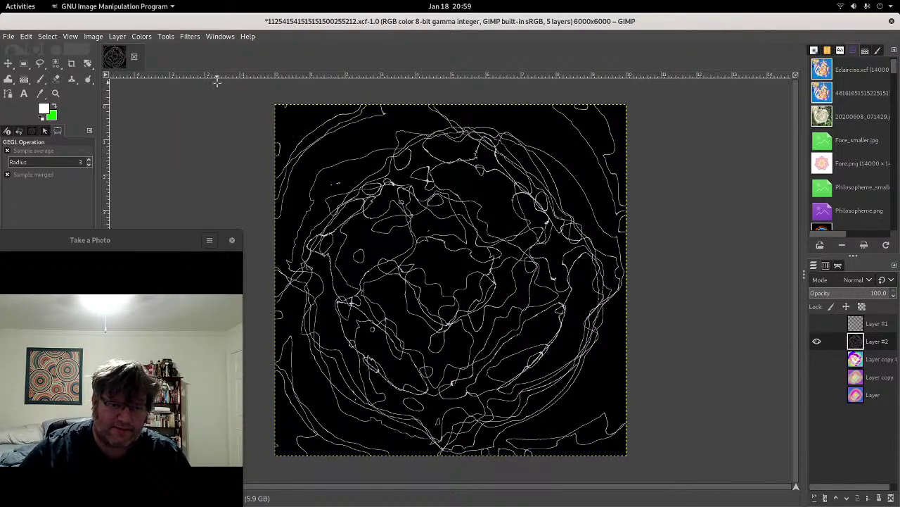
pyautogui.click(190, 36)
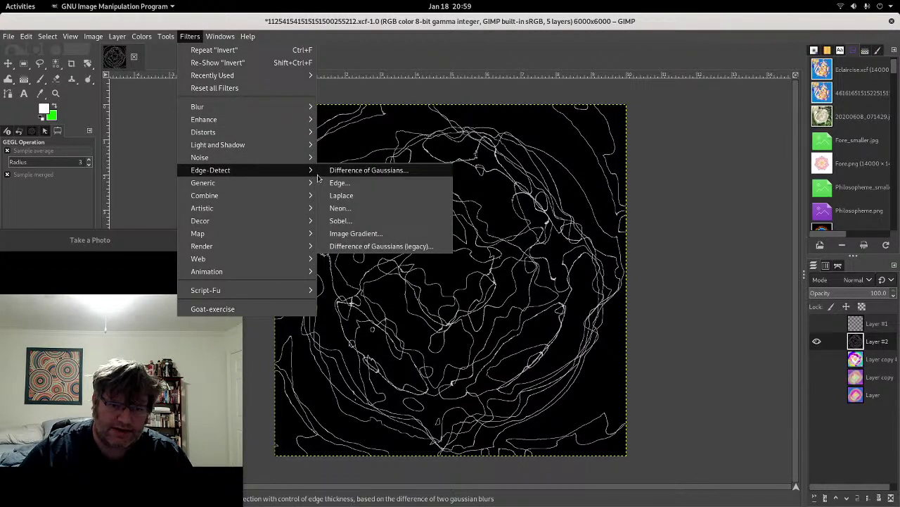
pyautogui.moveTo(203, 183)
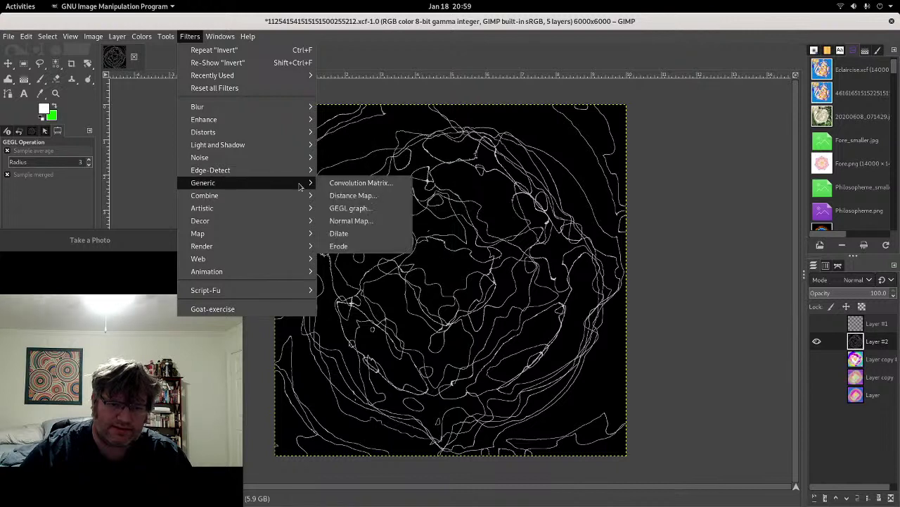
# Step: Apply Dilate seven times to thicken the white contour lines on Layer #2
pyautogui.click(354, 233)
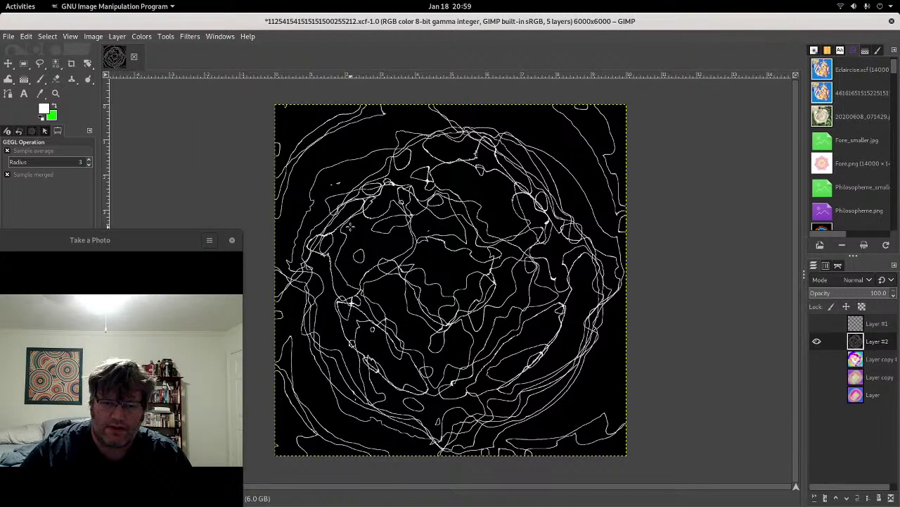
pyautogui.click(190, 39)
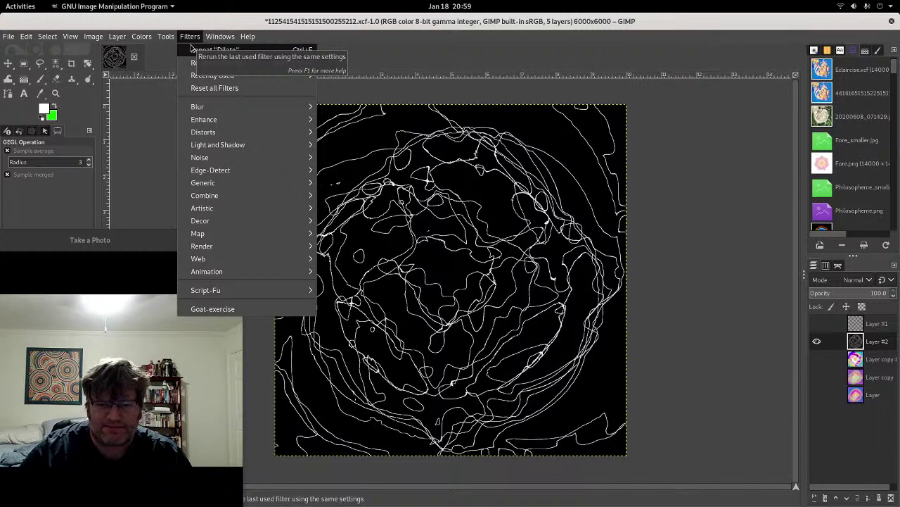
pyautogui.click(194, 50)
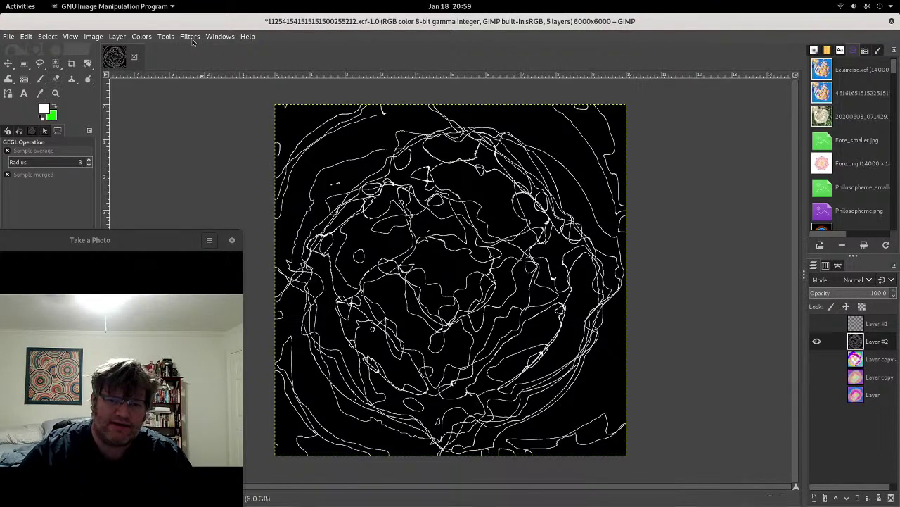
pyautogui.click(191, 38)
pyautogui.click(195, 50)
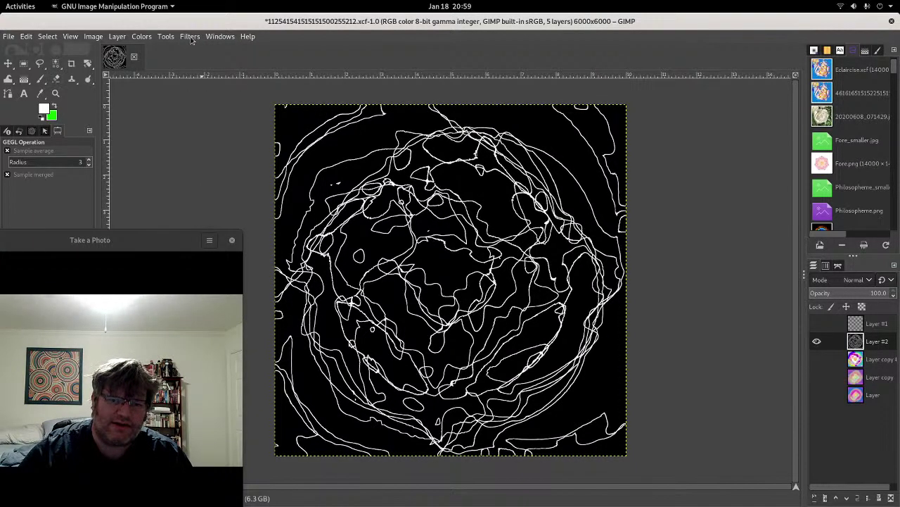
pyautogui.click(190, 39)
pyautogui.click(193, 47)
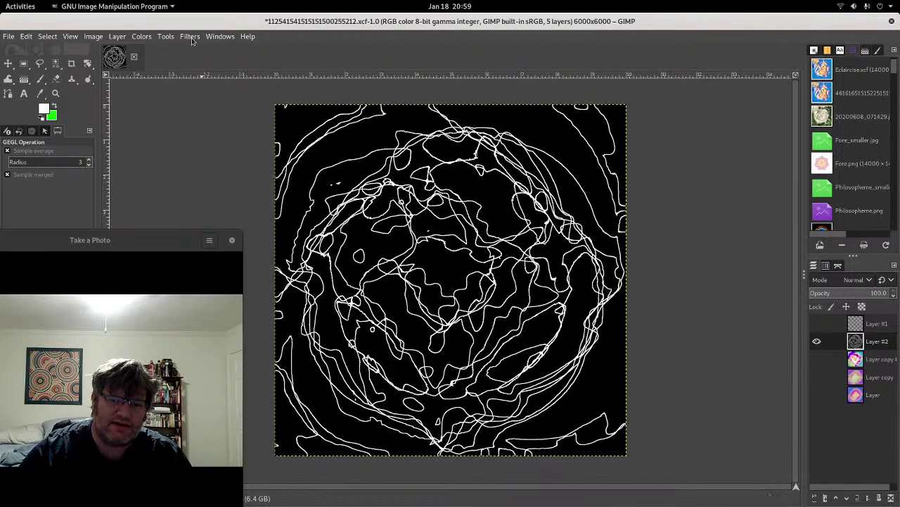
pyautogui.click(190, 38)
pyautogui.click(192, 46)
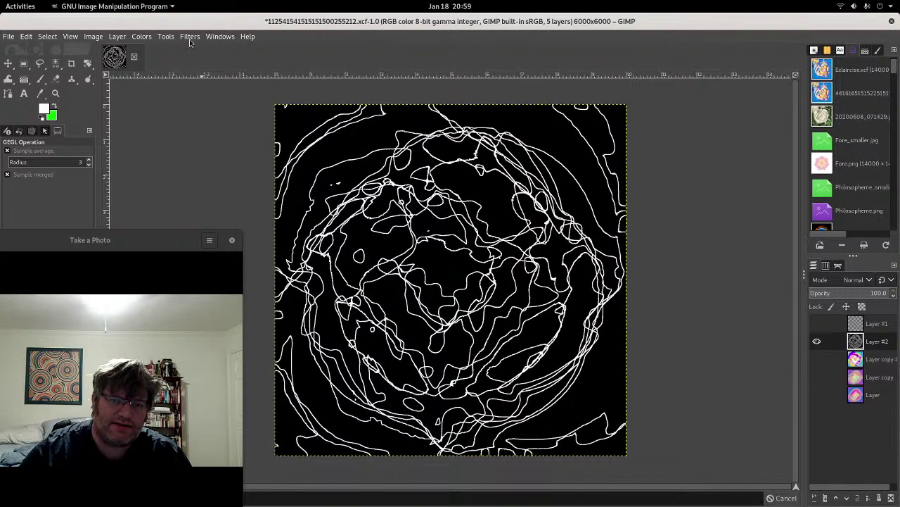
pyautogui.click(190, 37)
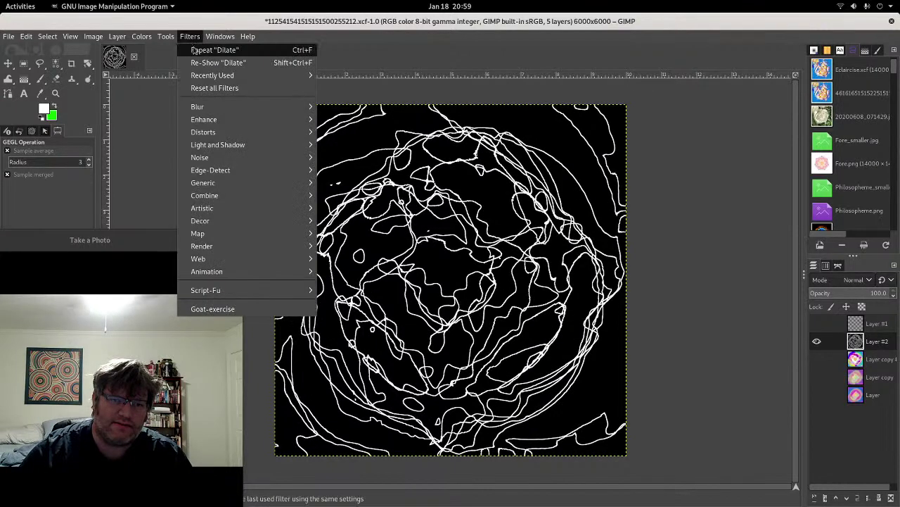
pyautogui.click(195, 50)
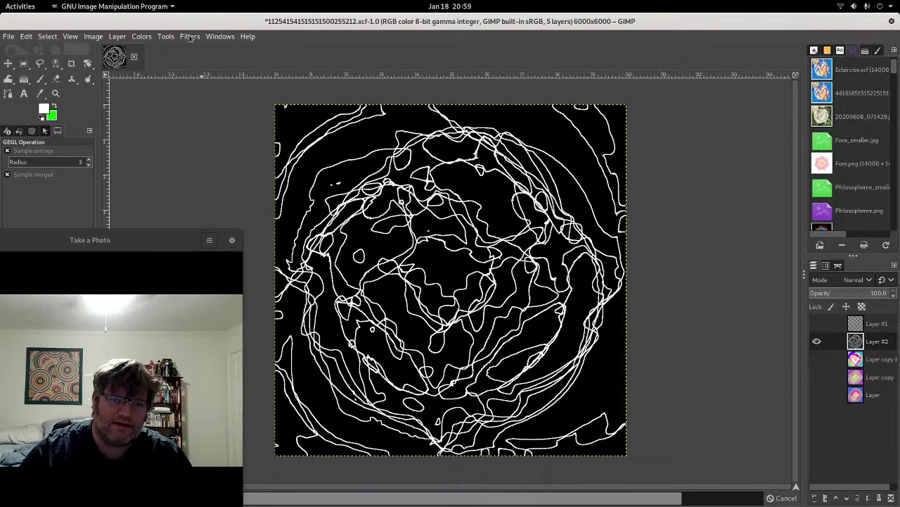
pyautogui.click(190, 37)
pyautogui.click(194, 48)
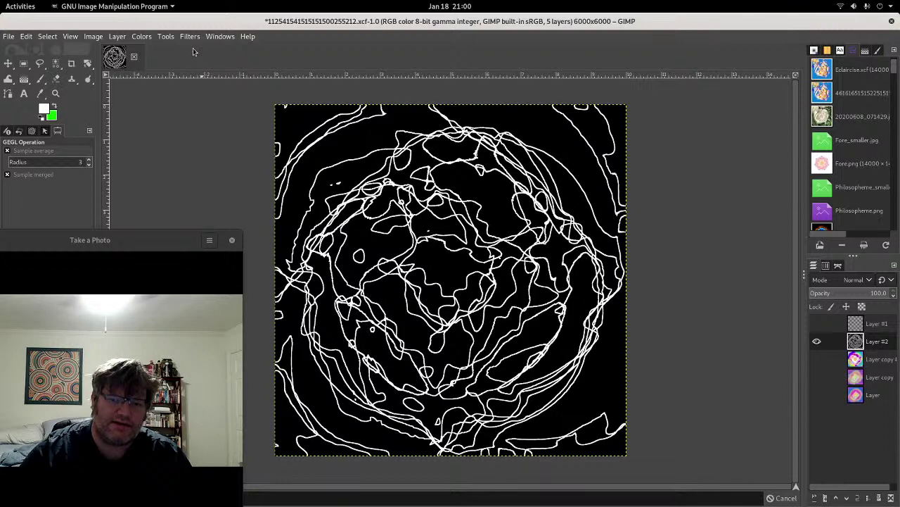
pyautogui.click(118, 36)
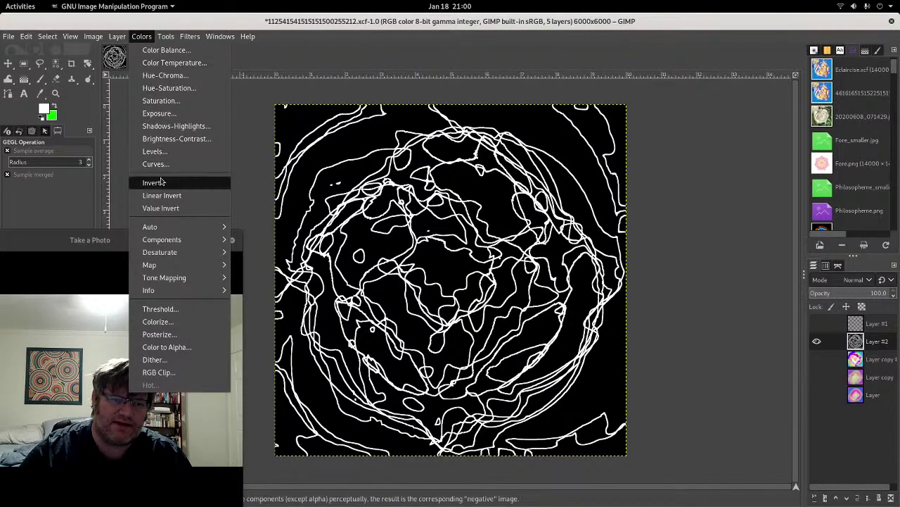
# Step: Invert Layer #2 to black lines, delete its white background, then select all
pyautogui.click(152, 182)
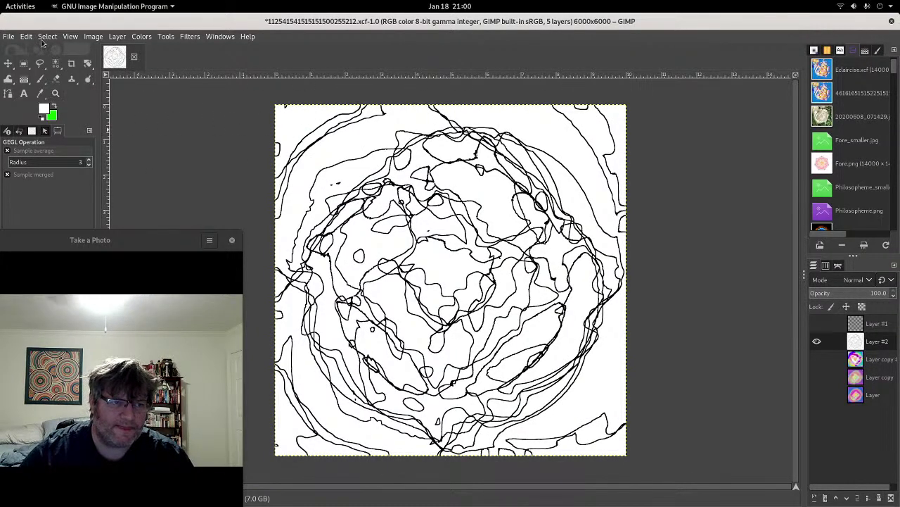
pyautogui.click(47, 36)
pyautogui.click(67, 102)
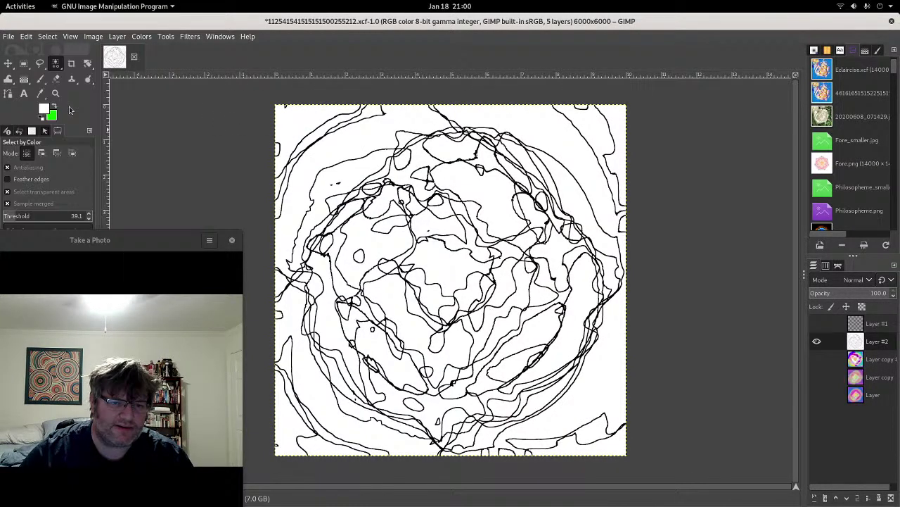
pyautogui.click(321, 155)
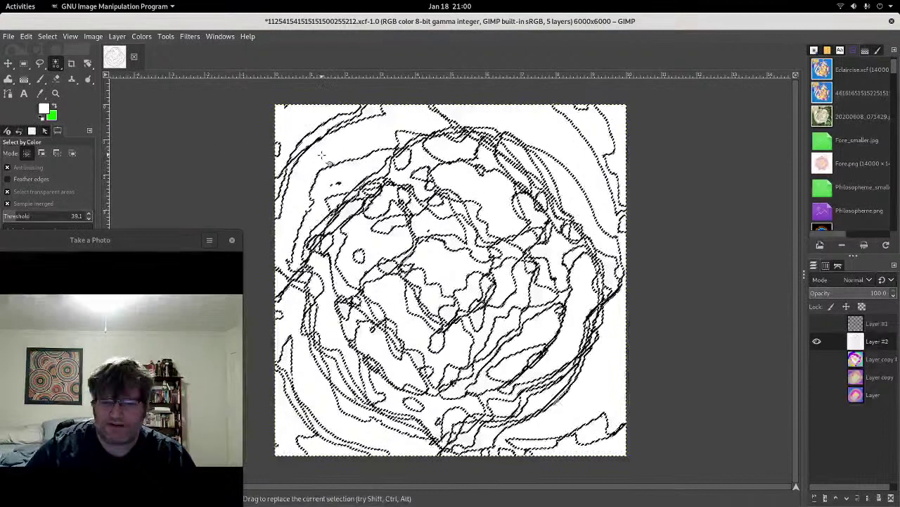
pyautogui.press('Delete')
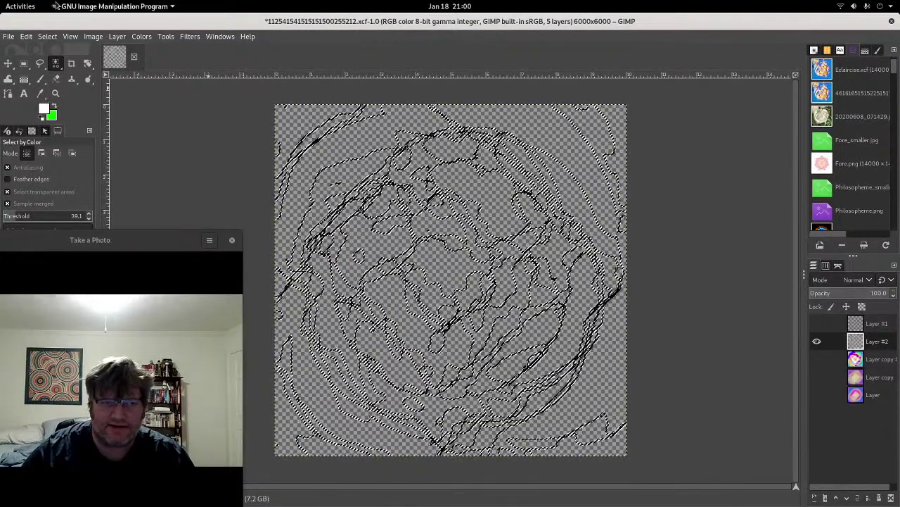
pyautogui.click(47, 35)
pyautogui.click(59, 52)
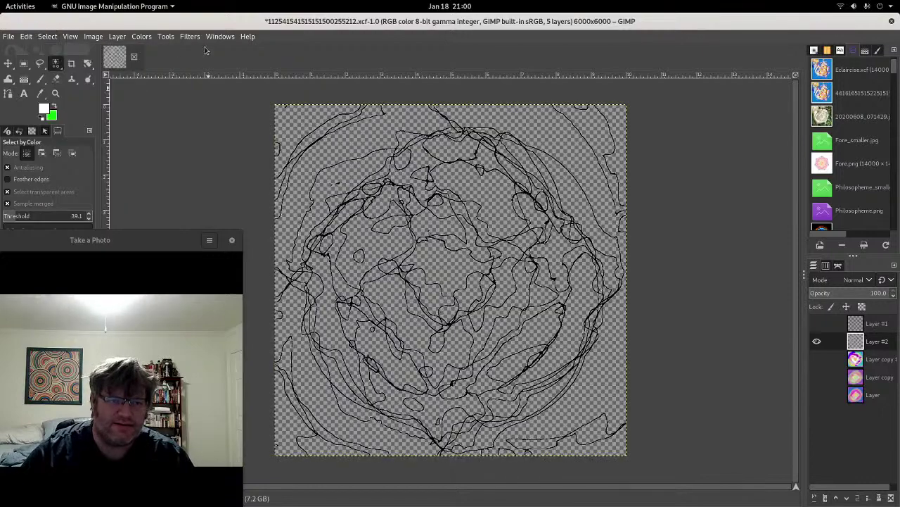
pyautogui.click(188, 37)
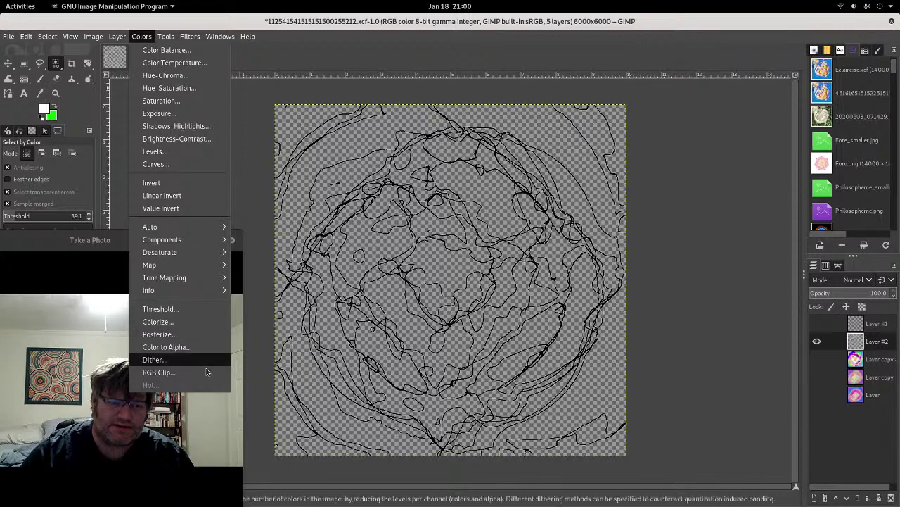
# Step: Colorize Layer #2 with a pure black (000000) tint
pyautogui.click(200, 326)
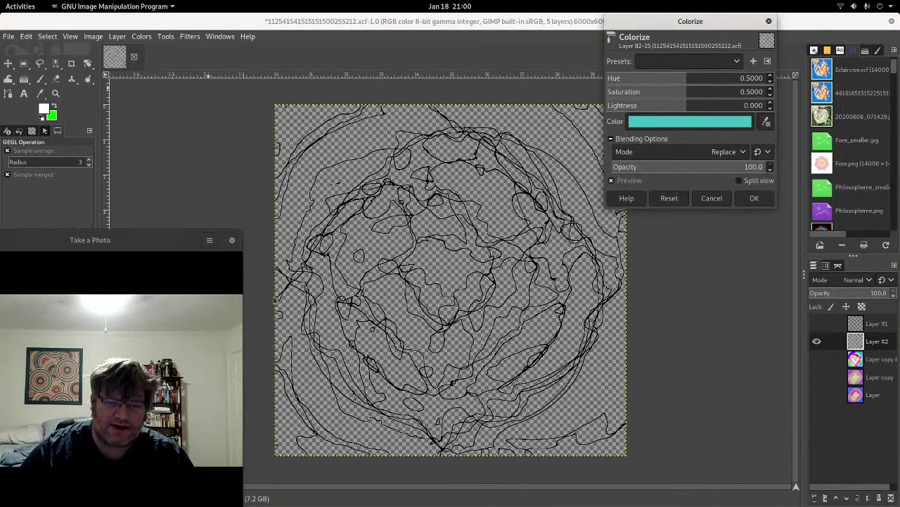
pyautogui.click(644, 124)
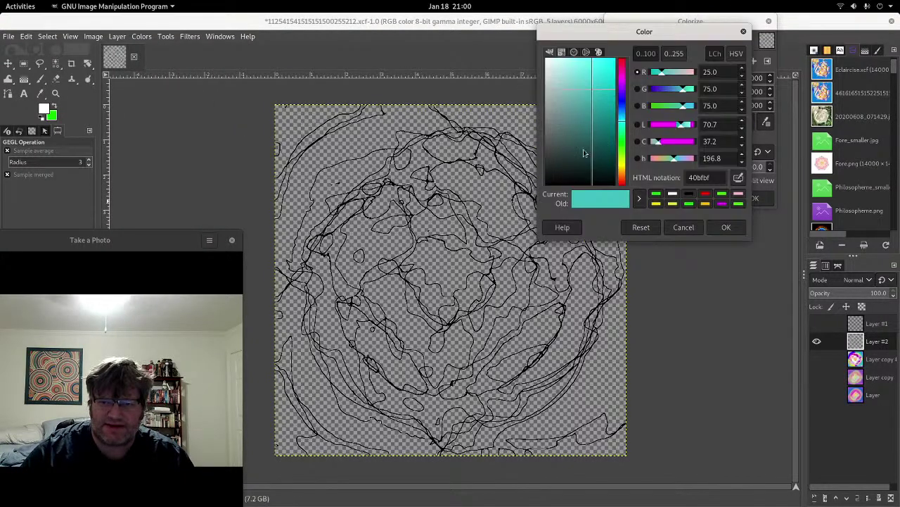
pyautogui.moveTo(584, 153); pyautogui.dragTo(583, 184)
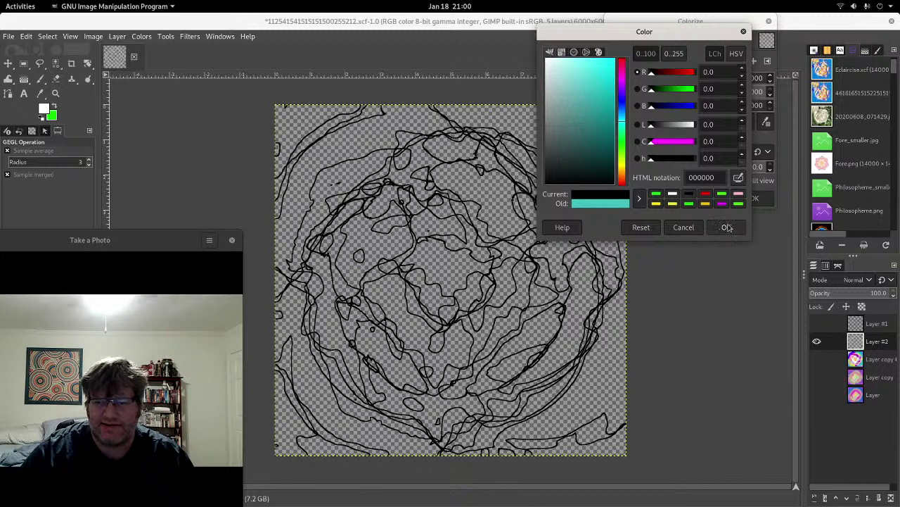
pyautogui.click(727, 227)
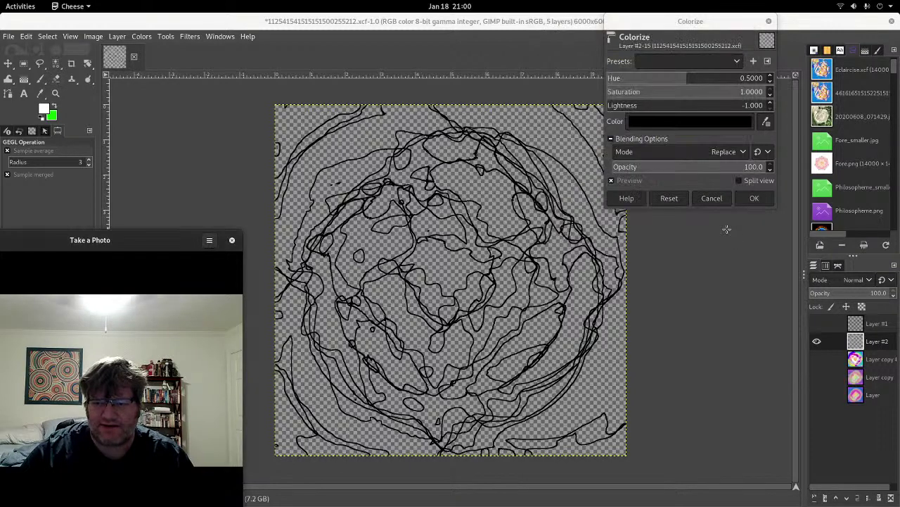
pyautogui.click(755, 197)
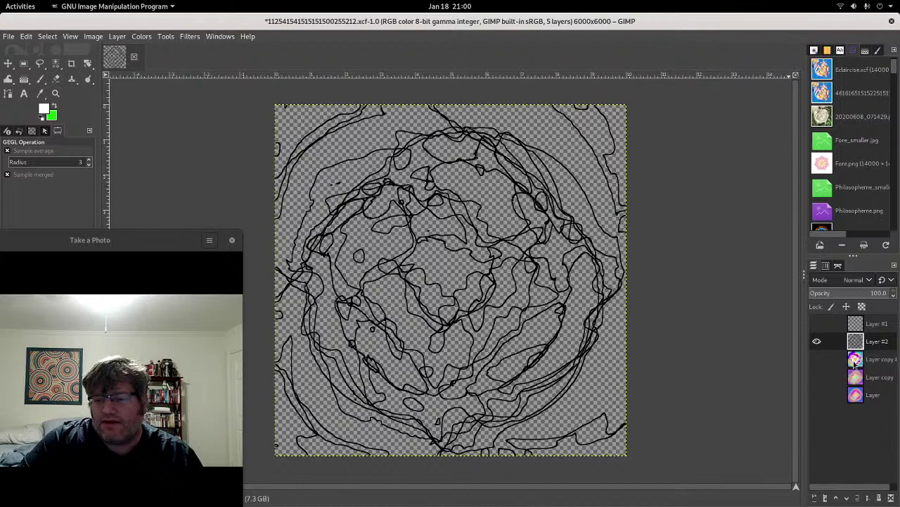
# Step: Show the colourful flower layer and inspect it by zooming and panning across the artwork
pyautogui.click(817, 358)
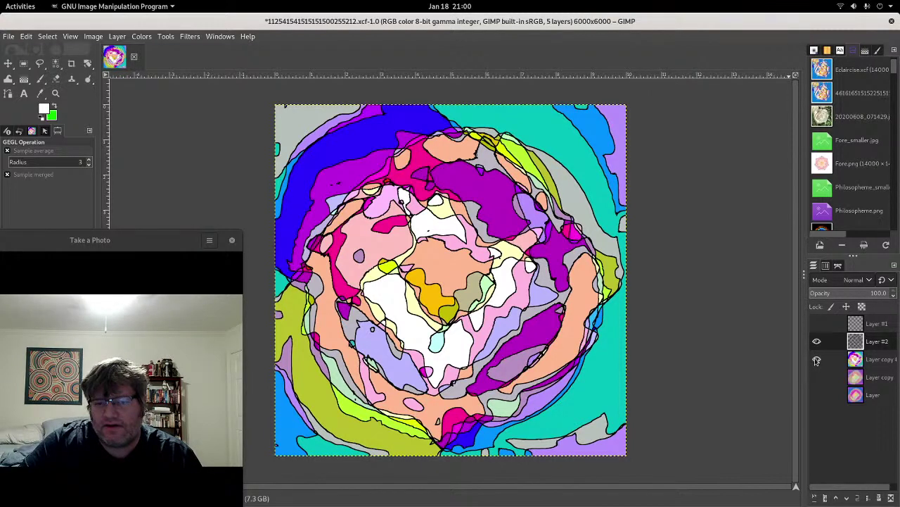
pyautogui.scroll(2, 366, 292)
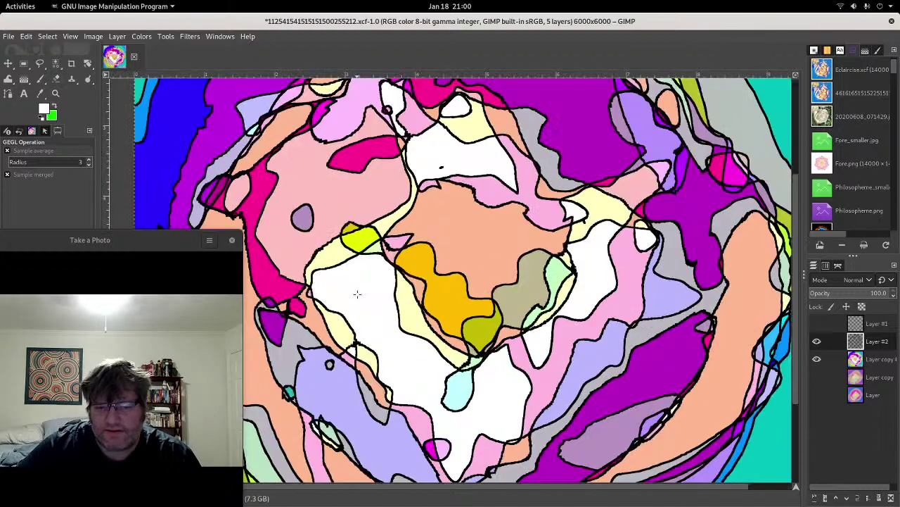
pyautogui.scroll(2, 357, 294)
pyautogui.scroll(1, 357, 294)
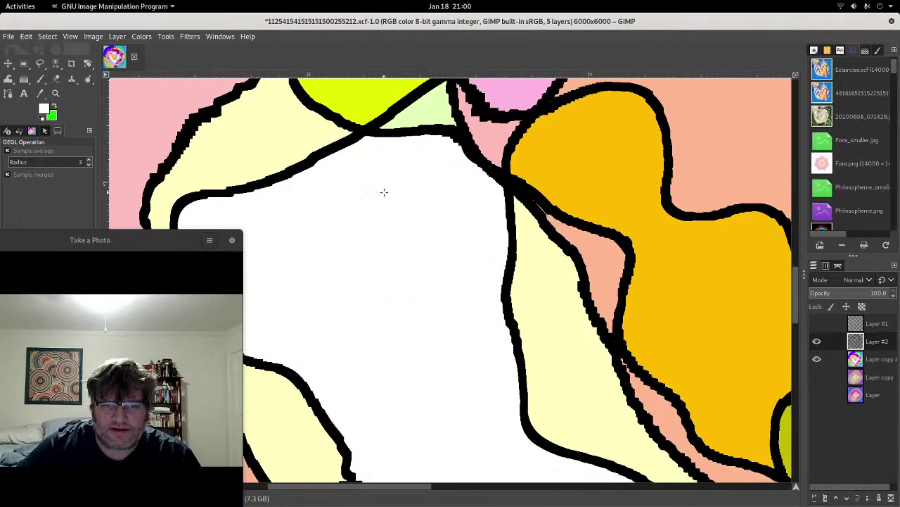
pyautogui.scroll(-1, 432, 388)
pyautogui.scroll(1, 443, 410)
pyautogui.scroll(1, 491, 217)
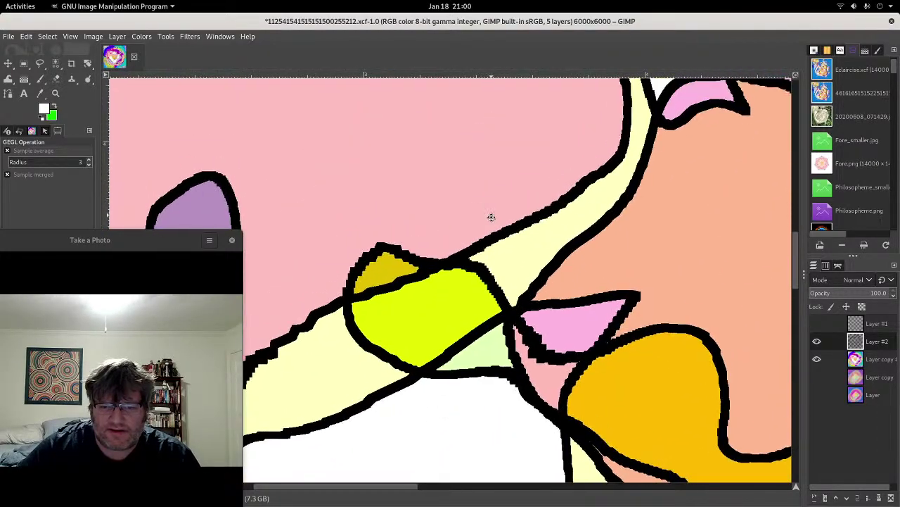
pyautogui.moveTo(492, 217); pyautogui.dragTo(456, 291)
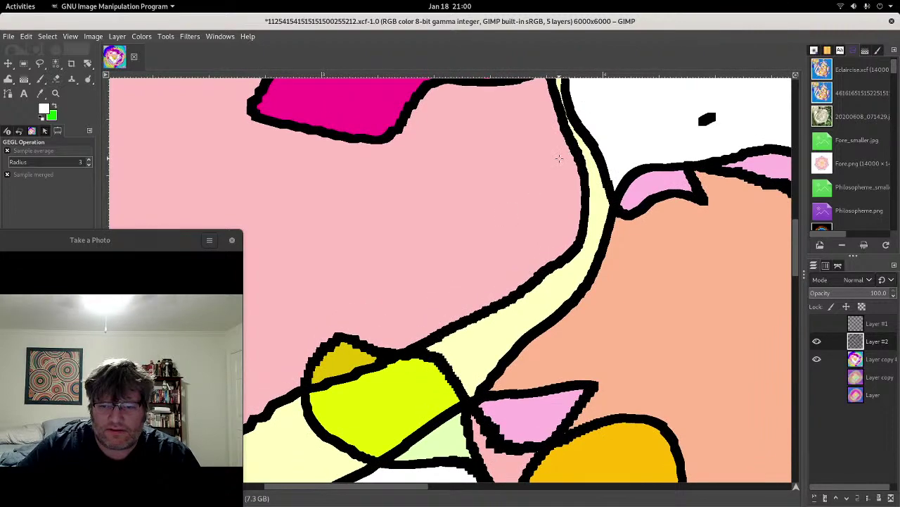
pyautogui.moveTo(561, 155); pyautogui.dragTo(468, 277)
pyautogui.moveTo(517, 194); pyautogui.dragTo(458, 321)
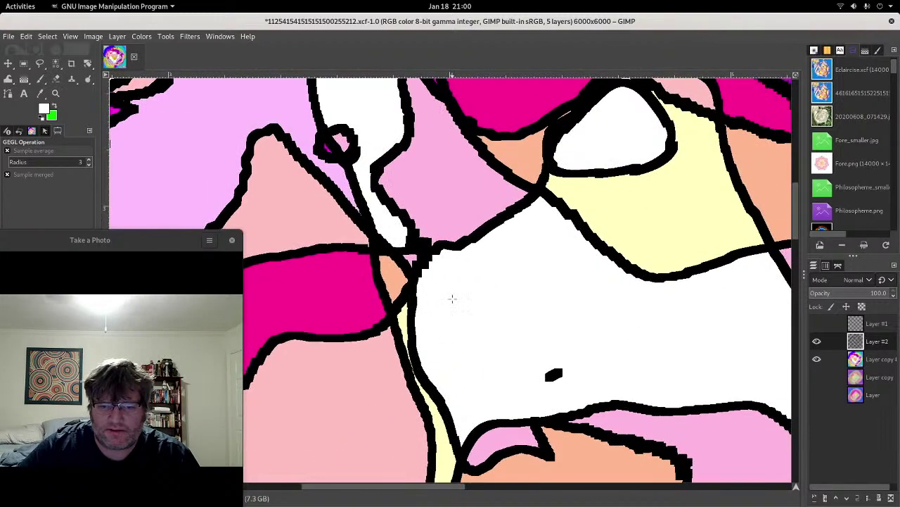
pyautogui.scroll(-3, 453, 299)
pyautogui.scroll(-3, 452, 299)
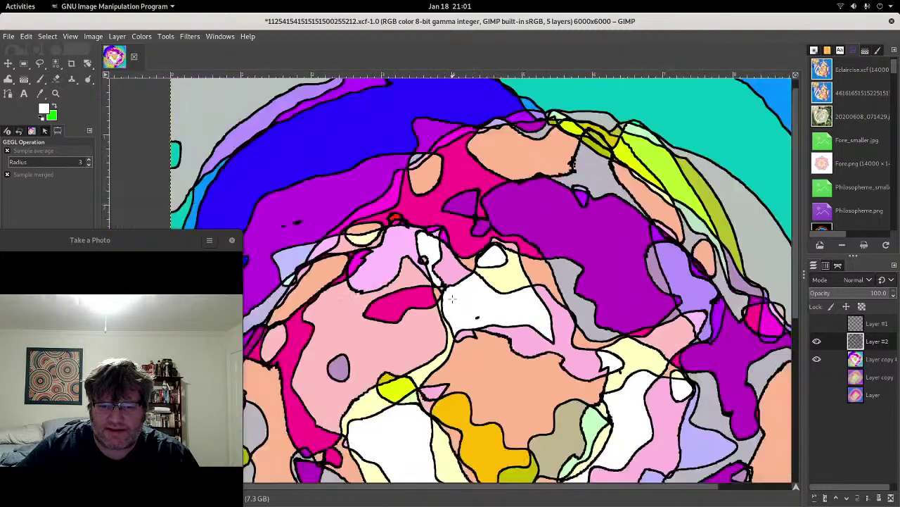
pyautogui.scroll(-3, 453, 299)
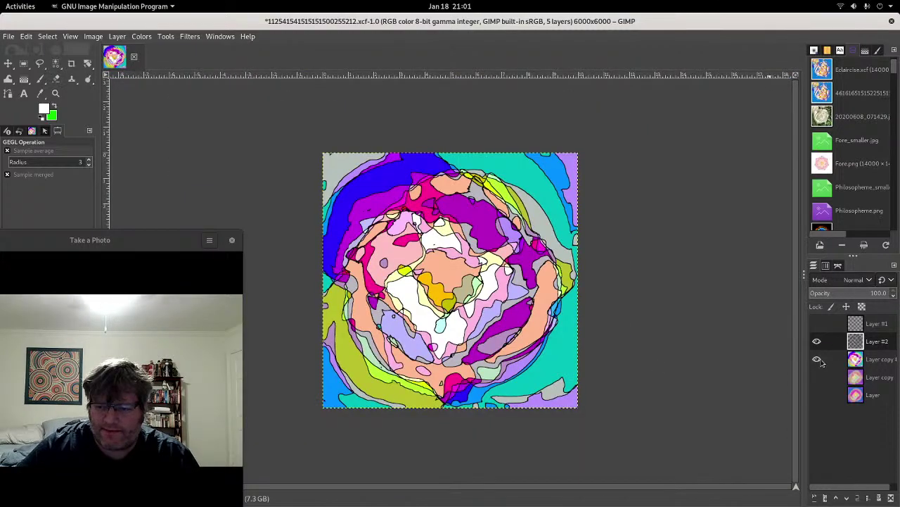
# Step: Hide the black-outline Layer #2 and duplicate the colourful flower layer
pyautogui.click(817, 344)
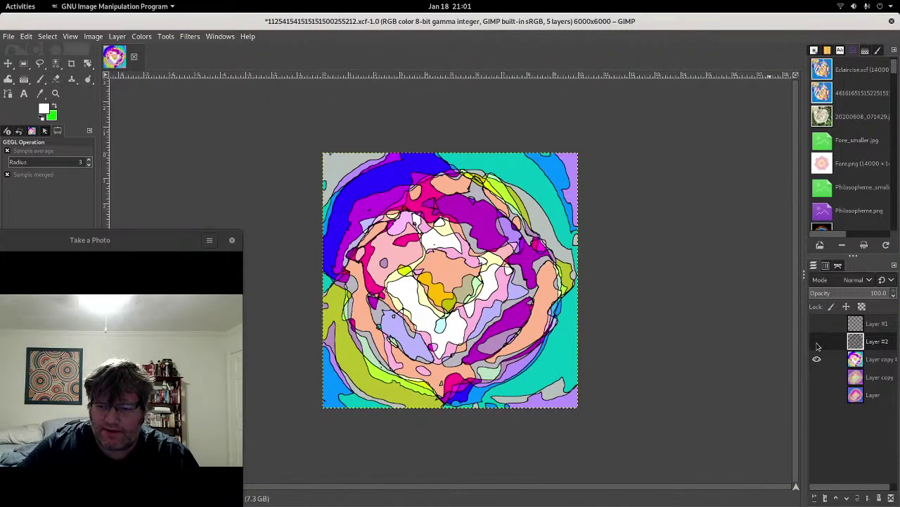
pyautogui.rightClick(858, 361)
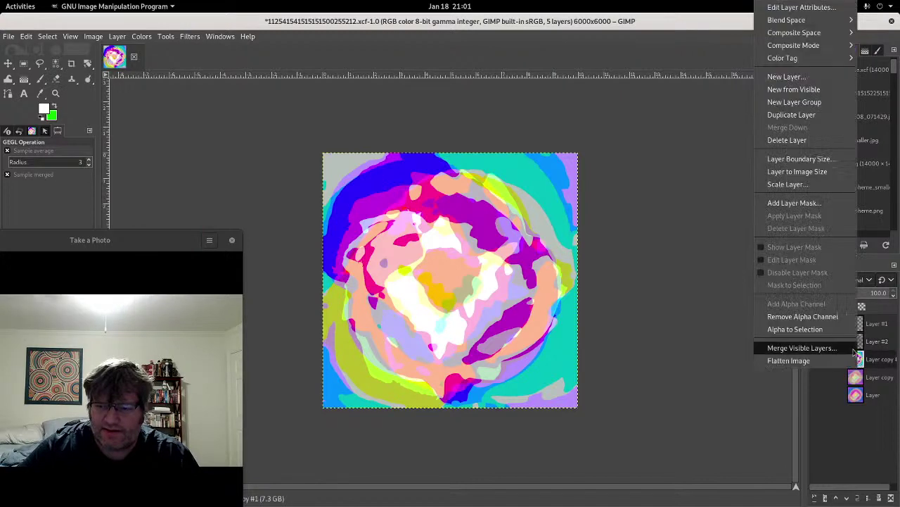
pyautogui.click(820, 118)
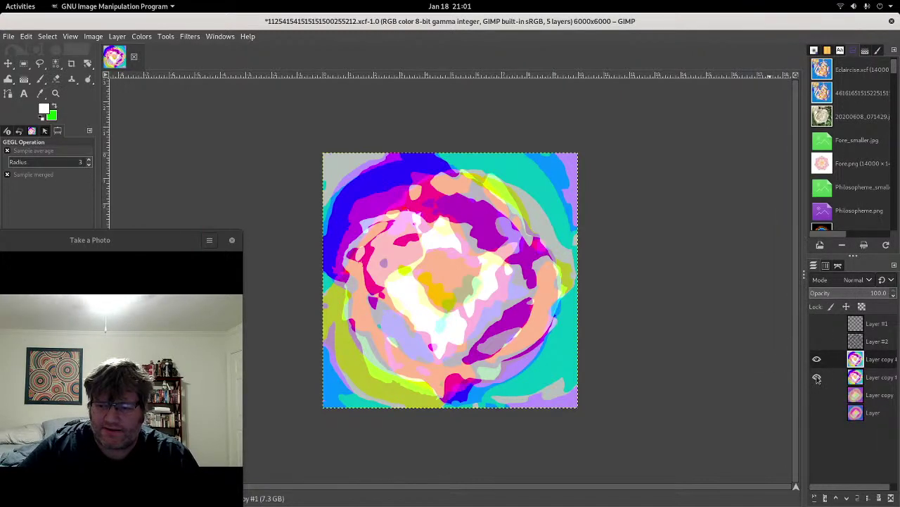
pyautogui.click(116, 36)
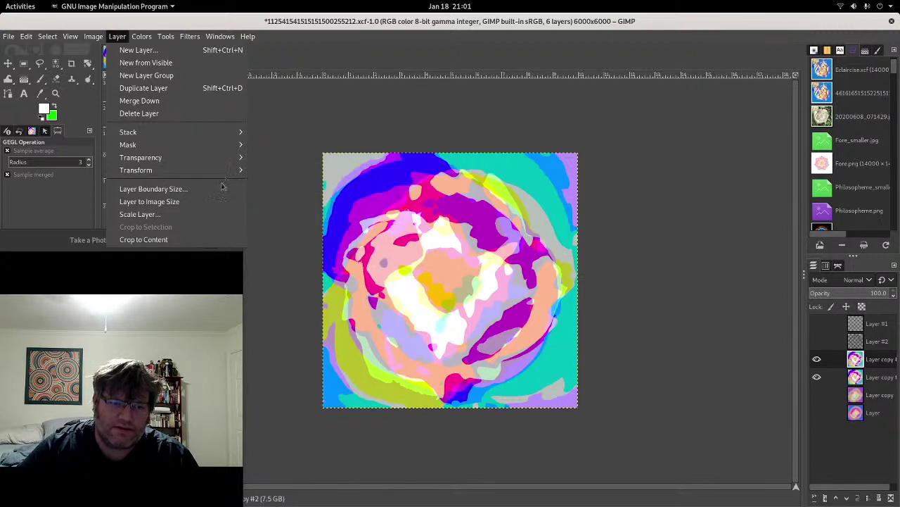
# Step: Scale the top flower copy down to 50×50 pixels
pyautogui.click(210, 214)
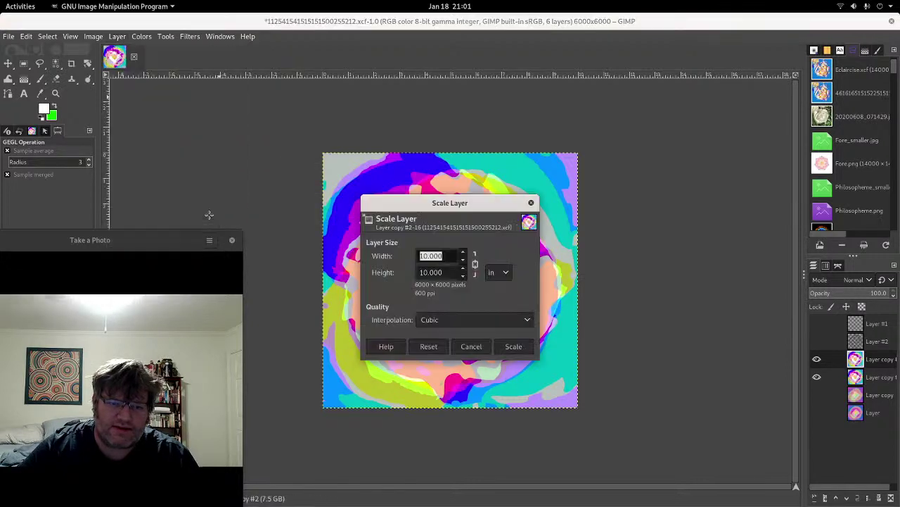
pyautogui.click(494, 274)
pyautogui.click(498, 244)
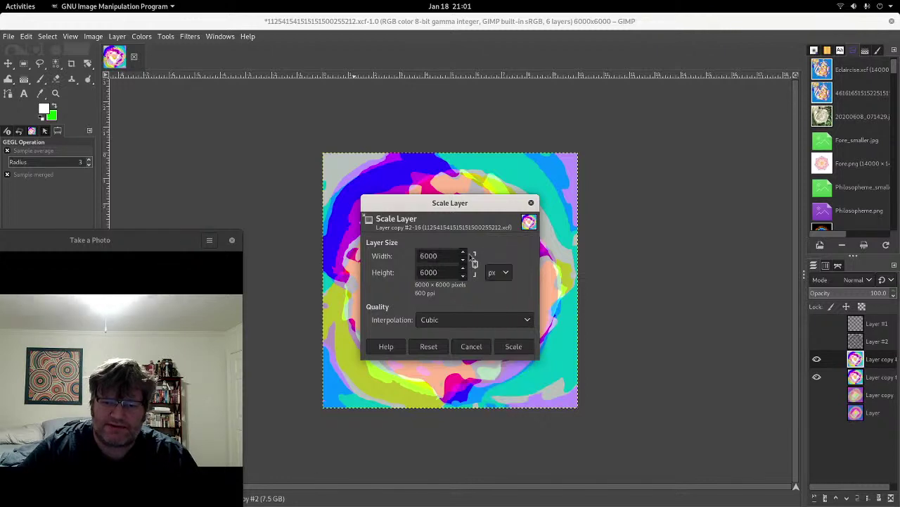
pyautogui.write('6')
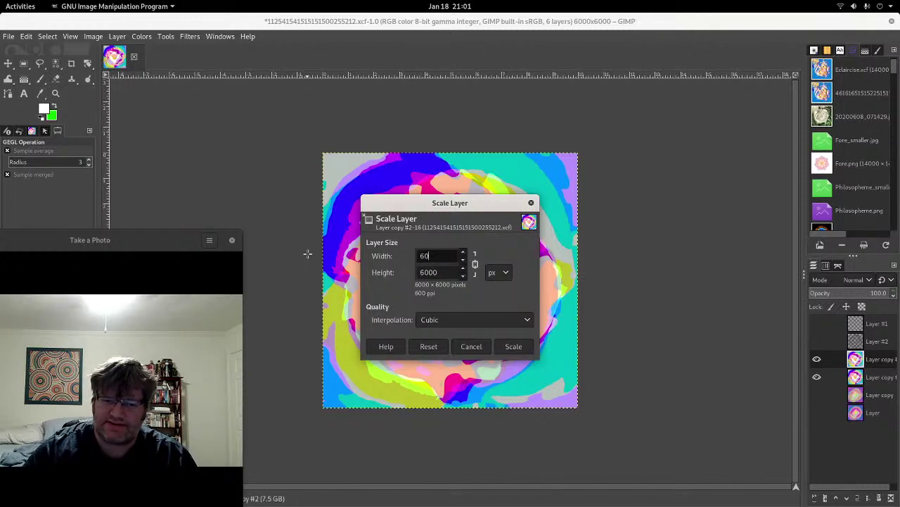
pyautogui.press('BackSpace')
pyautogui.write('5')
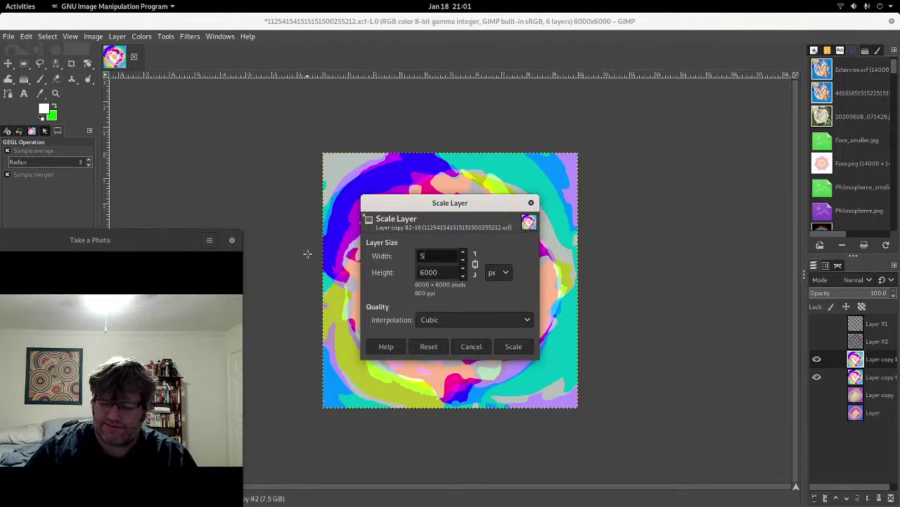
pyautogui.press('Tab')
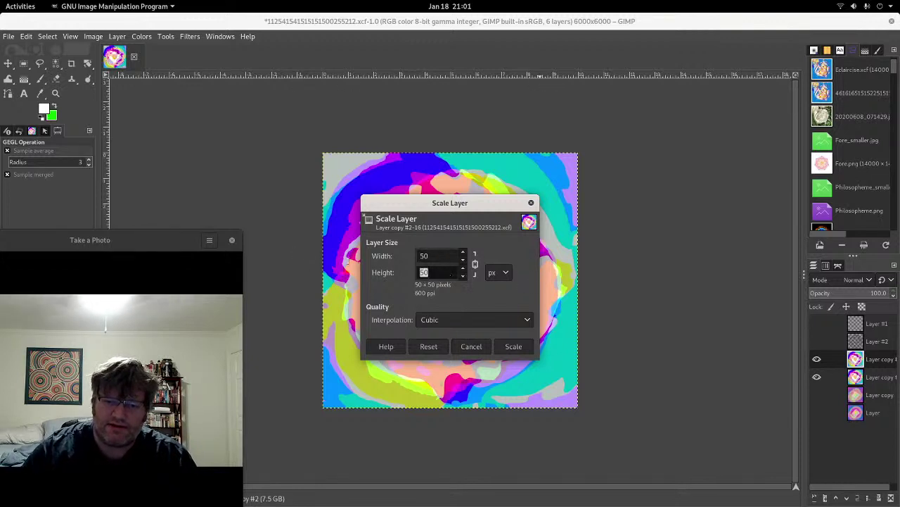
pyautogui.click(513, 348)
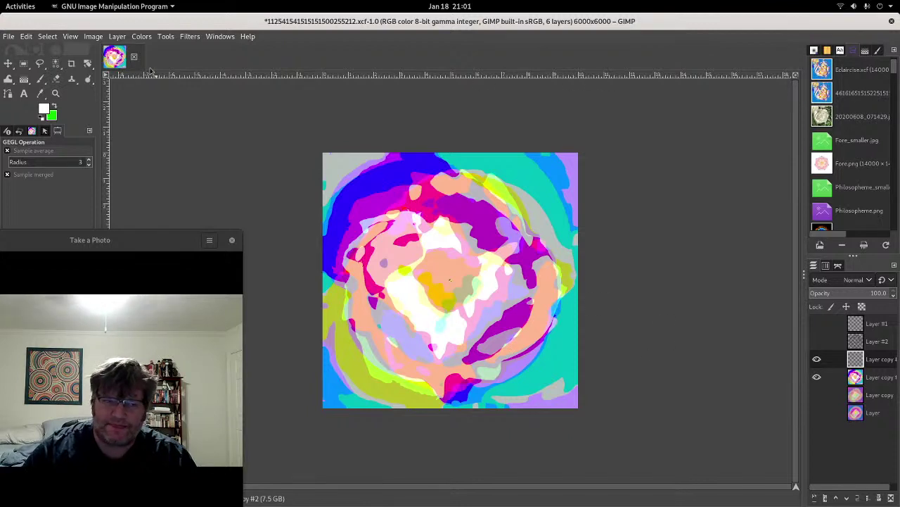
# Step: Scale the layer back up to 6000×6000 pixels and hide the copy beneath
pyautogui.click(118, 37)
pyautogui.click(144, 215)
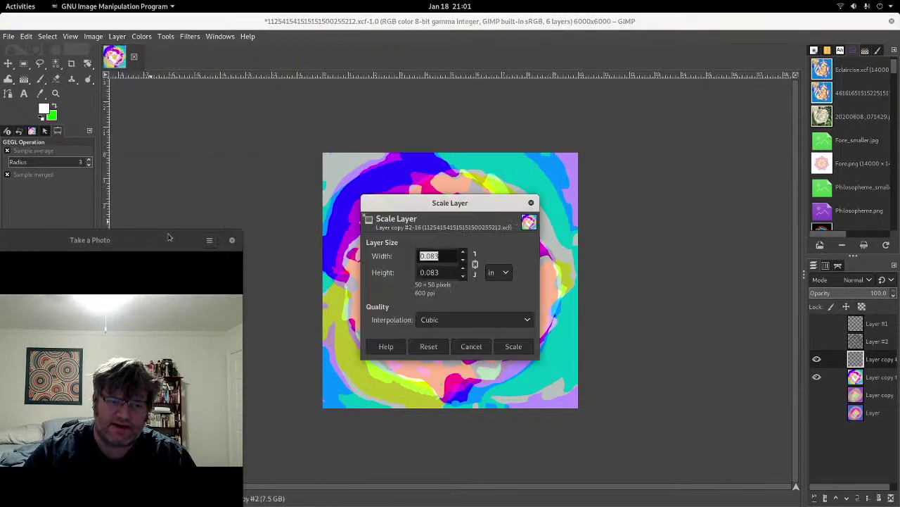
pyautogui.write('6')
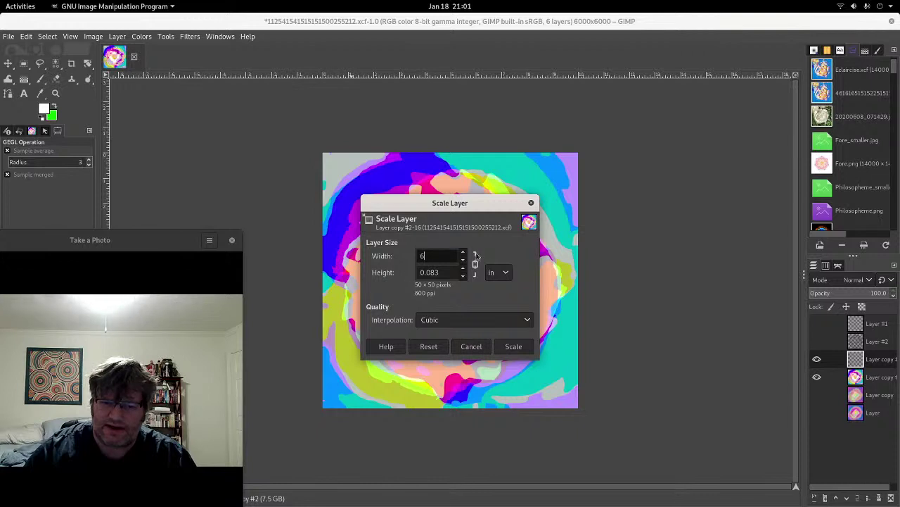
pyautogui.click(499, 273)
pyautogui.click(506, 244)
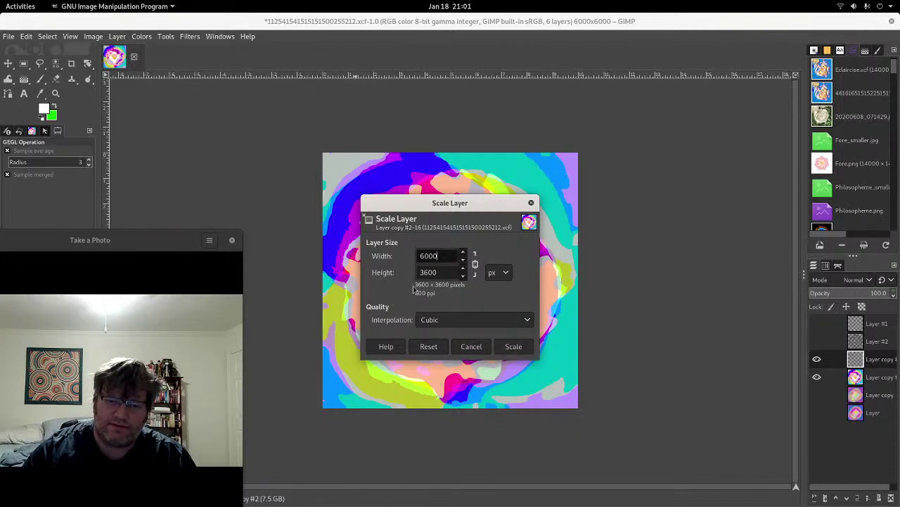
pyautogui.click(447, 272)
pyautogui.click(502, 349)
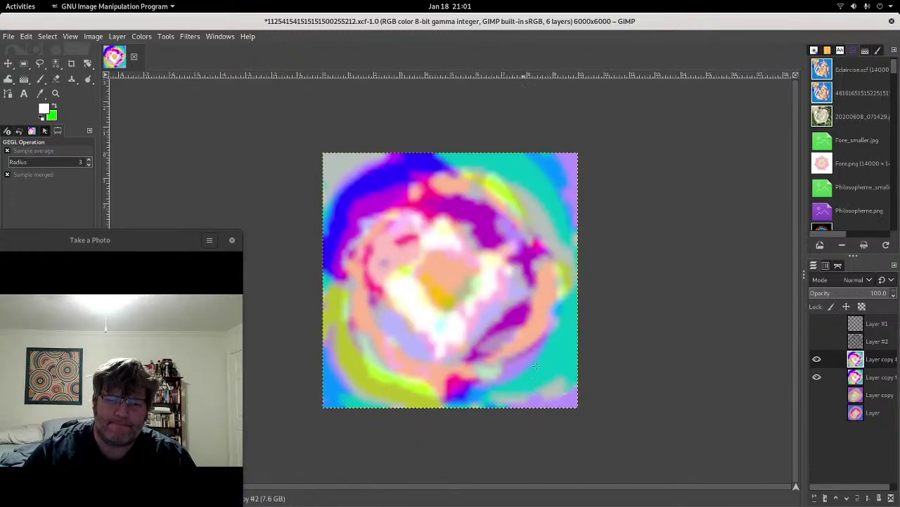
pyautogui.click(817, 378)
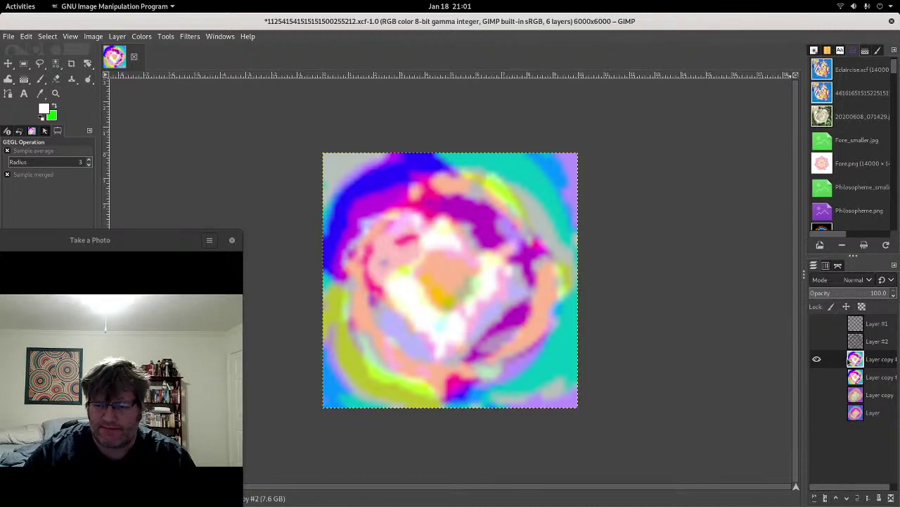
# Step: Apply Brightness-Contrast with contrast 127 and brightness -69 to the blurred copy
pyautogui.click(142, 36)
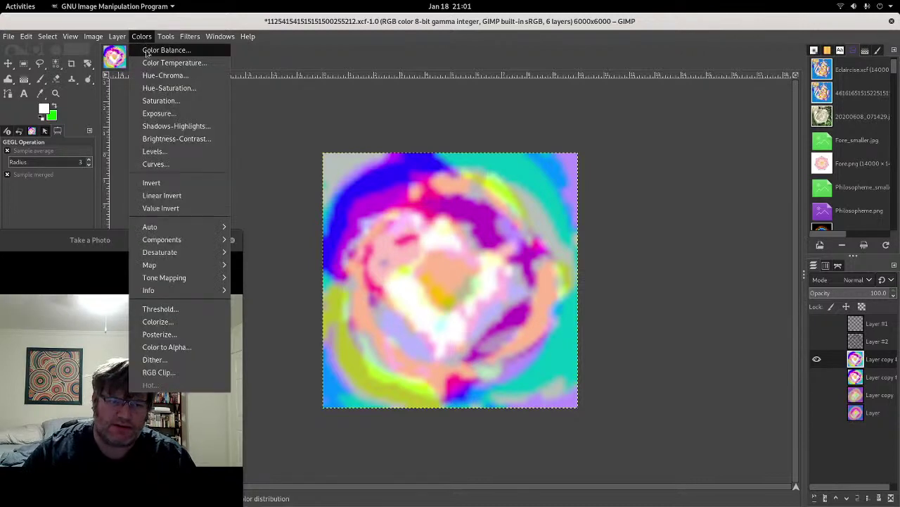
pyautogui.click(179, 138)
pyautogui.moveTo(782, 95); pyautogui.dragTo(809, 85)
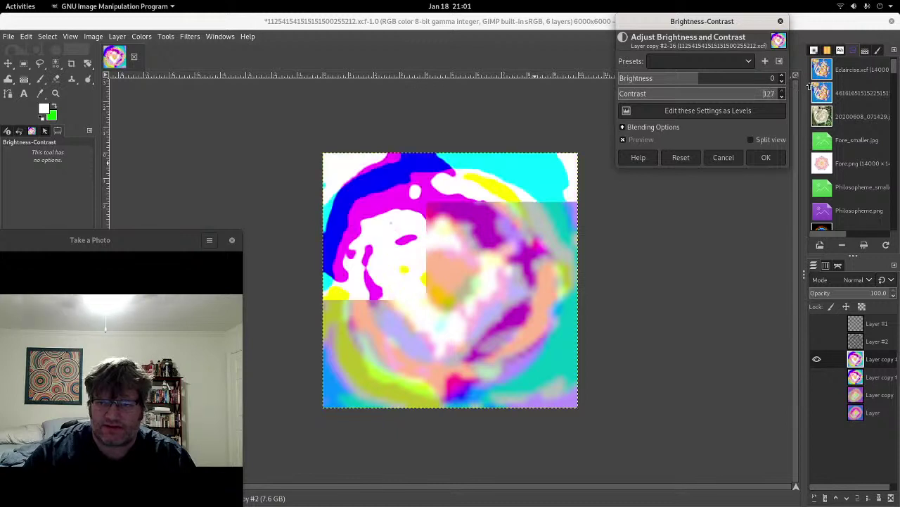
pyautogui.click(674, 78)
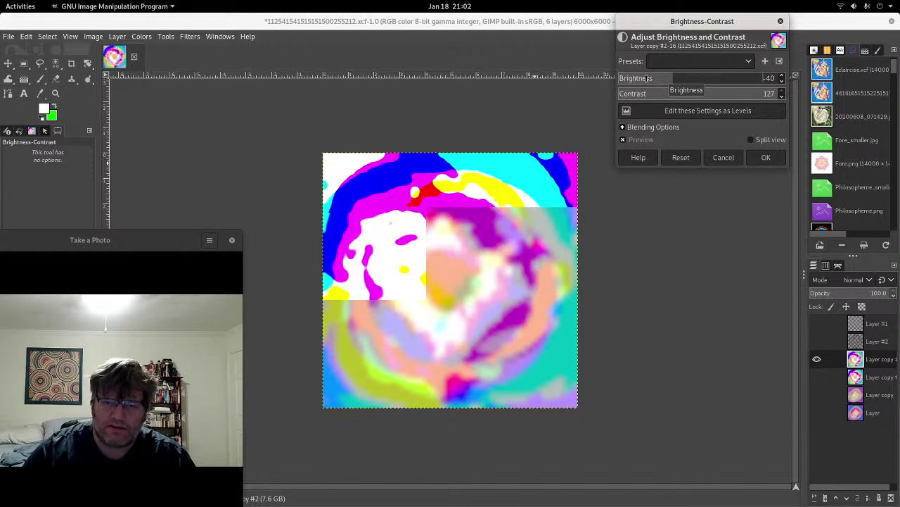
pyautogui.click(646, 79)
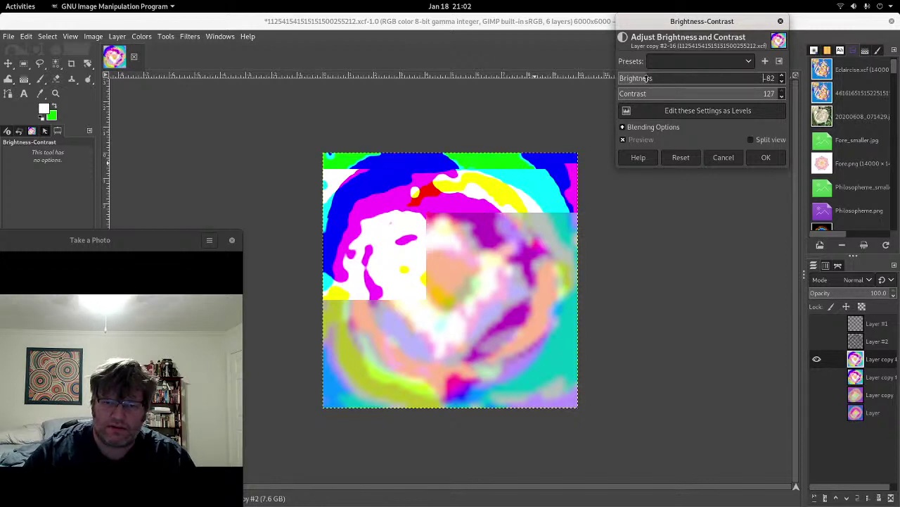
pyautogui.click(664, 78)
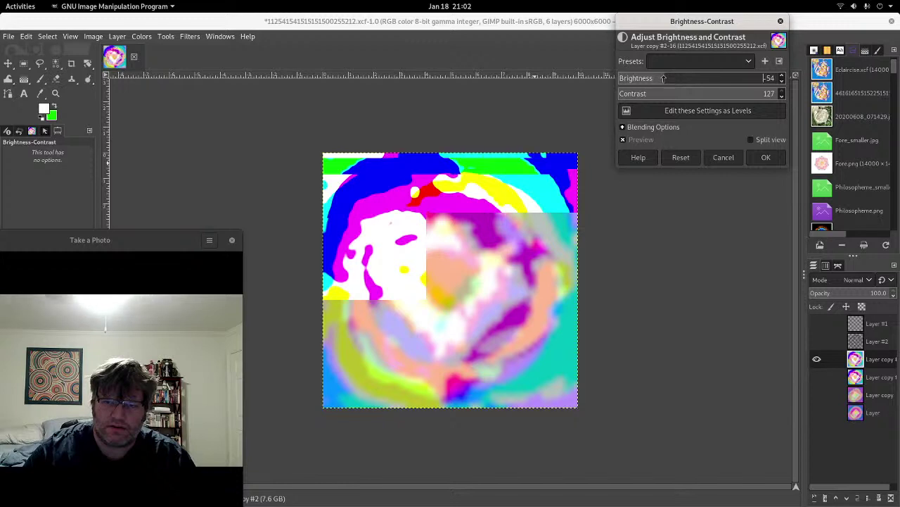
pyautogui.click(655, 79)
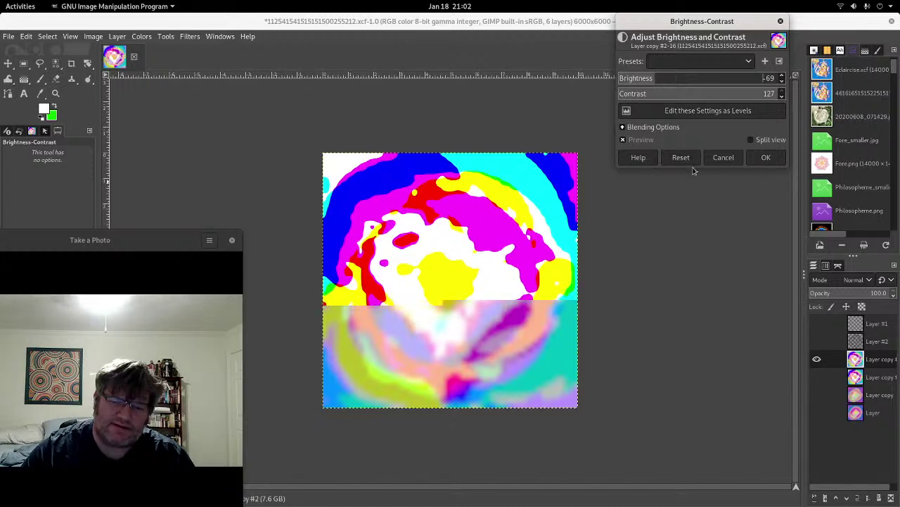
pyautogui.click(763, 158)
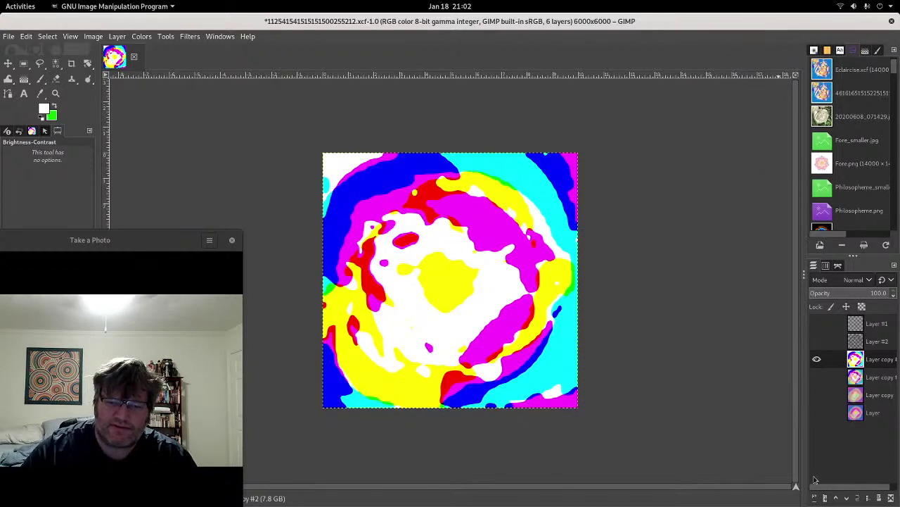
# Step: Raise the flat-colour layer's contrast to 117 with Brightness-Contrast
pyautogui.click(142, 37)
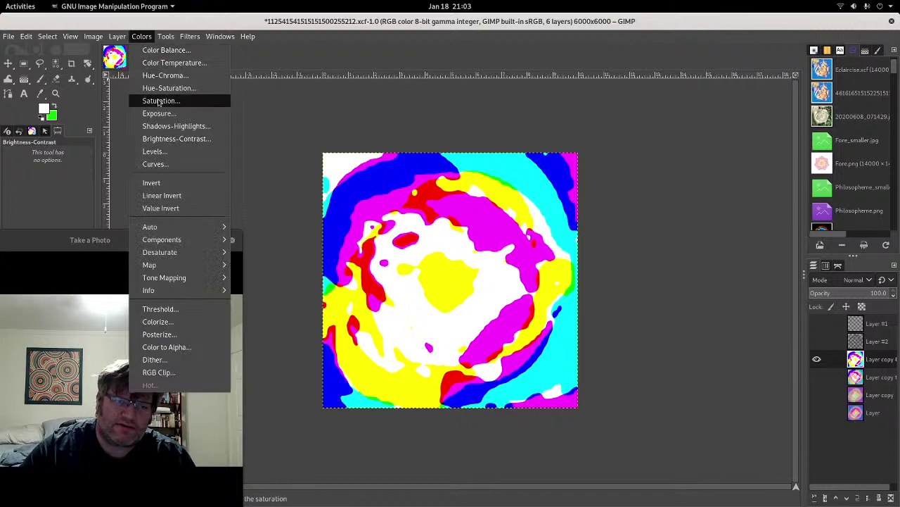
pyautogui.click(167, 138)
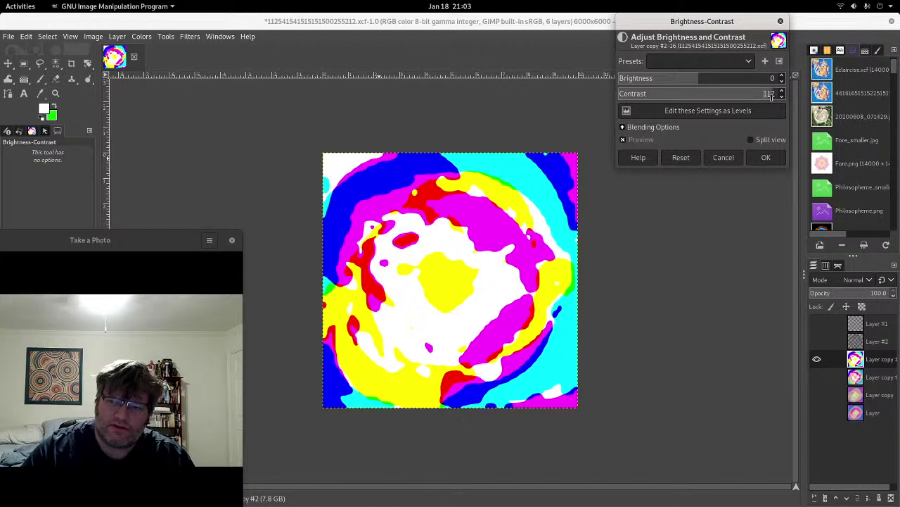
pyautogui.click(766, 156)
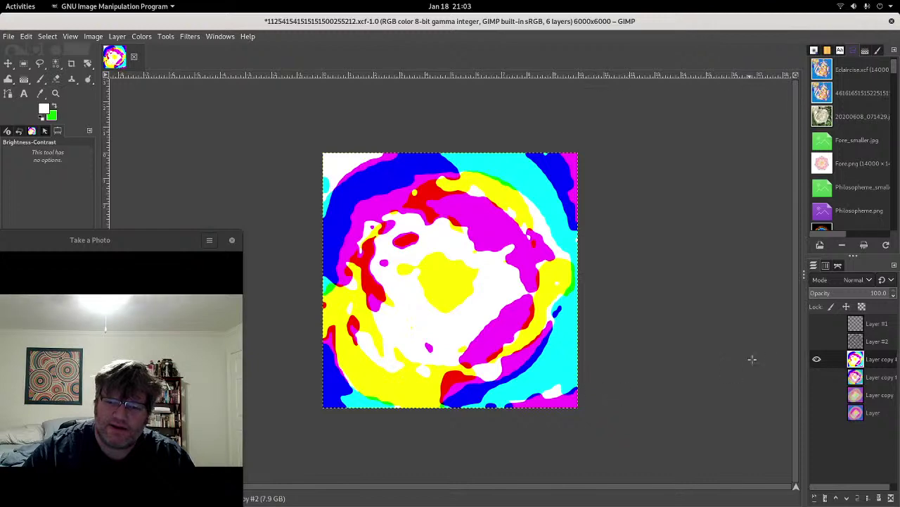
# Step: Briefly show, then hide again, the Layer #2 black line-art outlines
pyautogui.scroll(2, 469, 312)
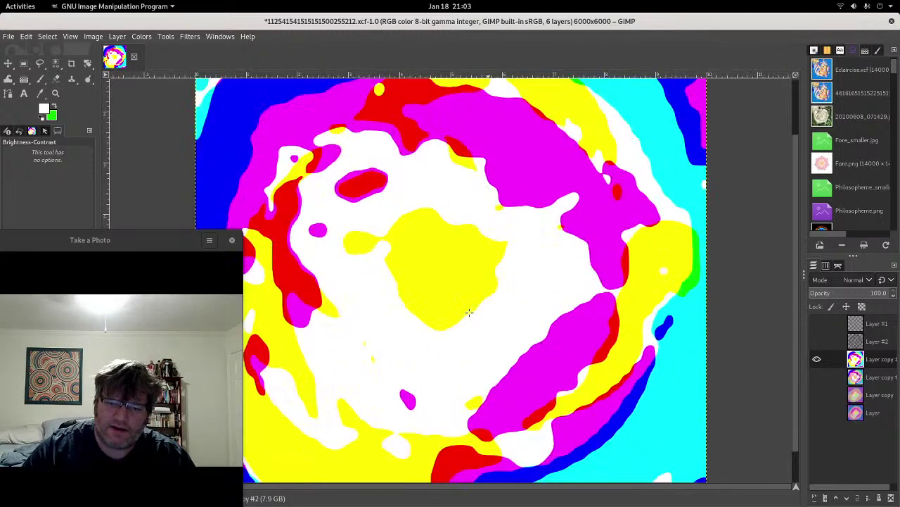
pyautogui.scroll(3, 469, 312)
pyautogui.scroll(1, 470, 312)
pyautogui.scroll(1, 470, 312)
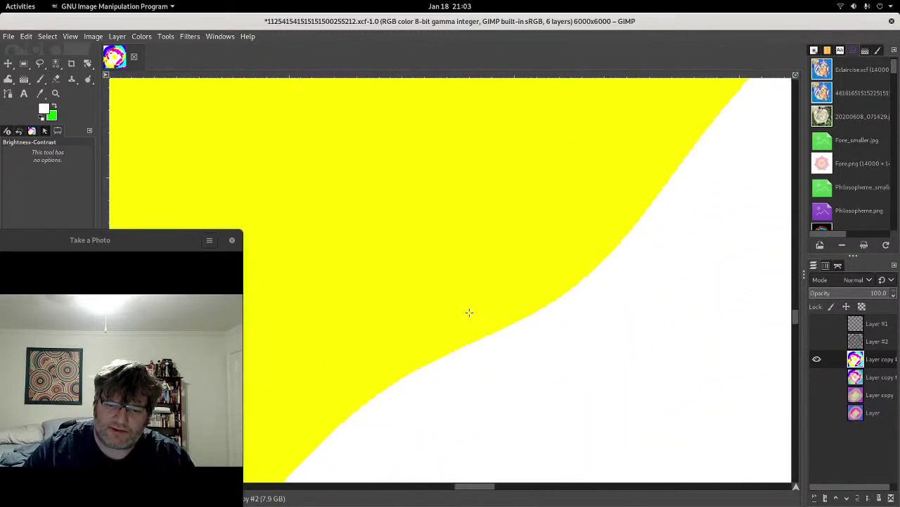
pyautogui.scroll(-1, 469, 312)
pyautogui.scroll(-1, 469, 312)
pyautogui.scroll(-1, 469, 312)
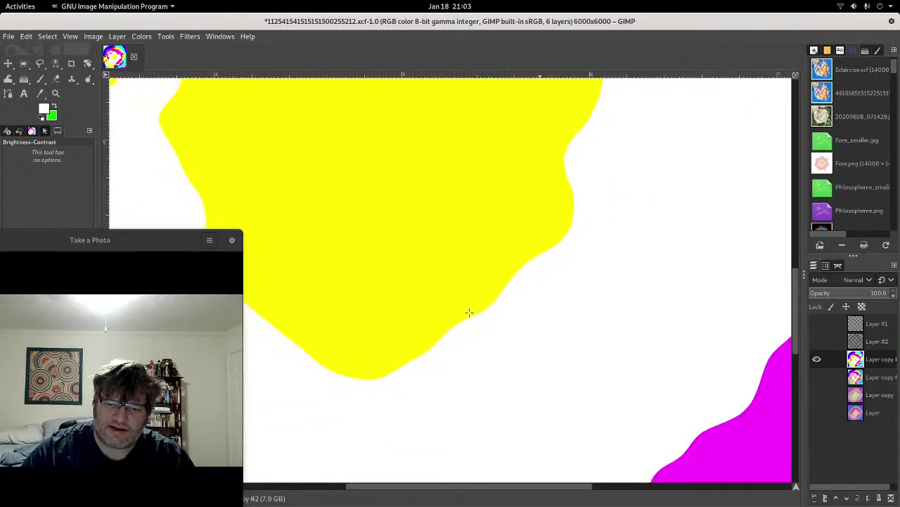
pyautogui.scroll(-2, 469, 312)
pyautogui.scroll(-1, 469, 311)
pyautogui.scroll(-1, 469, 312)
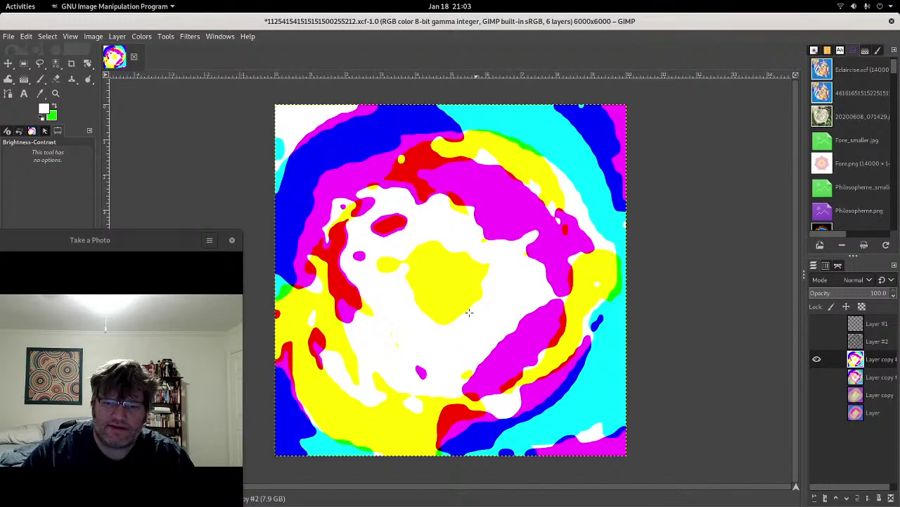
pyautogui.click(816, 343)
pyautogui.click(816, 342)
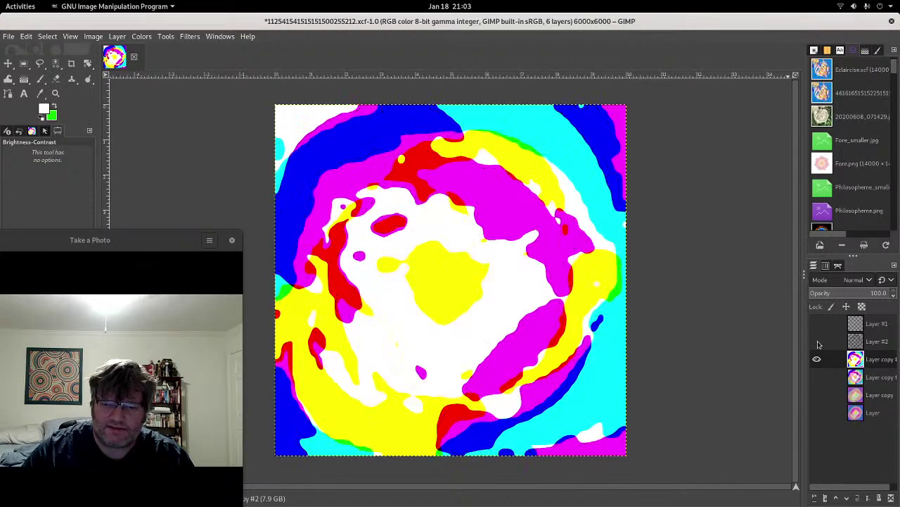
# Step: Duplicate the flat-colour flower layer
pyautogui.rightClick(859, 361)
pyautogui.click(788, 116)
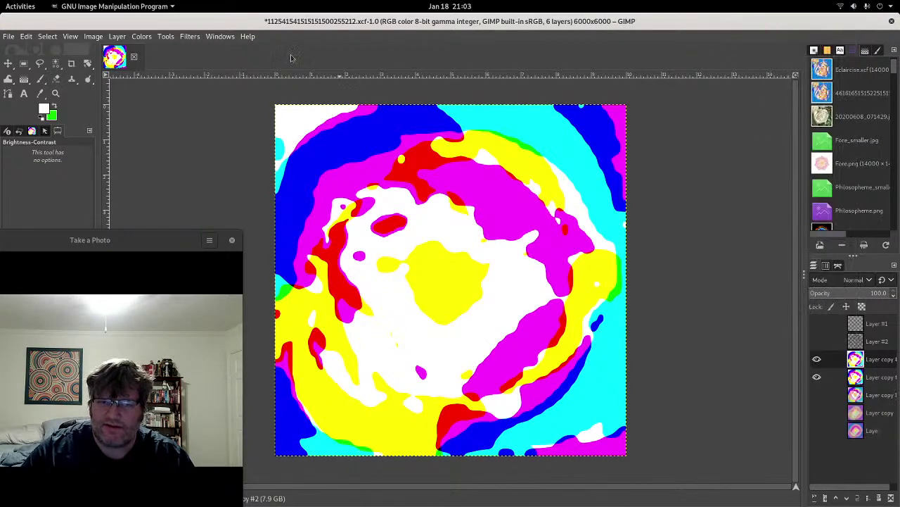
pyautogui.click(190, 36)
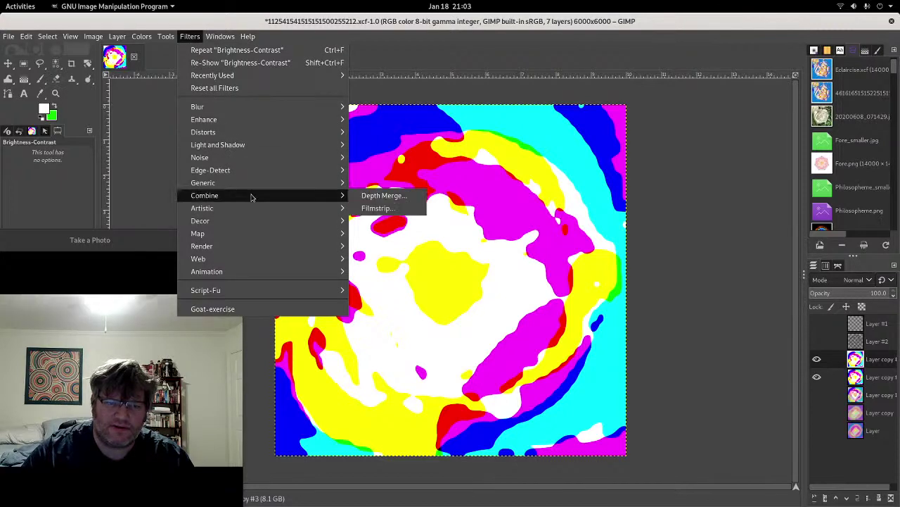
pyautogui.moveTo(210, 171)
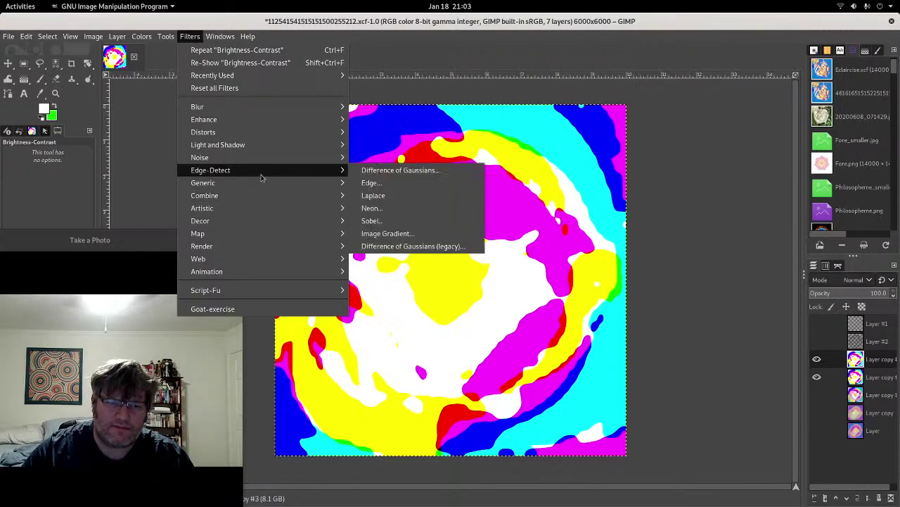
# Step: Apply Sobel edge detection at amount 10 to the duplicated top layer
pyautogui.click(405, 183)
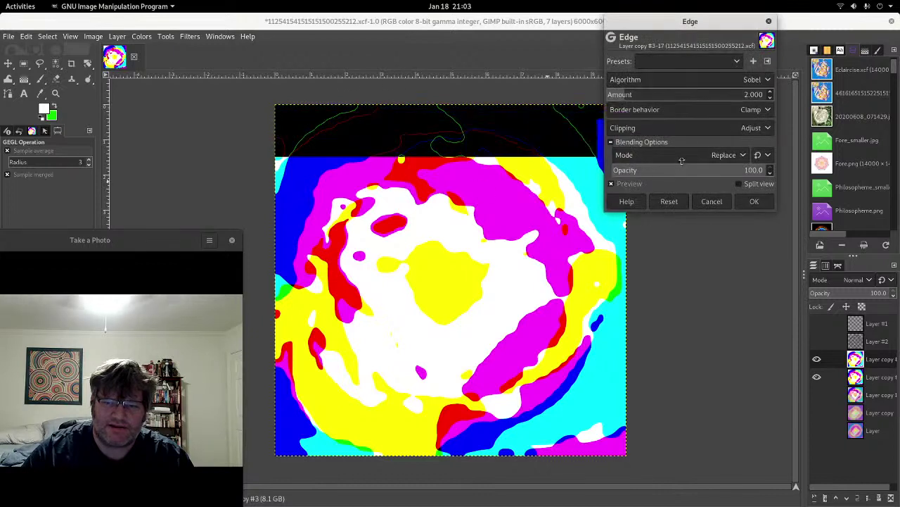
pyautogui.moveTo(736, 94); pyautogui.dragTo(768, 94)
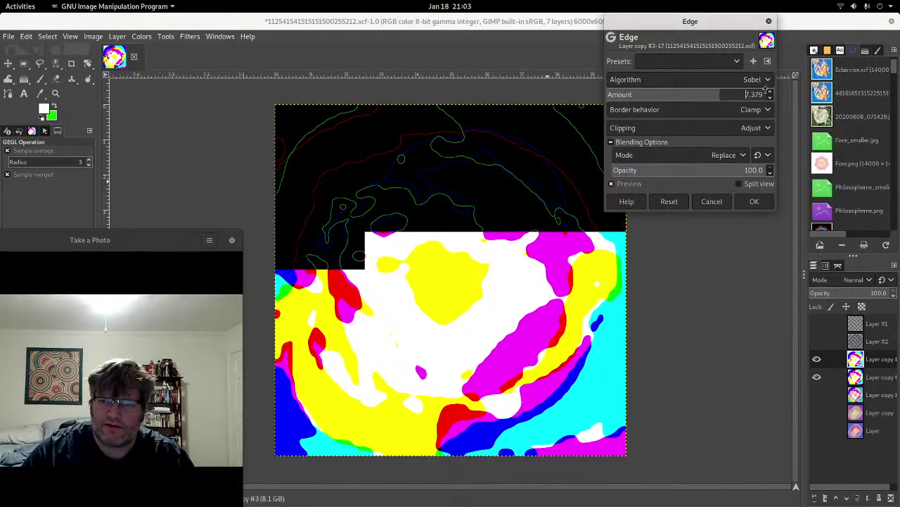
pyautogui.click(754, 202)
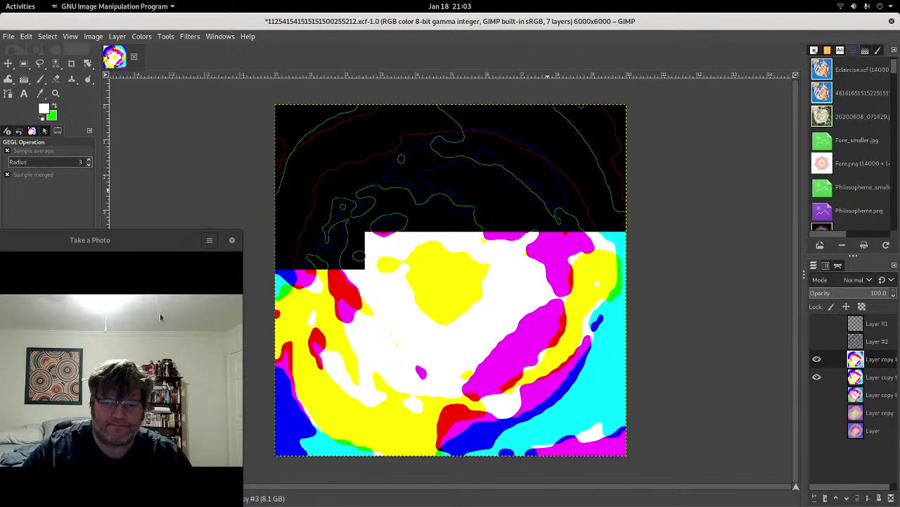
pyautogui.click(46, 40)
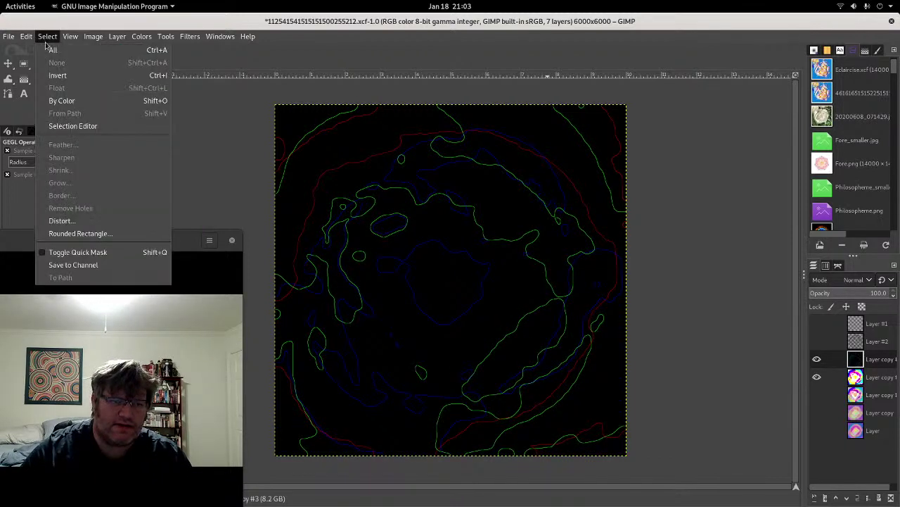
# Step: Select the contour layer's black background by colour, delete it, and deselect
pyautogui.click(61, 101)
pyautogui.click(337, 155)
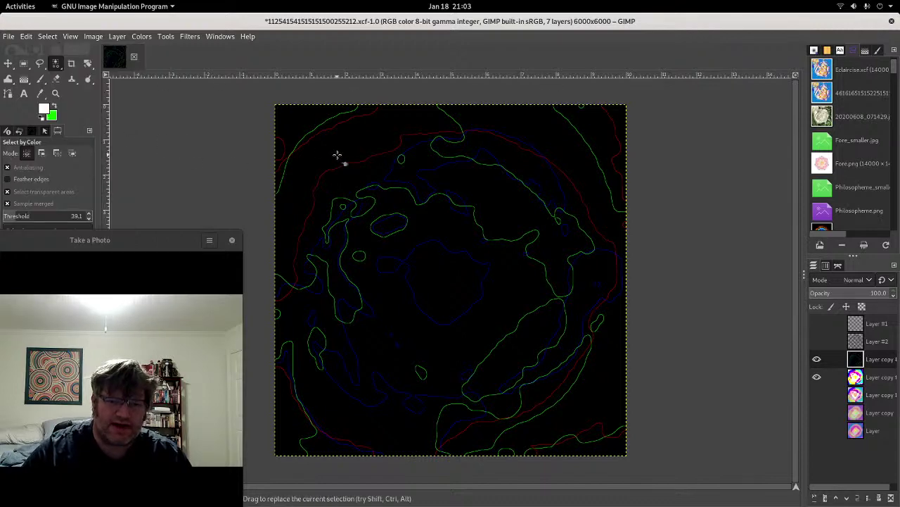
pyautogui.press('Delete')
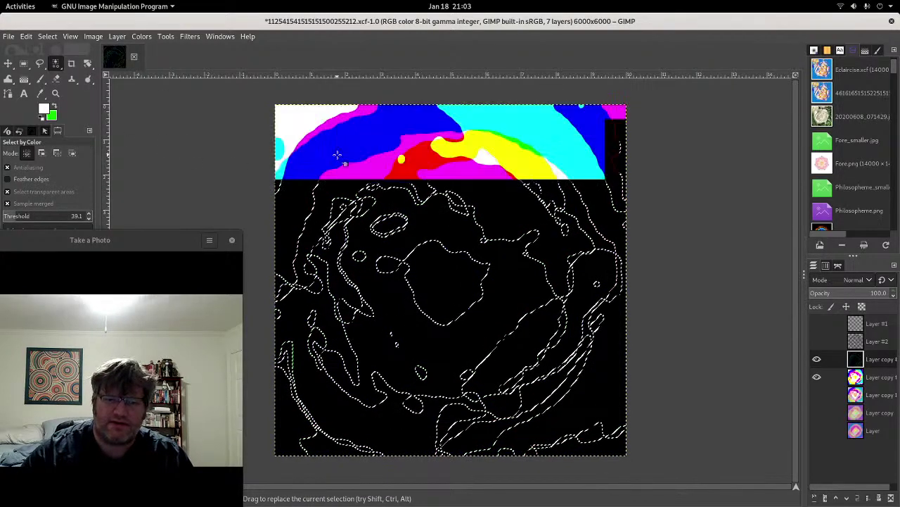
pyautogui.click(47, 36)
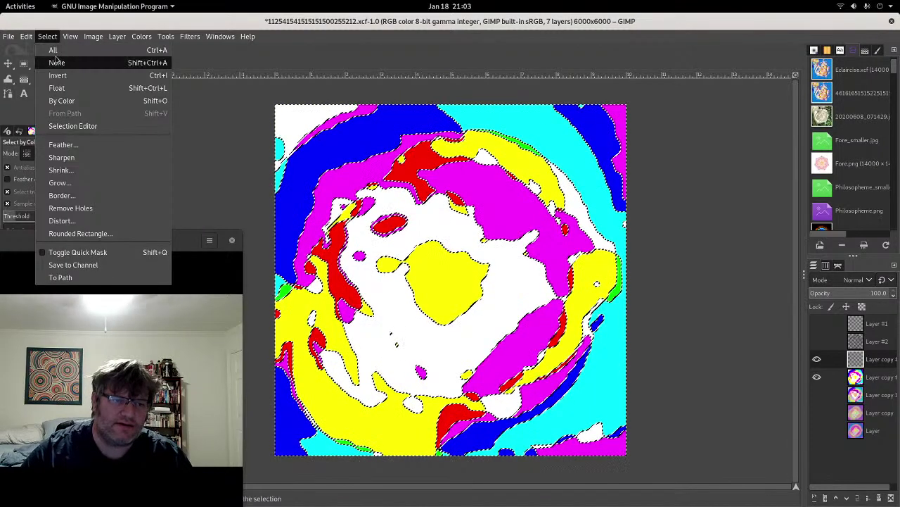
pyautogui.click(59, 60)
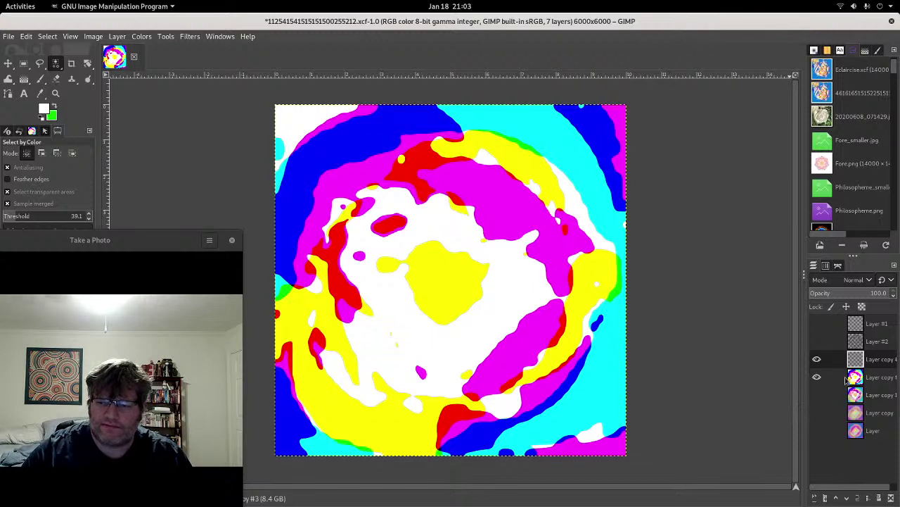
# Step: Colorize the remaining contour lines black, then select the layer beneath
pyautogui.click(142, 37)
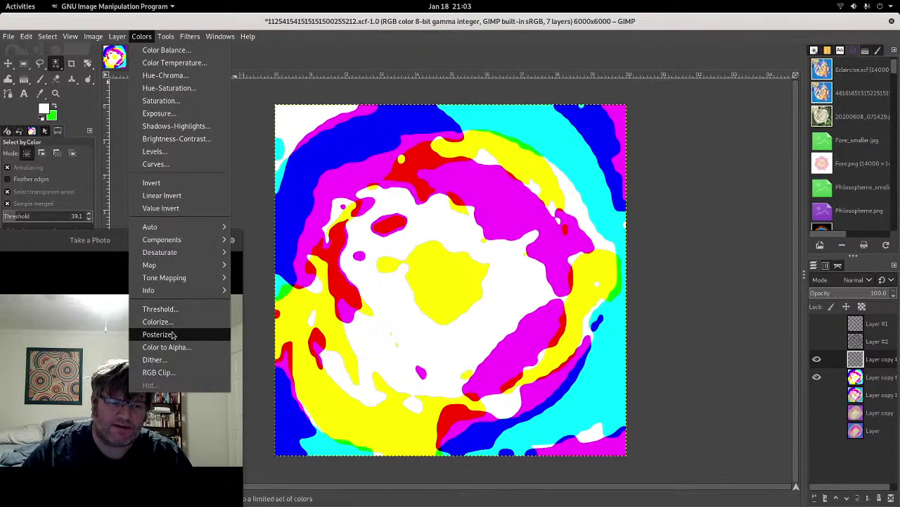
pyautogui.click(162, 321)
pyautogui.click(704, 121)
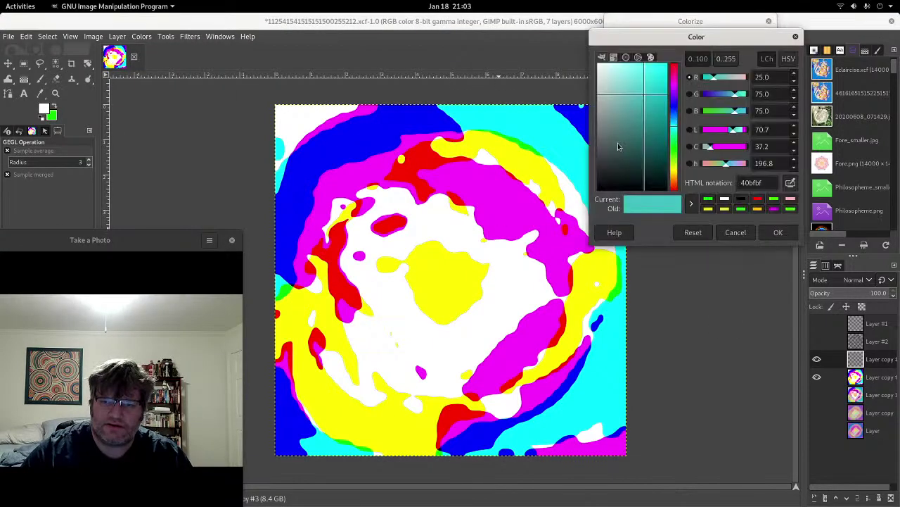
pyautogui.click(693, 233)
pyautogui.click(778, 232)
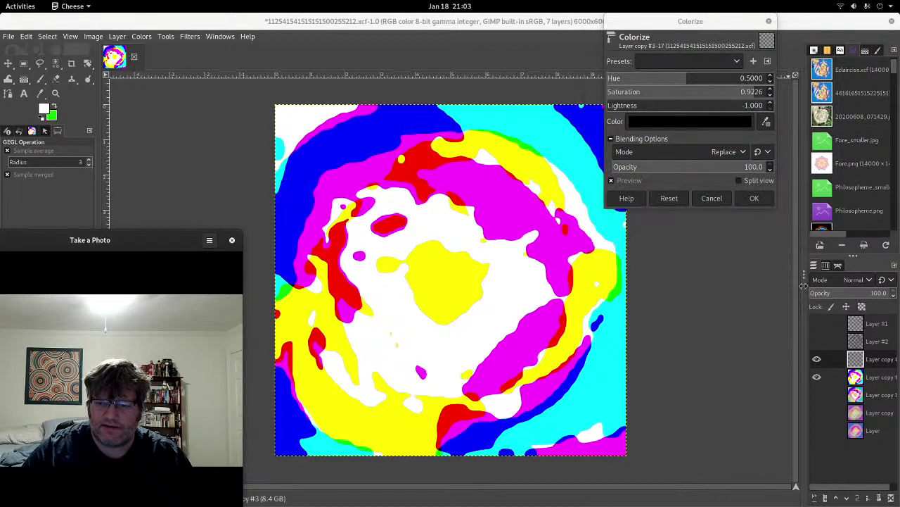
pyautogui.click(754, 198)
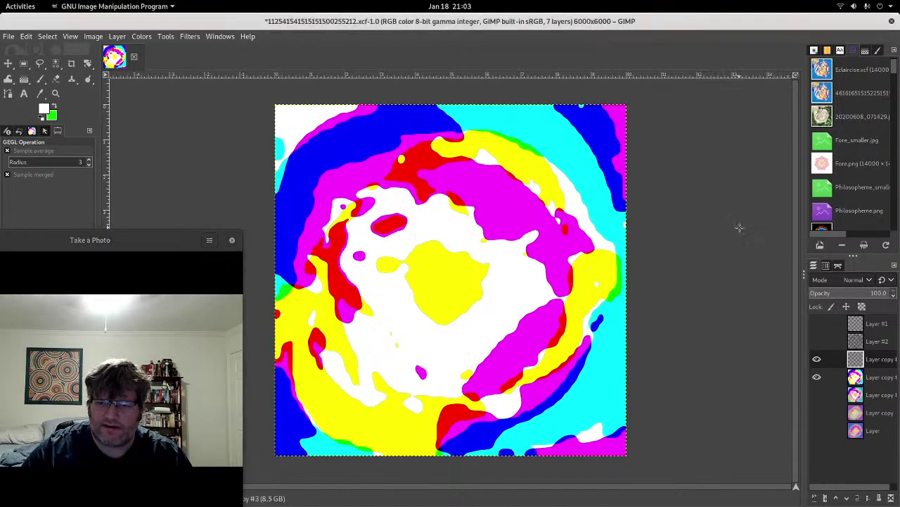
pyautogui.click(854, 378)
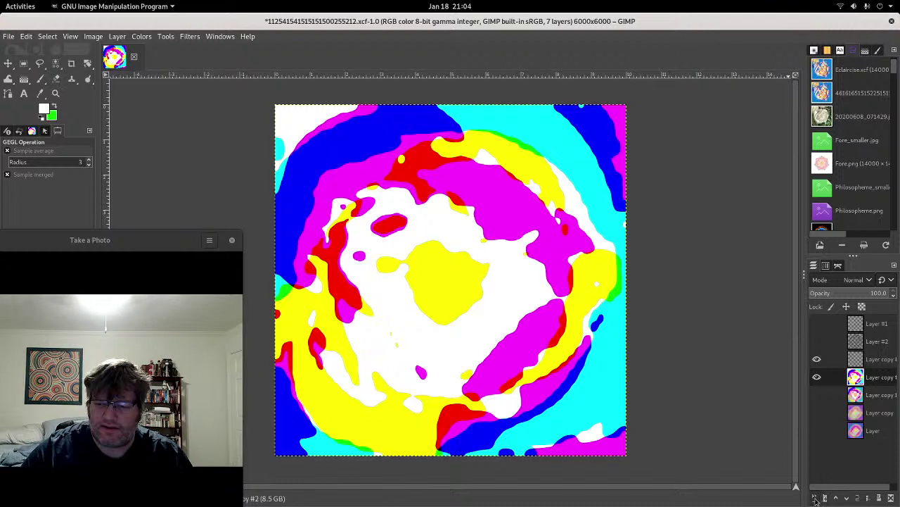
# Step: Add a new layer and fill it with the white foreground colour
pyautogui.click(816, 498)
pyautogui.click(876, 493)
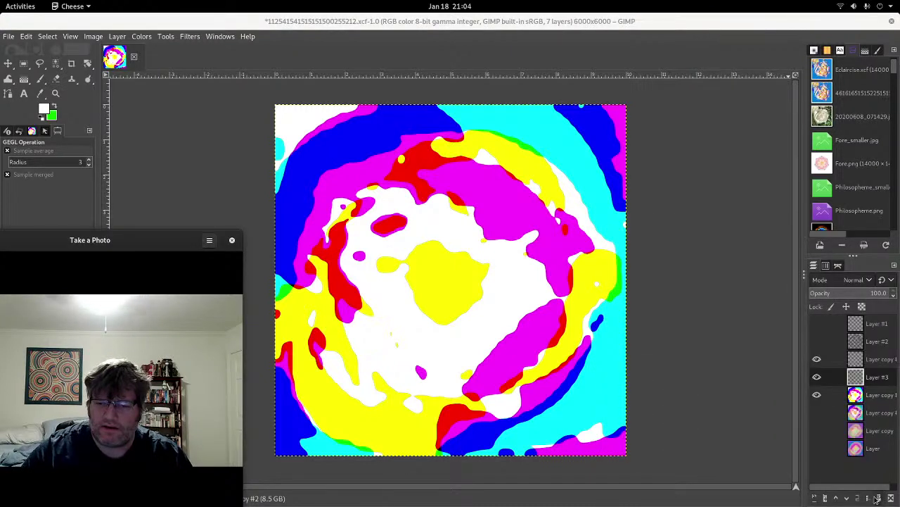
pyautogui.click(25, 36)
pyautogui.click(26, 36)
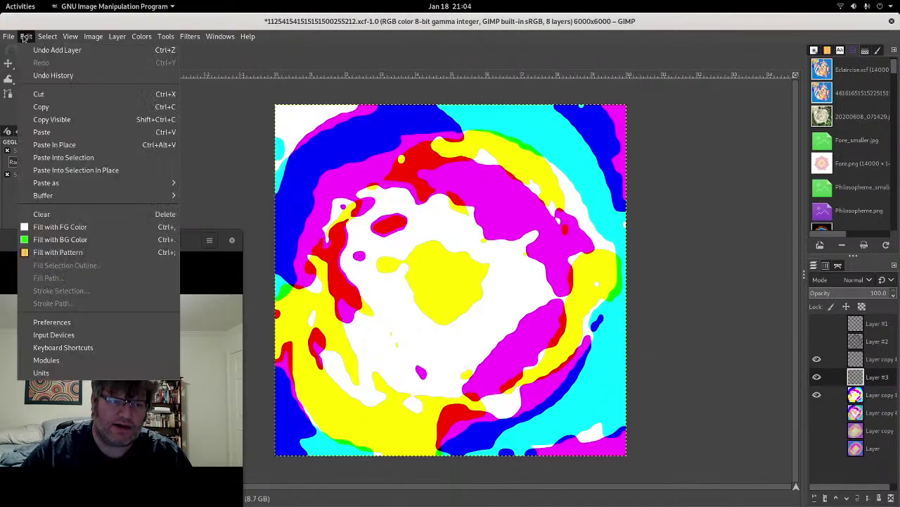
pyautogui.click(59, 227)
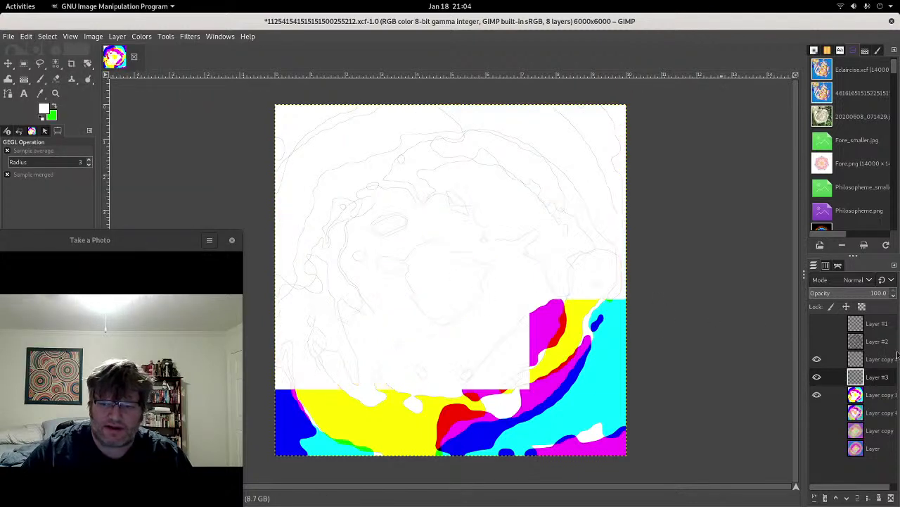
# Step: Merge all visible layers into one layer
pyautogui.rightClick(854, 386)
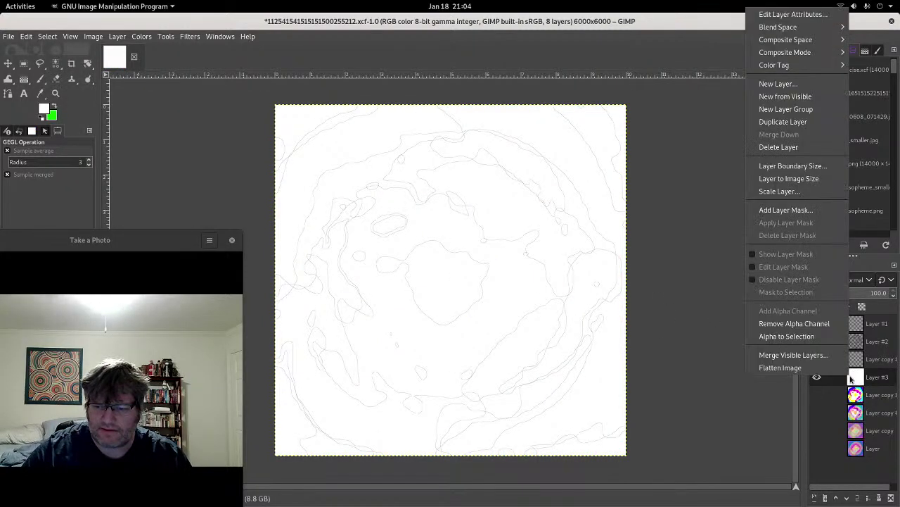
pyautogui.click(793, 352)
pyautogui.click(872, 424)
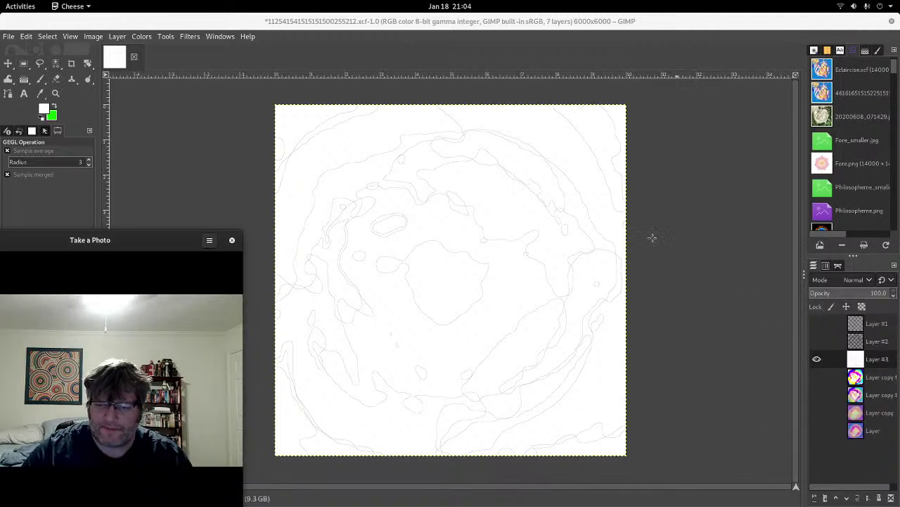
# Step: Invert the merged layer to white lines on black and apply Dilate once
pyautogui.click(142, 36)
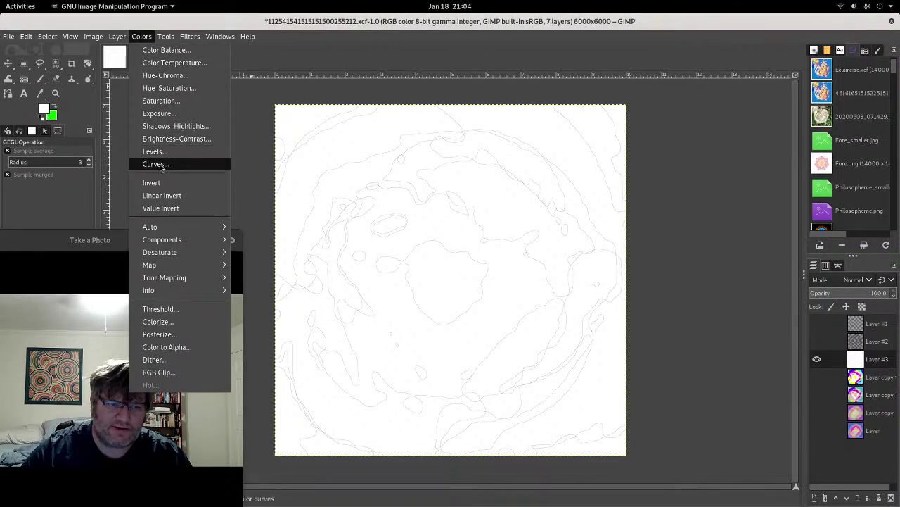
pyautogui.click(160, 183)
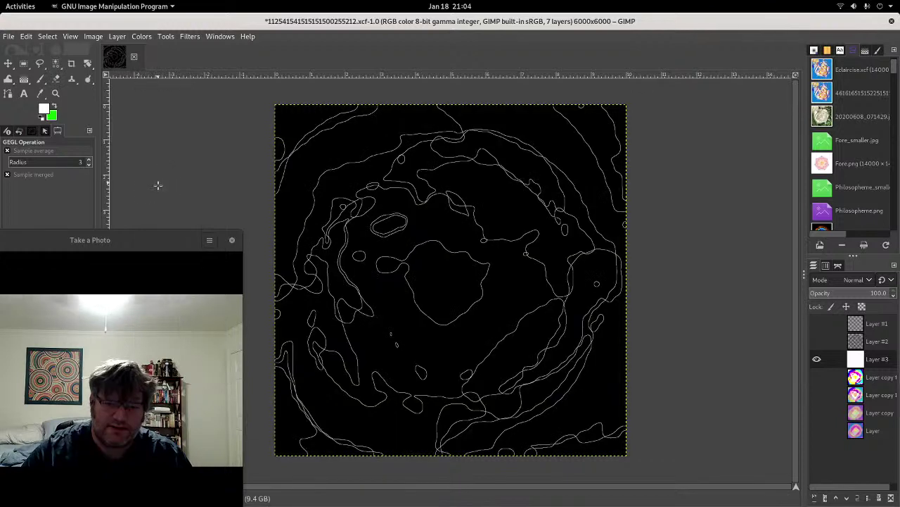
pyautogui.click(188, 36)
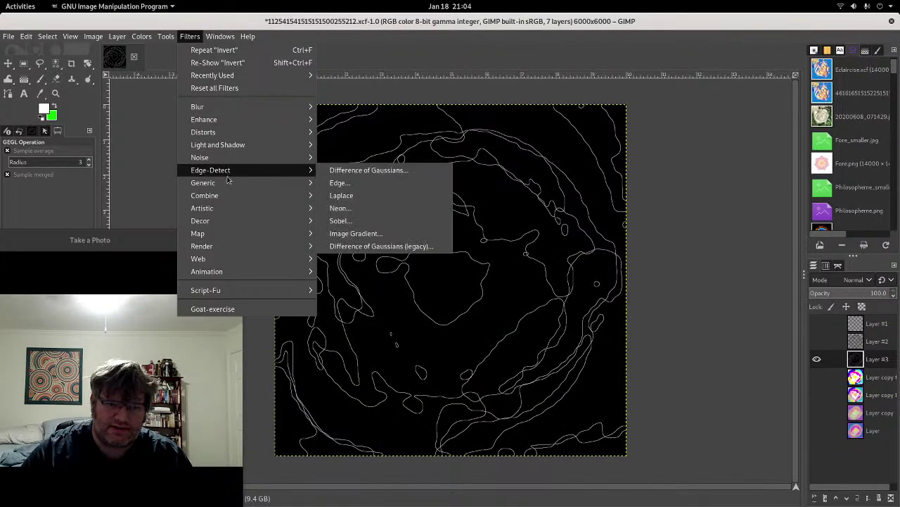
pyautogui.moveTo(203, 182)
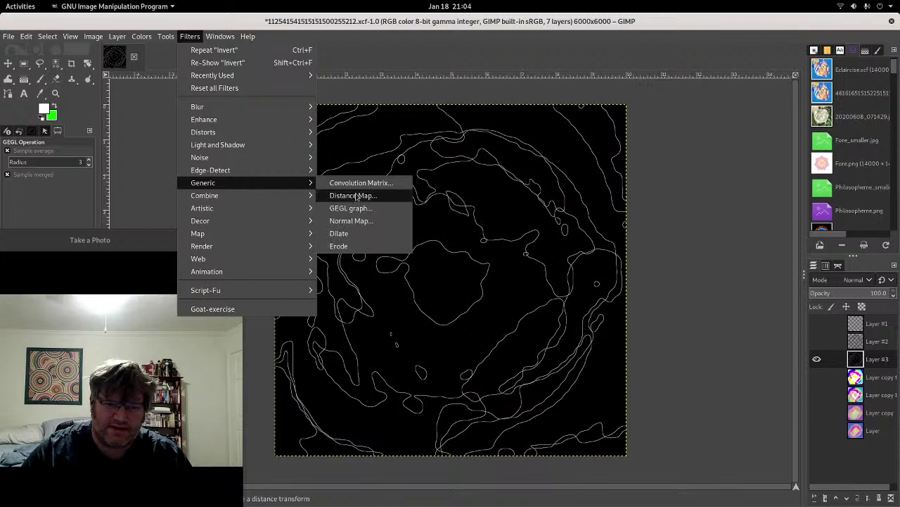
pyautogui.click(356, 235)
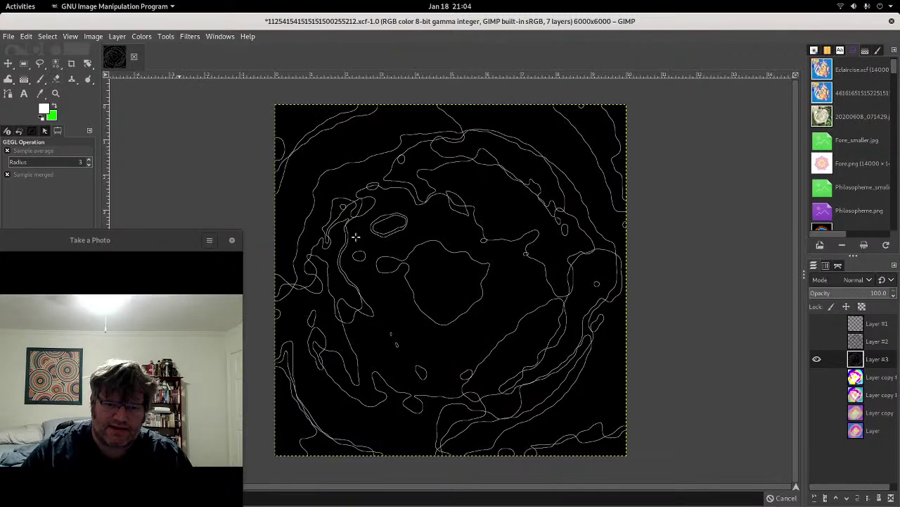
# Step: Repeat Dilate five more times to thicken the white outlines
pyautogui.click(188, 36)
pyautogui.click(188, 47)
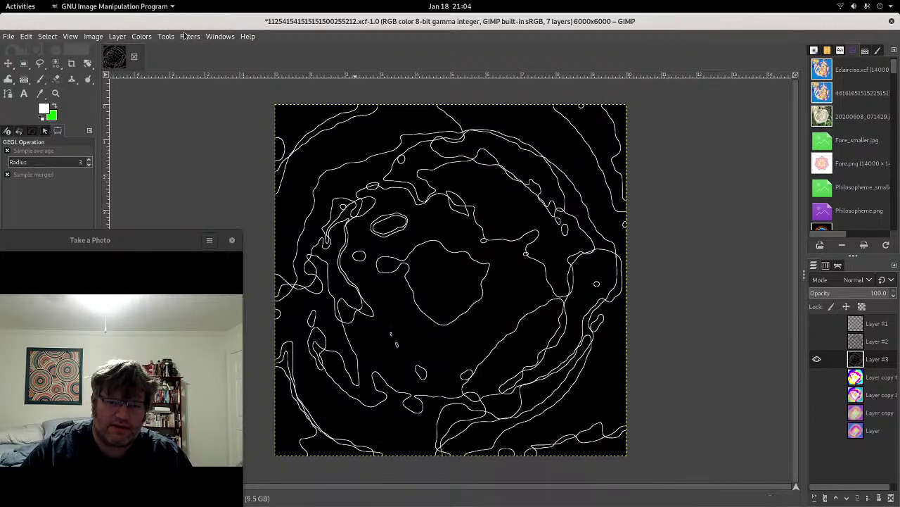
pyautogui.click(187, 36)
pyautogui.click(191, 48)
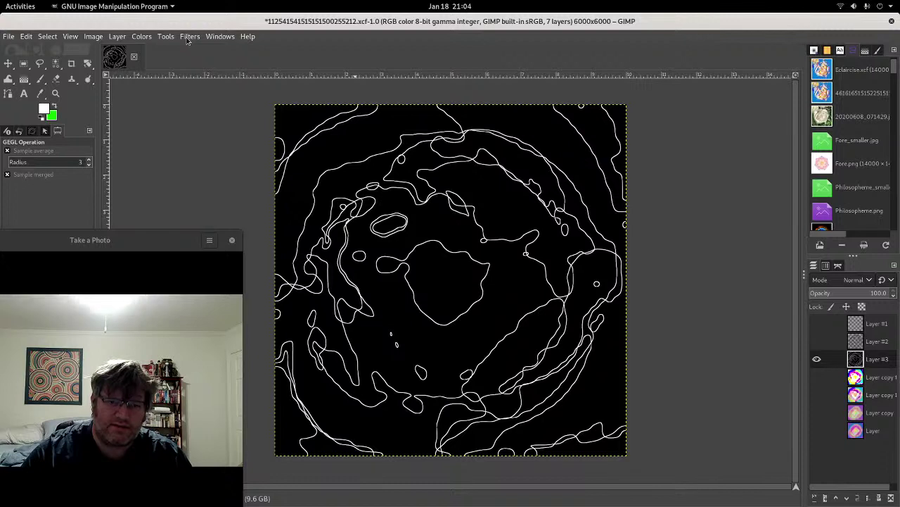
pyautogui.click(187, 37)
pyautogui.click(189, 47)
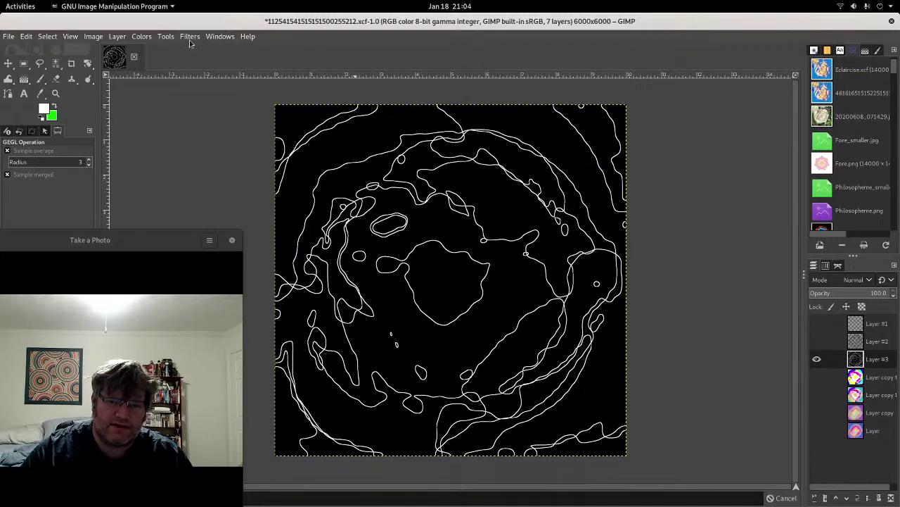
pyautogui.click(190, 39)
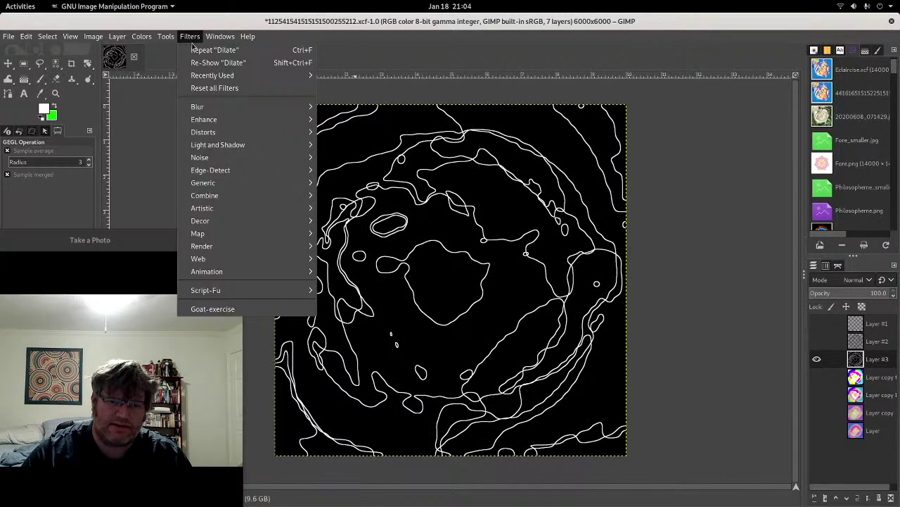
pyautogui.click(193, 48)
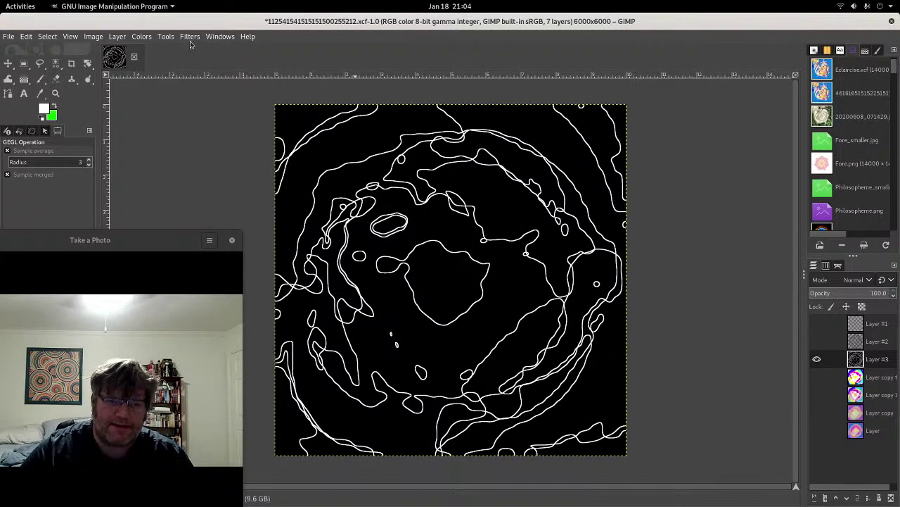
pyautogui.click(190, 39)
pyautogui.click(194, 48)
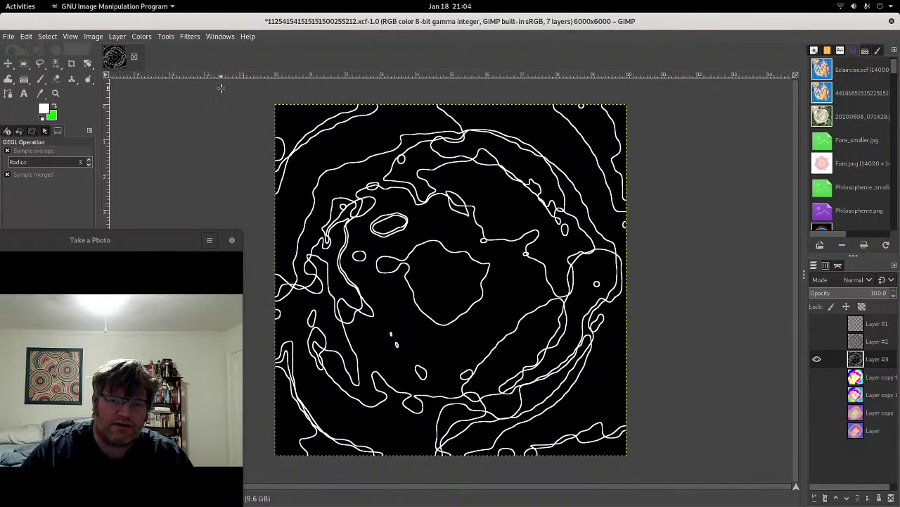
pyautogui.click(140, 37)
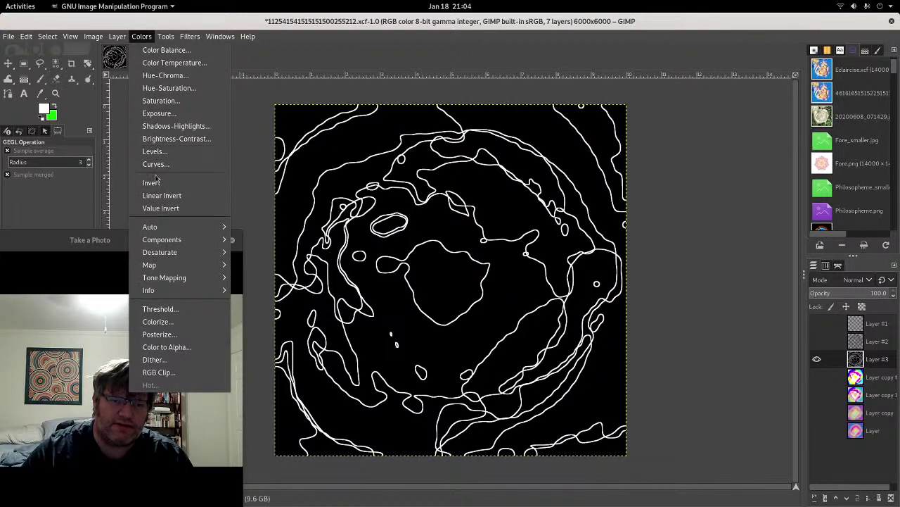
# Step: Invert back to black lines, then select and delete the white areas, leaving transparency
pyautogui.click(153, 177)
pyautogui.click(47, 36)
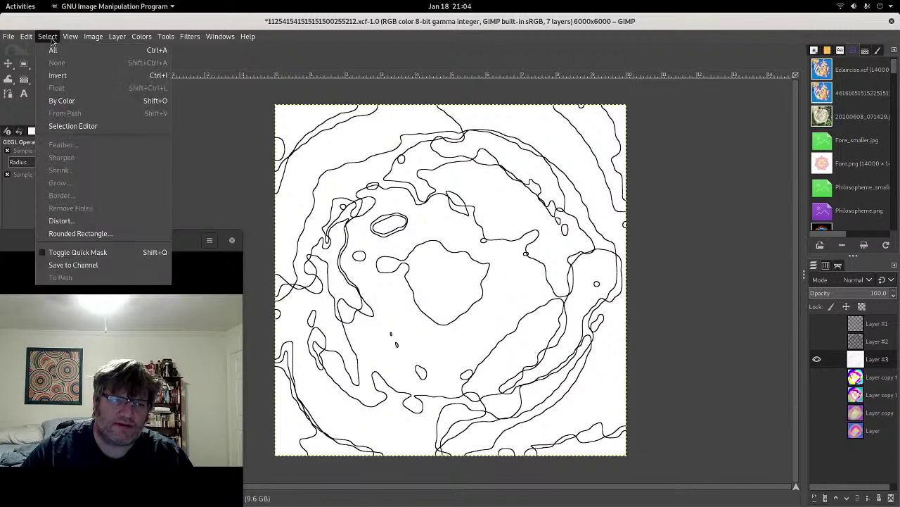
pyautogui.click(70, 100)
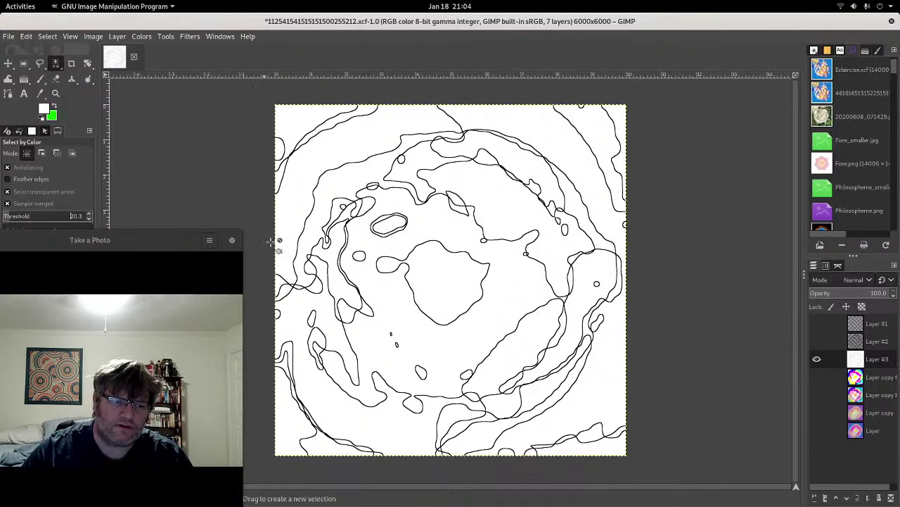
pyautogui.click(406, 316)
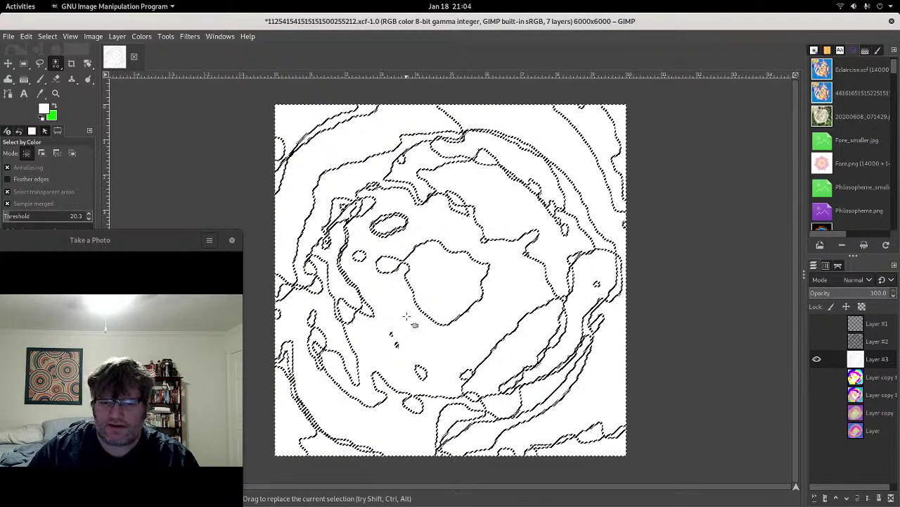
pyautogui.press('Delete')
pyautogui.click(47, 36)
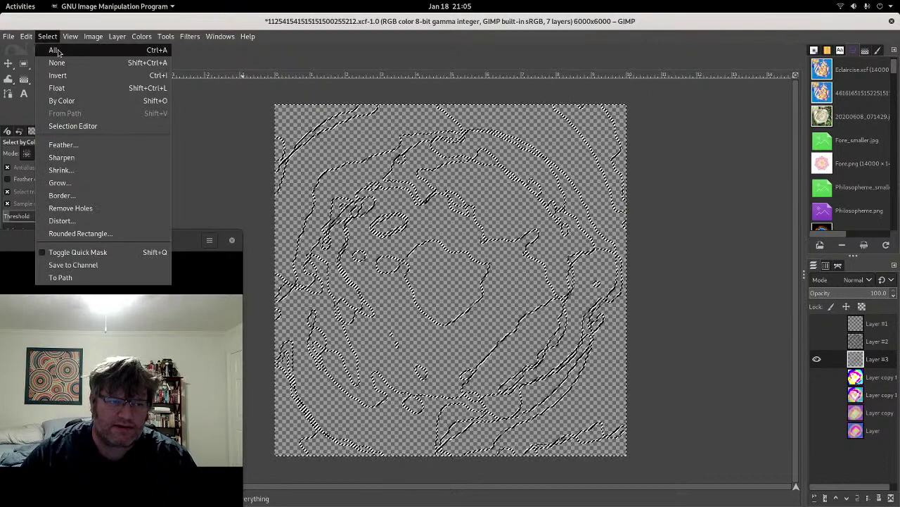
pyautogui.click(57, 62)
pyautogui.click(142, 36)
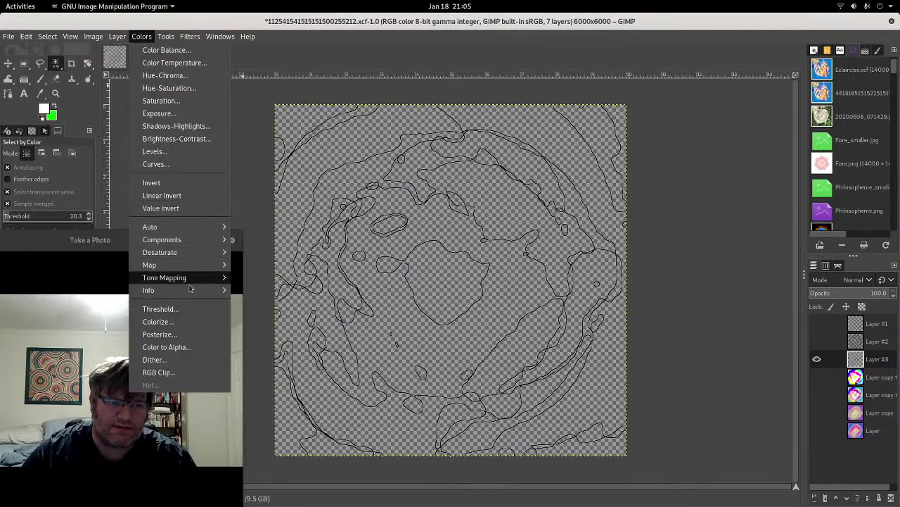
# Step: Colorize the outlines pure black and show the colourful layer beneath
pyautogui.click(184, 322)
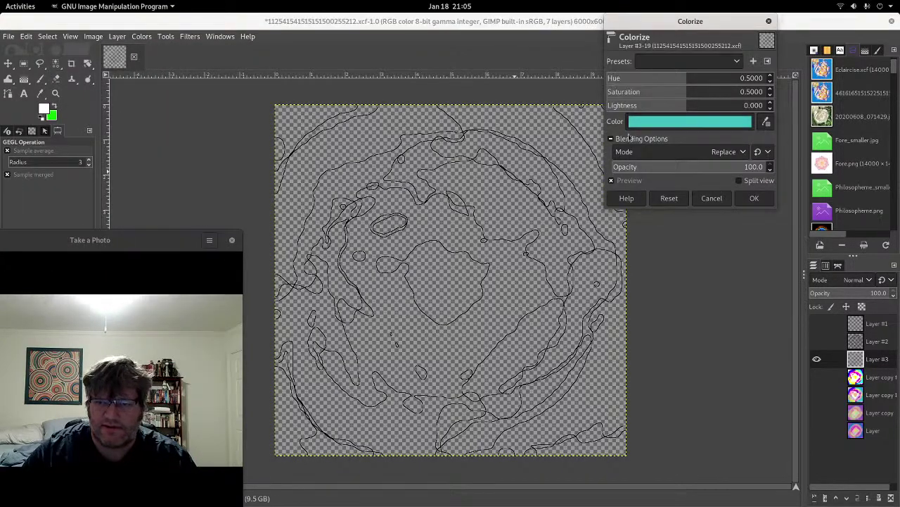
pyautogui.click(630, 126)
pyautogui.click(577, 175)
pyautogui.click(737, 224)
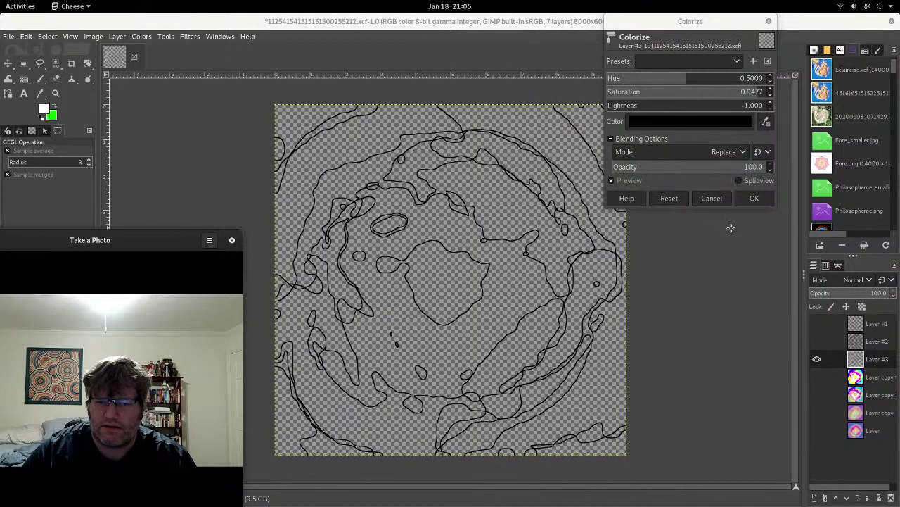
pyautogui.click(754, 201)
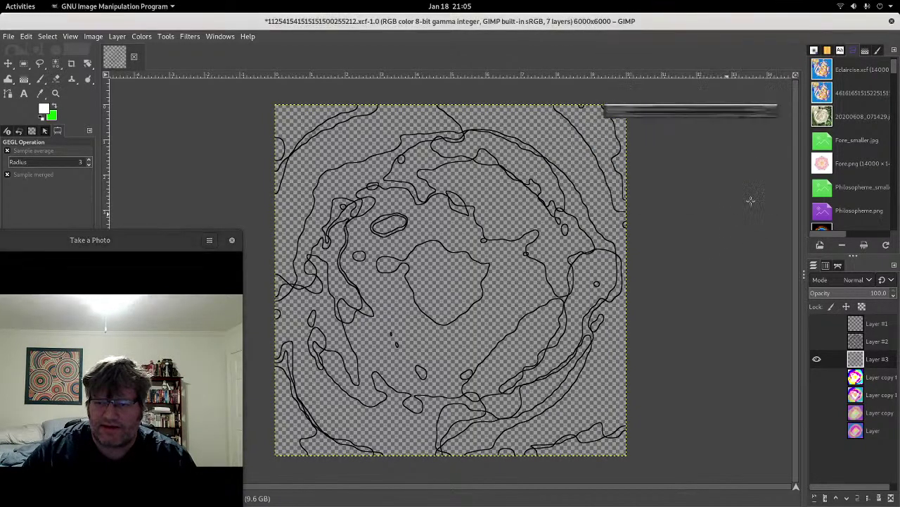
pyautogui.click(816, 378)
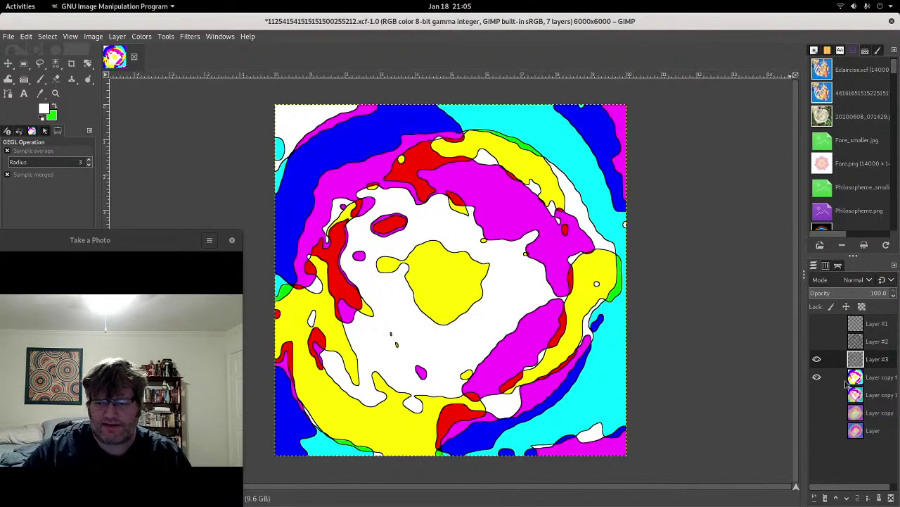
# Step: Duplicate the colourful layer, rotate the copy 90° clockwise, and set its opacity to 53.5
pyautogui.rightClick(847, 383)
pyautogui.click(802, 141)
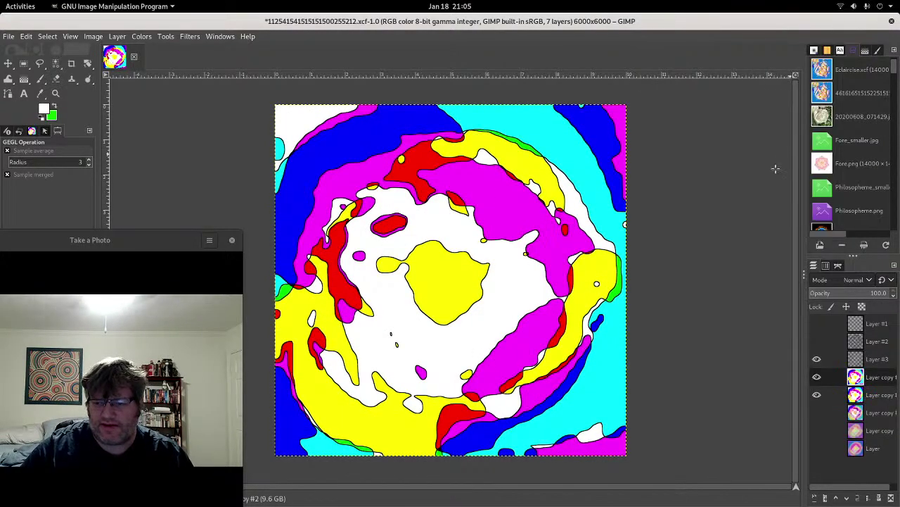
pyautogui.click(117, 36)
pyautogui.moveTo(136, 170)
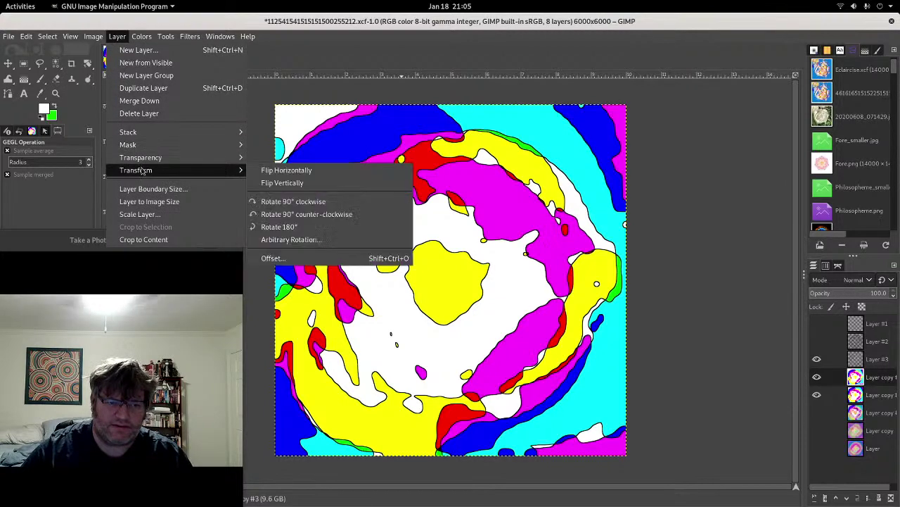
pyautogui.click(284, 202)
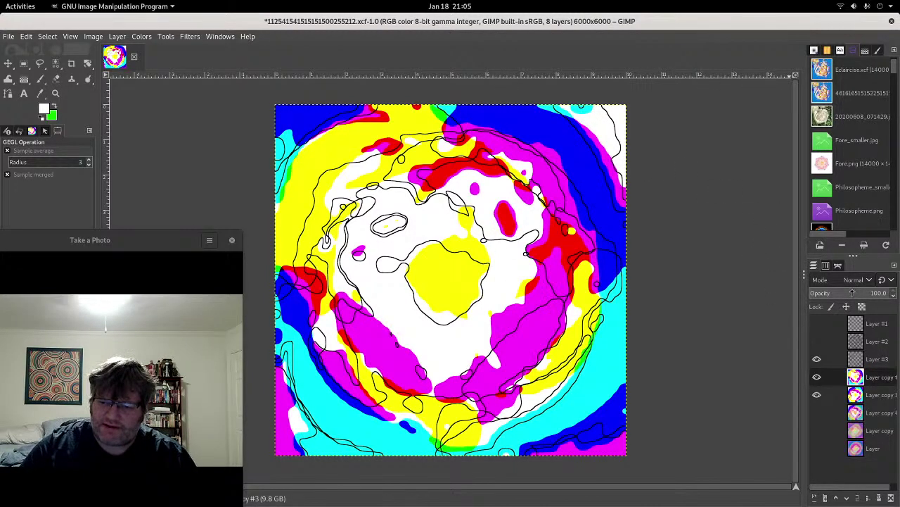
pyautogui.click(852, 293)
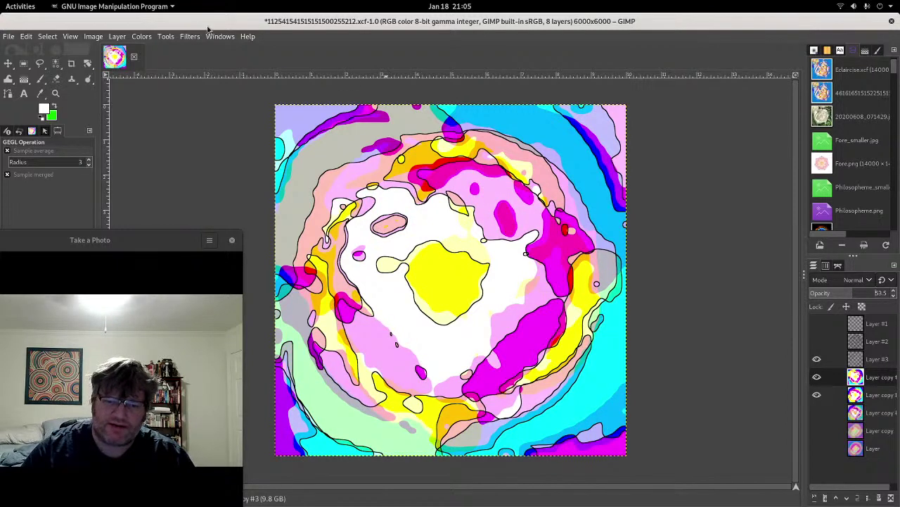
pyautogui.click(141, 36)
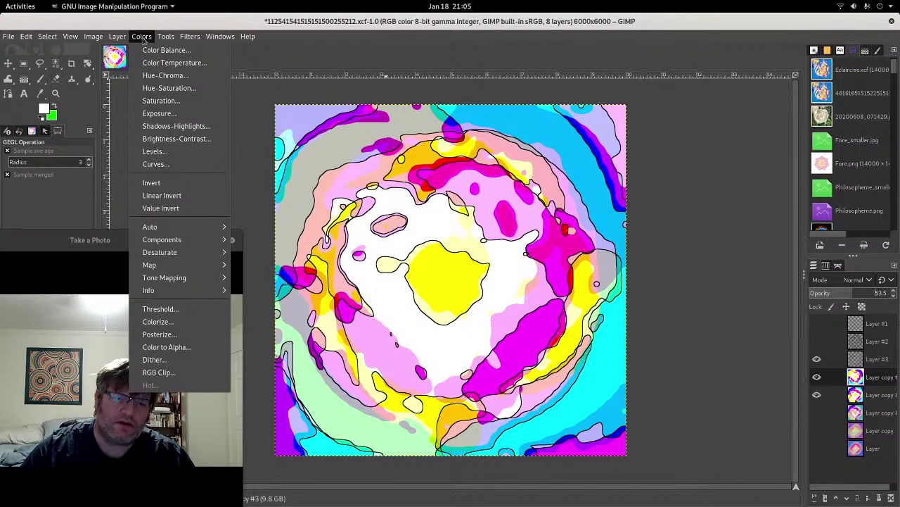
# Step: Shift the rotated layer's hue to -49.4 with Hue-Saturation
pyautogui.click(167, 88)
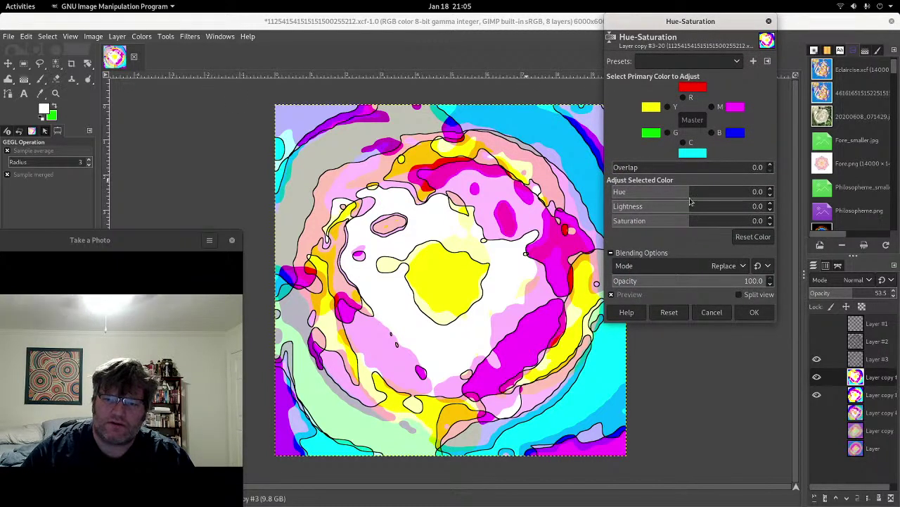
pyautogui.click(724, 196)
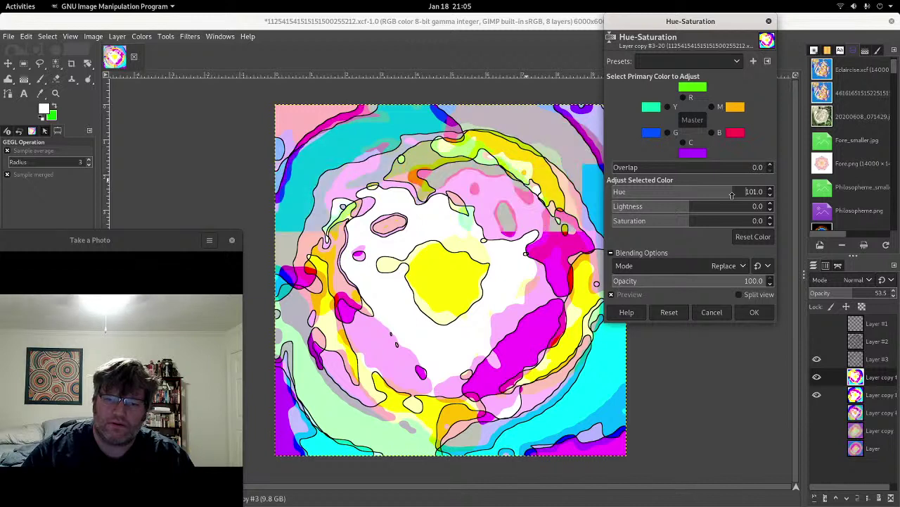
pyautogui.click(668, 191)
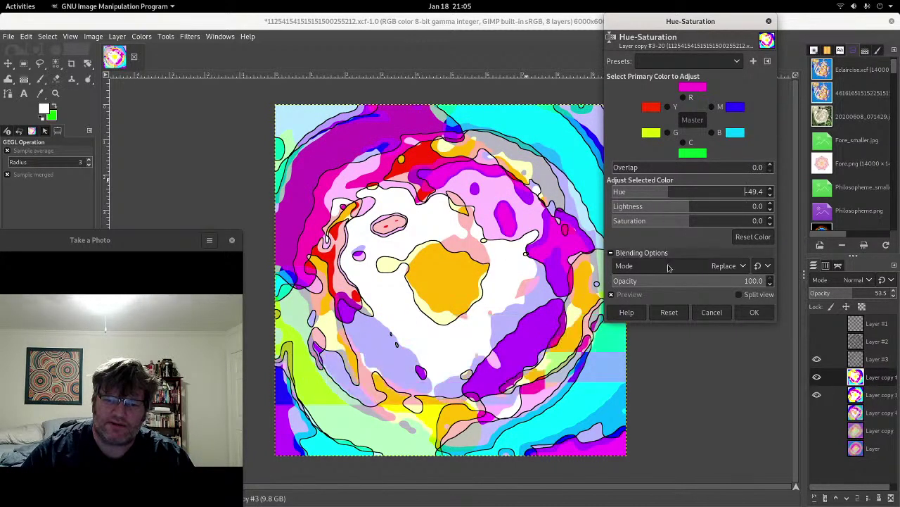
pyautogui.click(754, 313)
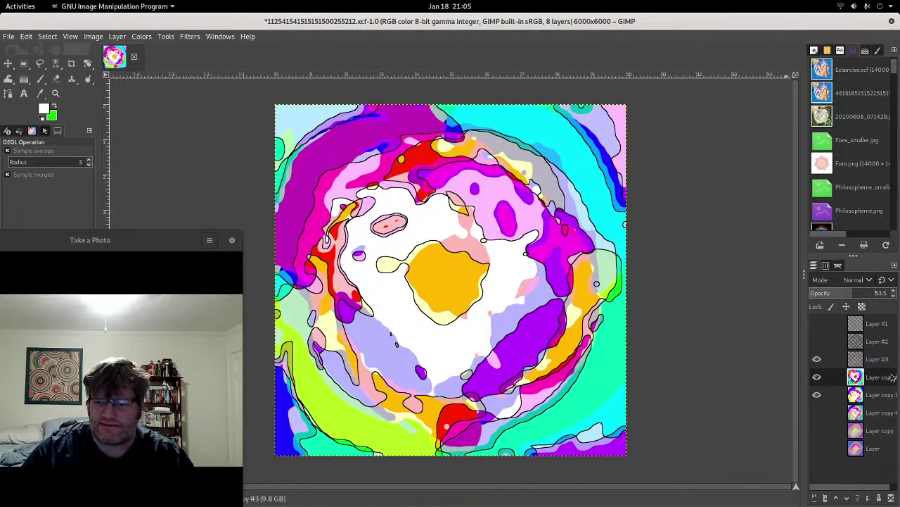
# Step: Merge the visible layers into one and duplicate the merged layer
pyautogui.rightClick(872, 398)
pyautogui.click(823, 375)
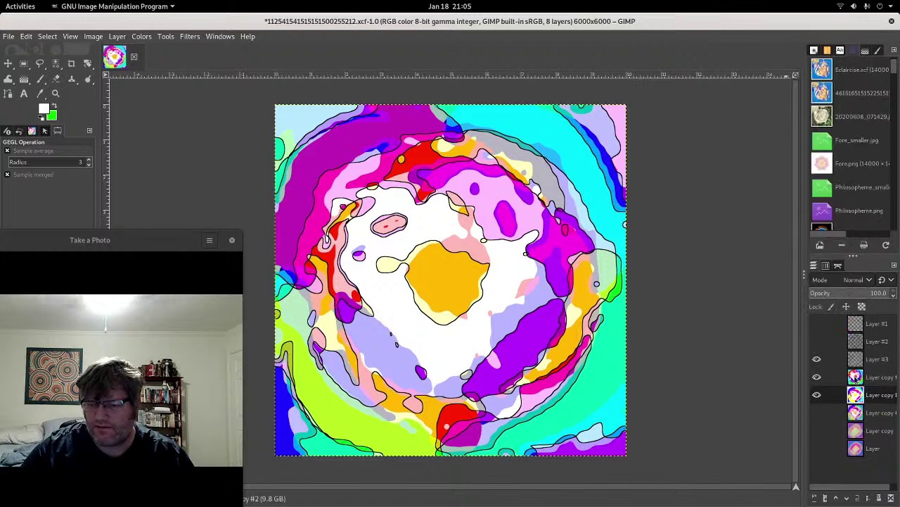
pyautogui.click(881, 446)
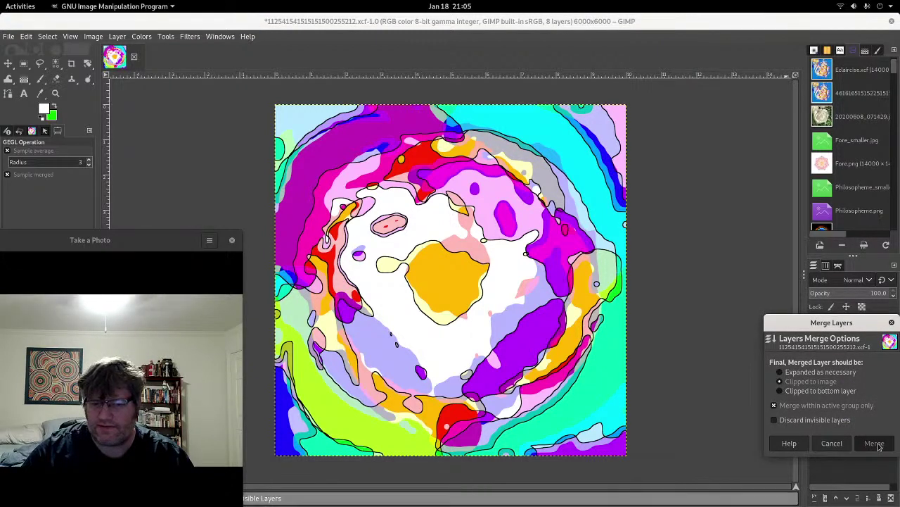
pyautogui.rightClick(876, 362)
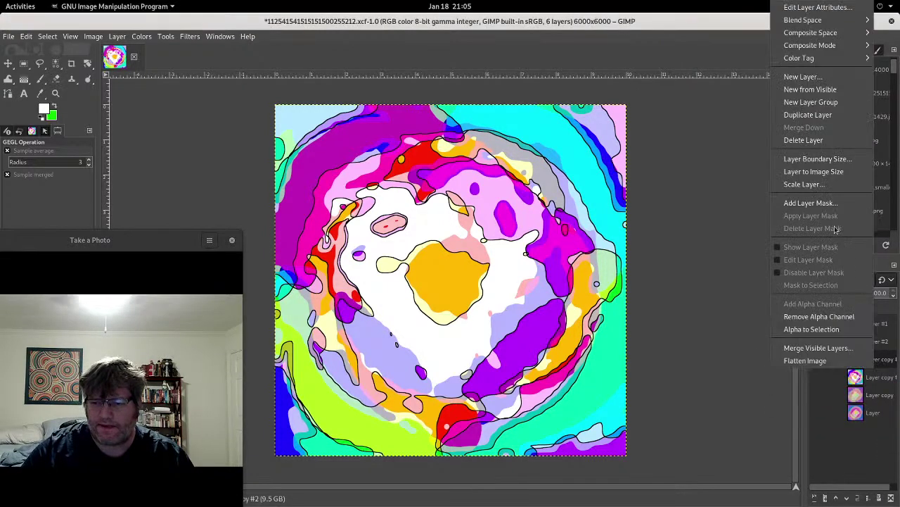
pyautogui.click(809, 117)
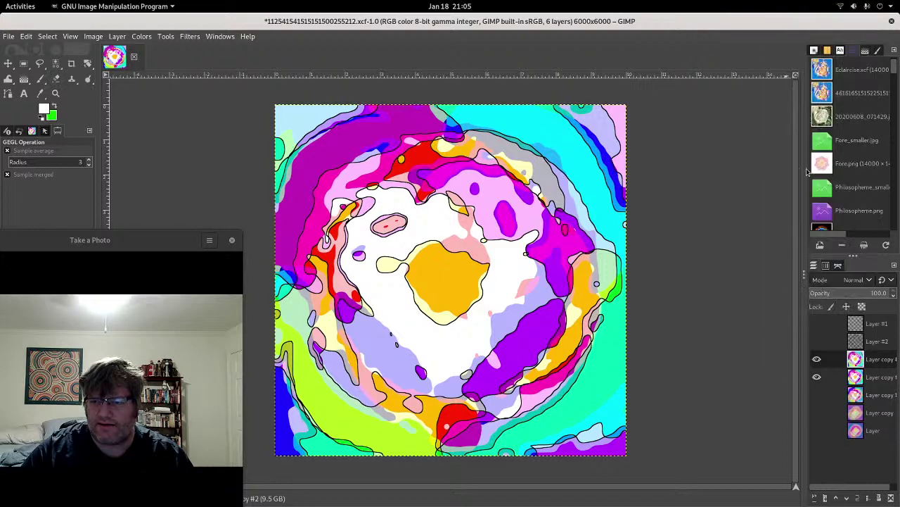
# Step: Hide the lower merged copy, move the other to the top, and save 112541541515151500255212.xcf
pyautogui.click(817, 378)
pyautogui.moveTo(853, 358); pyautogui.dragTo(853, 321)
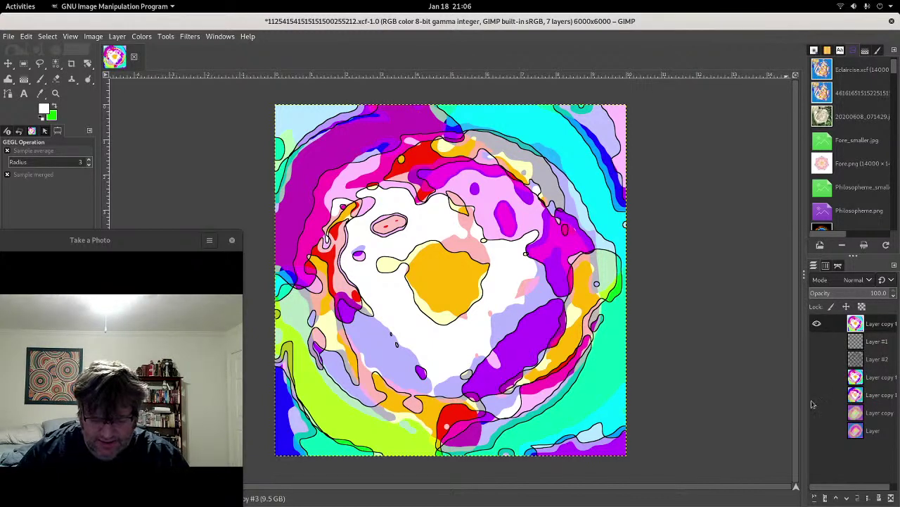
pyautogui.hotkey('ctrl', 's')
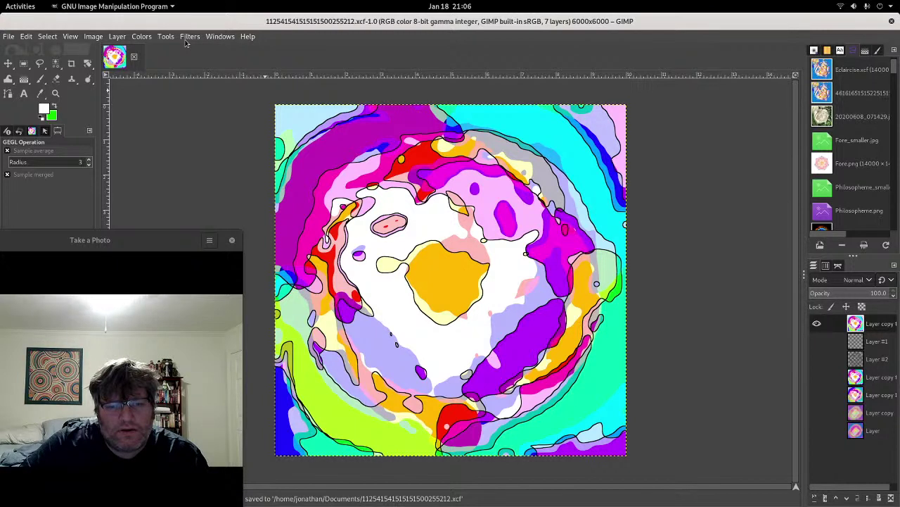
pyautogui.click(189, 36)
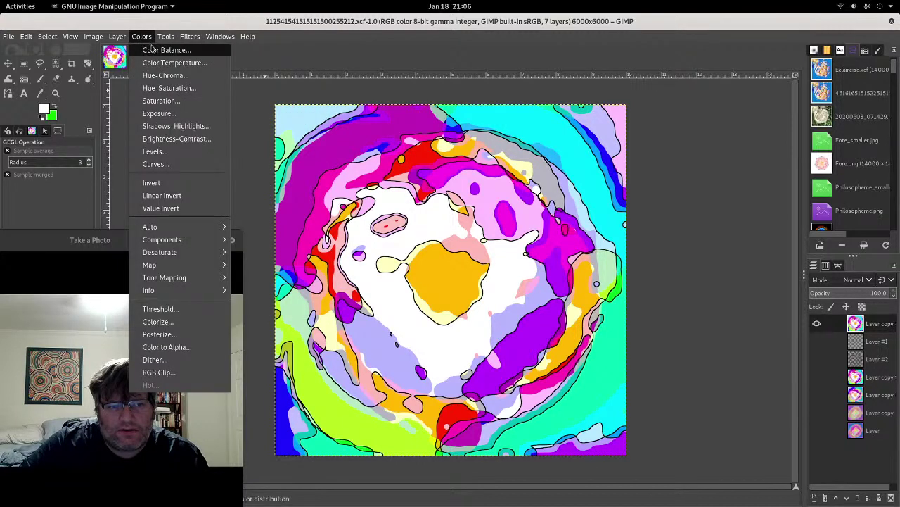
# Step: Experiment with Exposure black levels, applying 0.100 and then a darker 0.054
pyautogui.click(159, 113)
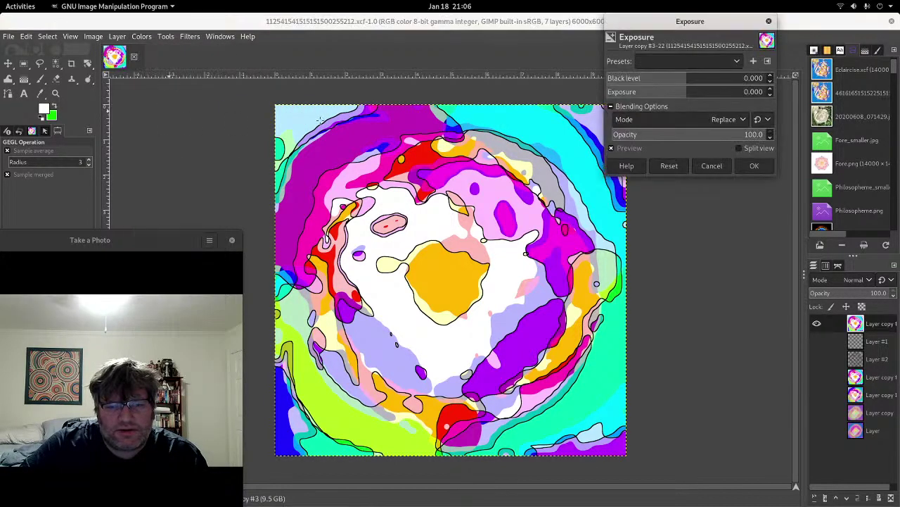
pyautogui.moveTo(685, 78); pyautogui.dragTo(770, 79)
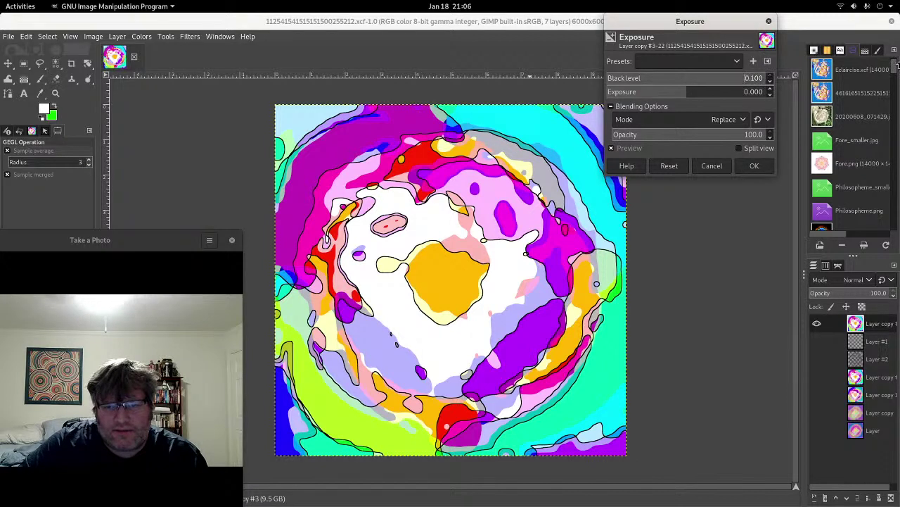
pyautogui.click(754, 165)
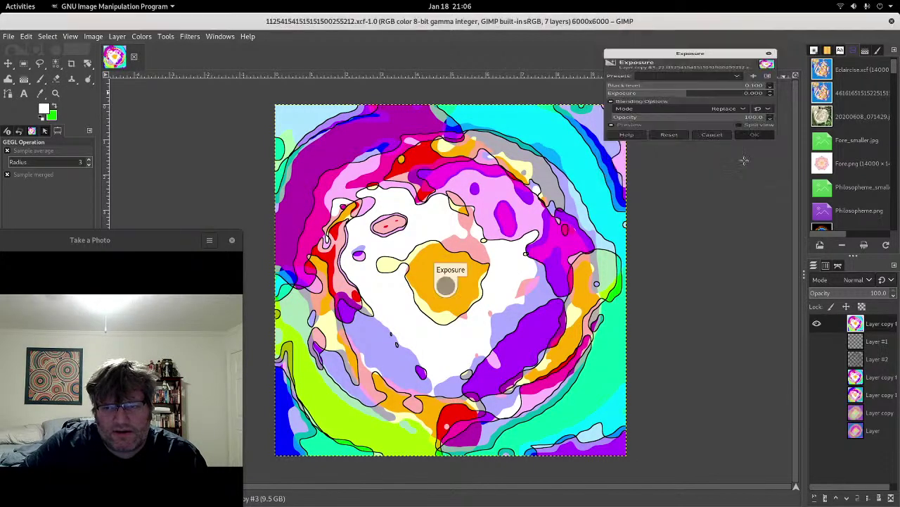
pyautogui.click(142, 36)
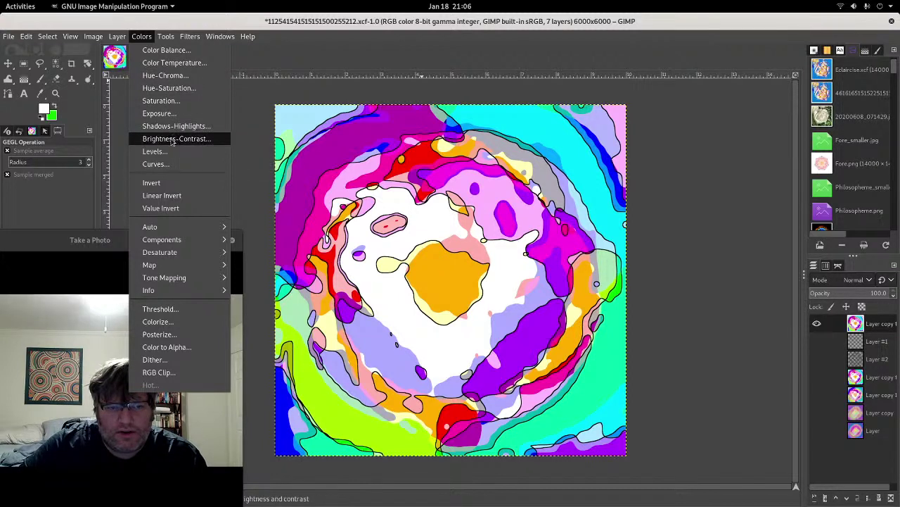
pyautogui.click(159, 113)
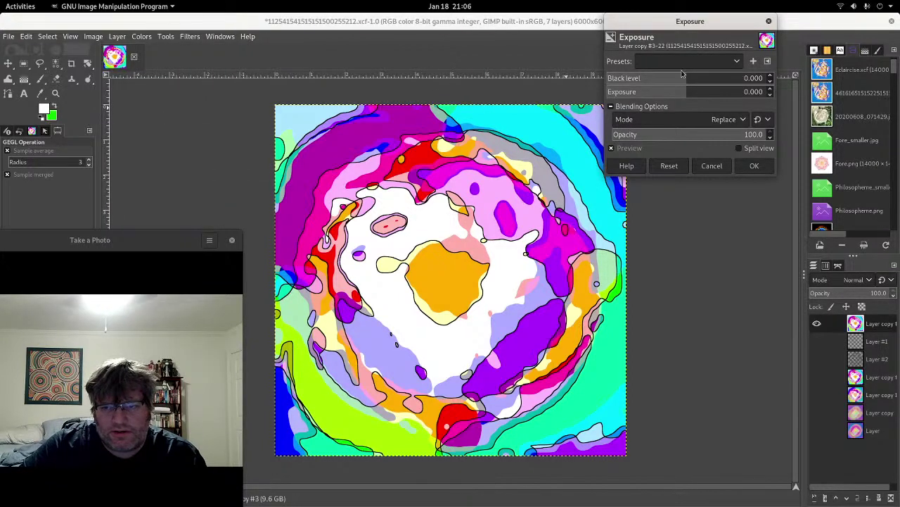
pyautogui.click(687, 78)
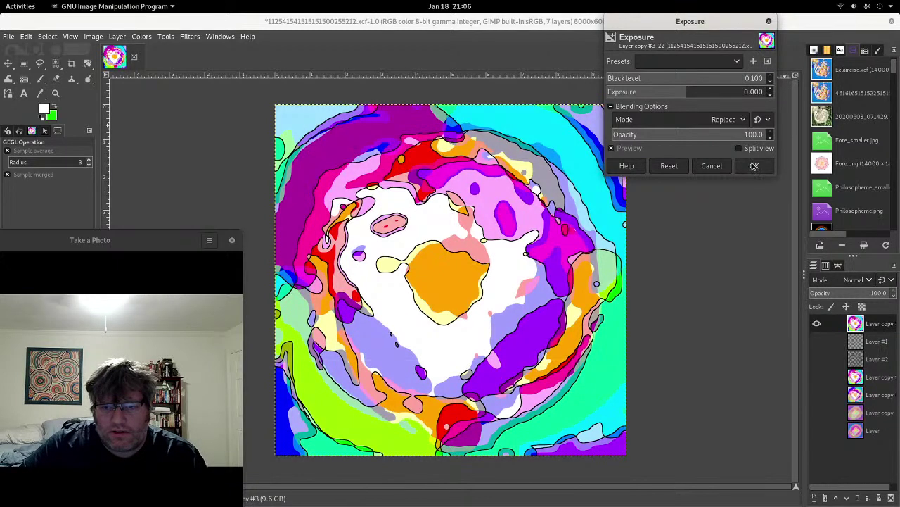
pyautogui.press('Escape')
pyautogui.click(142, 36)
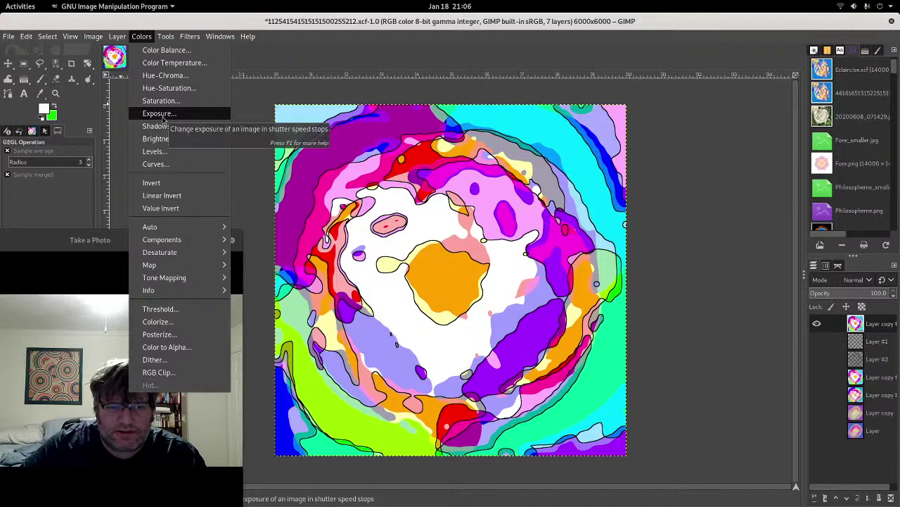
pyautogui.click(164, 114)
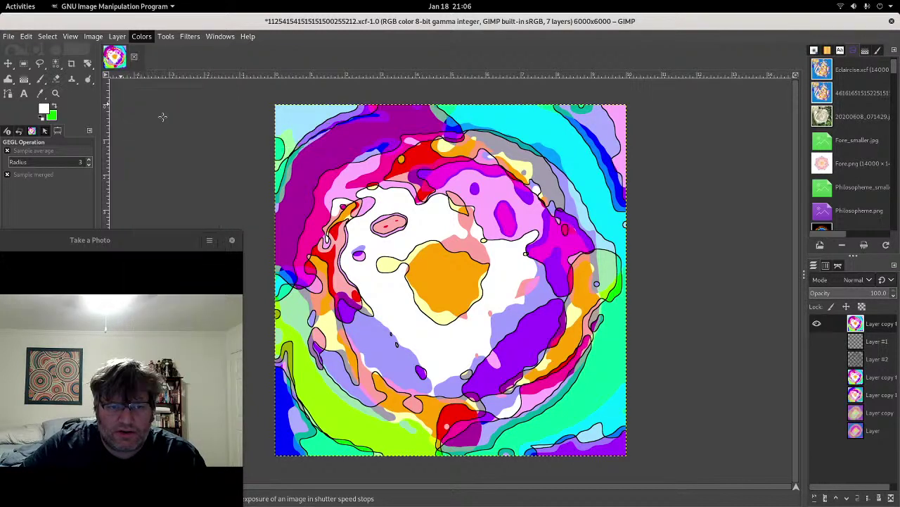
pyautogui.moveTo(687, 79); pyautogui.dragTo(859, 57)
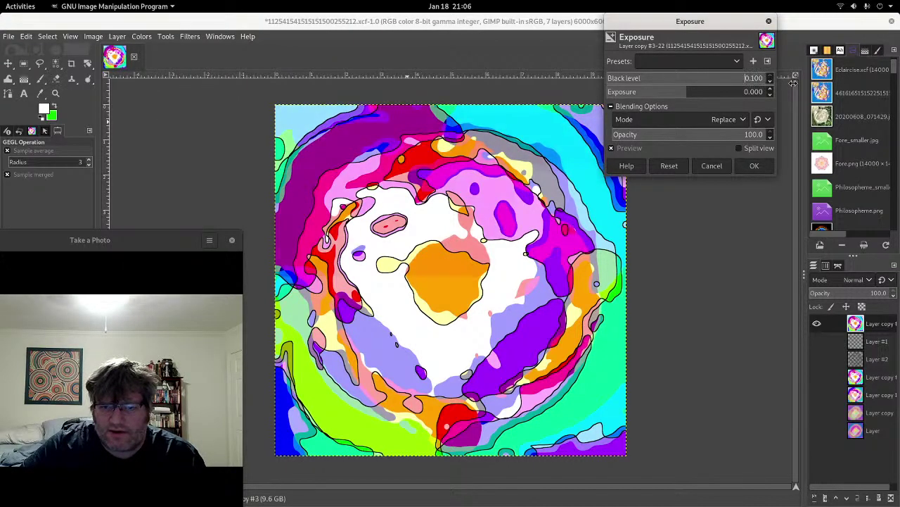
pyautogui.click(755, 166)
# Step: Apply Exposure with black level 0.100 and exposure 0.471, cancelling a further attempt
pyautogui.click(142, 36)
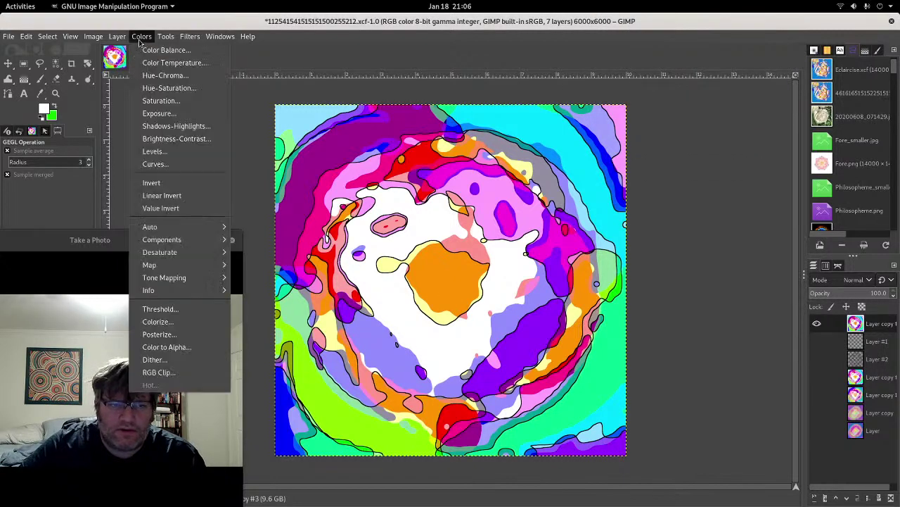
pyautogui.click(163, 114)
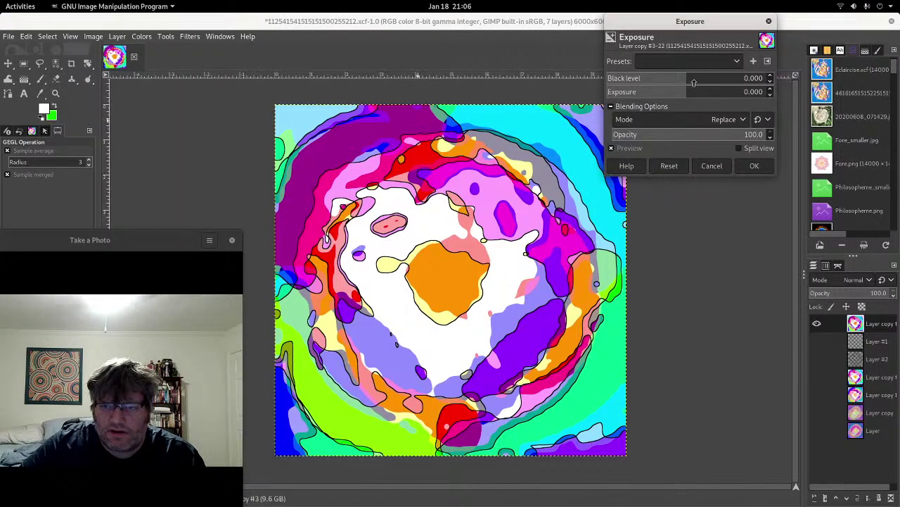
pyautogui.moveTo(689, 79); pyautogui.dragTo(745, 117)
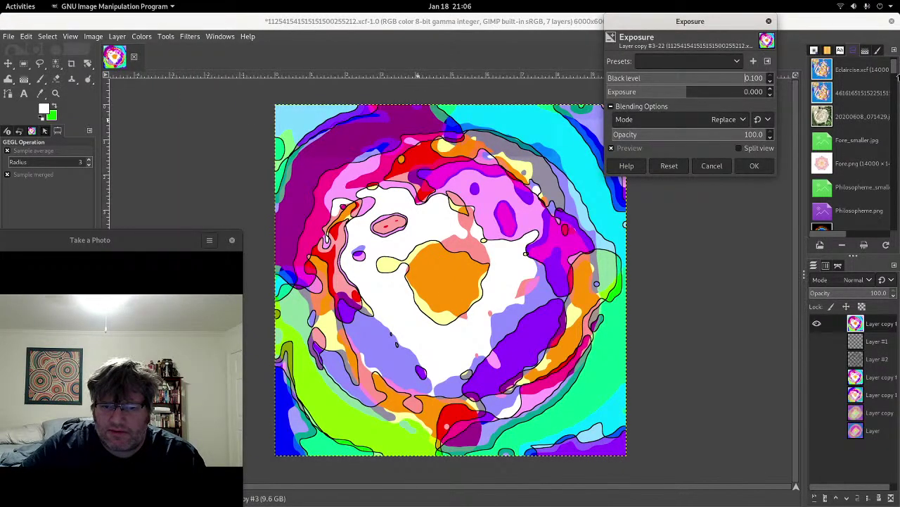
pyautogui.click(690, 93)
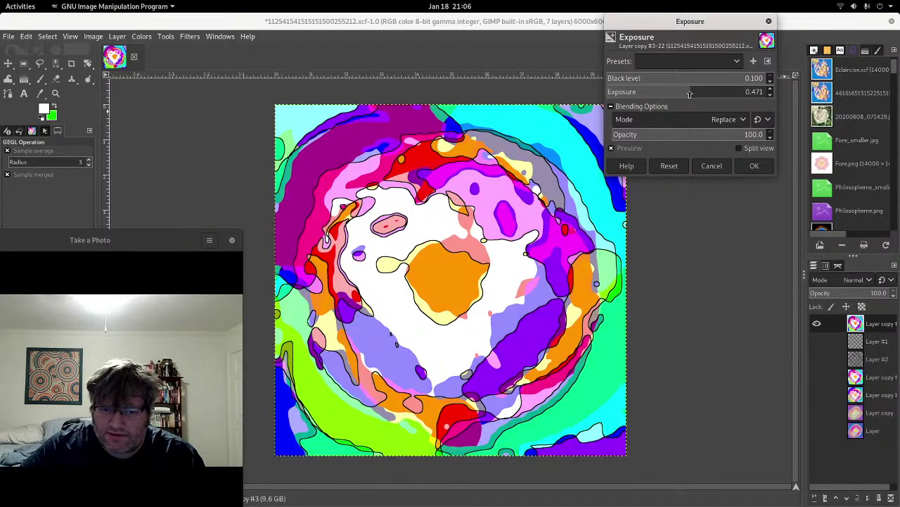
pyautogui.click(752, 166)
pyautogui.click(141, 35)
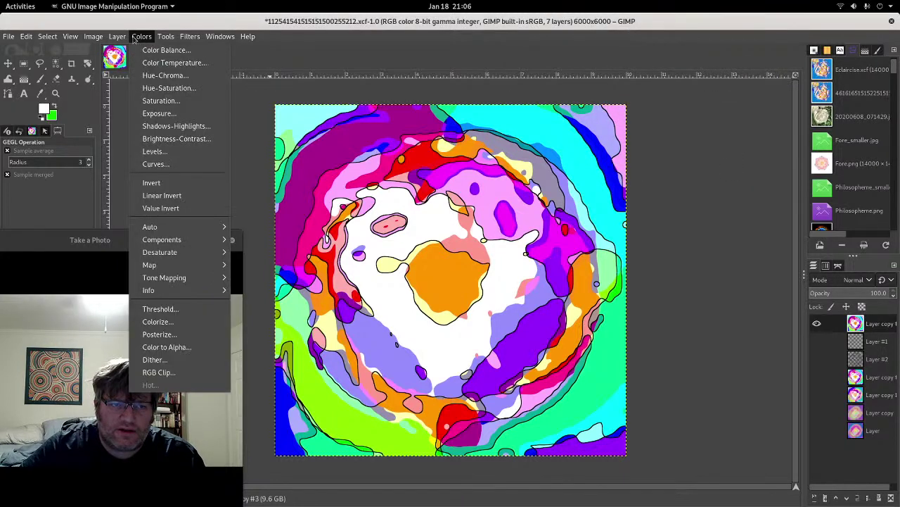
pyautogui.click(159, 113)
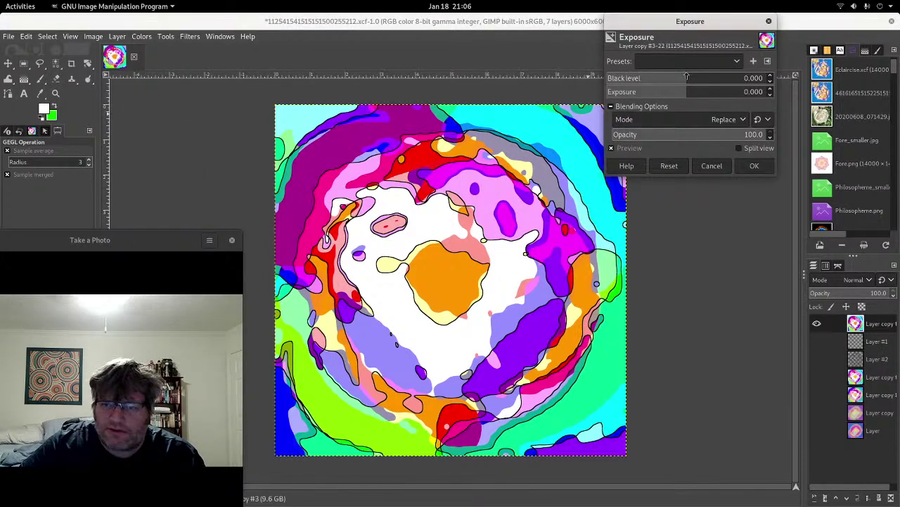
pyautogui.moveTo(687, 77); pyautogui.dragTo(745, 77)
pyautogui.click(712, 165)
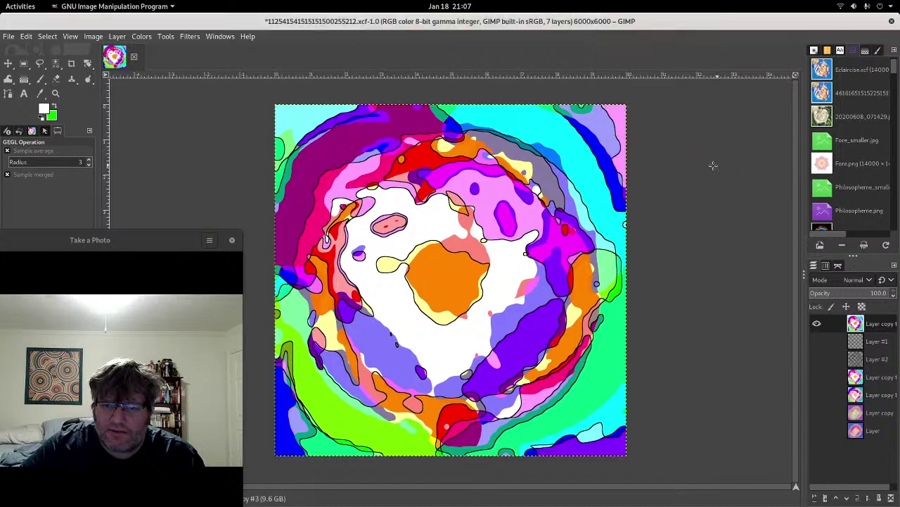
pyautogui.click(141, 37)
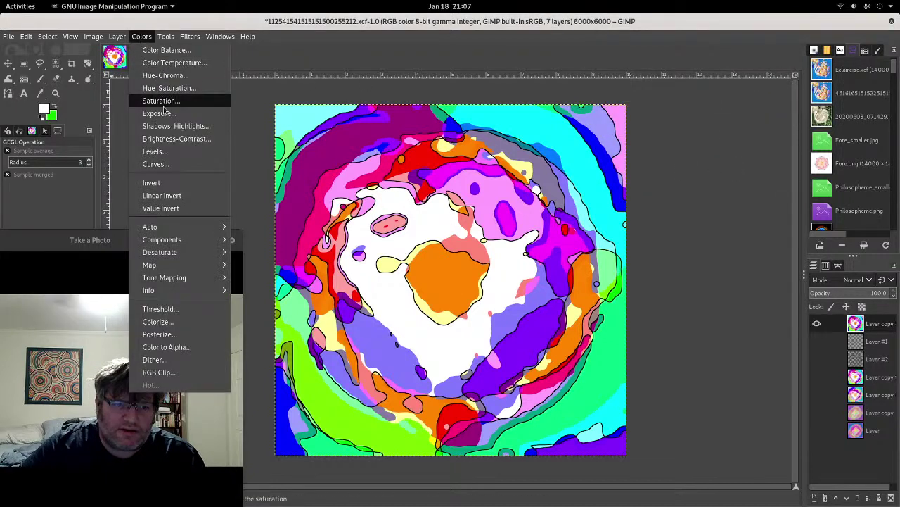
# Step: Apply Levels to the top flower copy with input black 56, gamma 1.35 and white 241
pyautogui.click(156, 148)
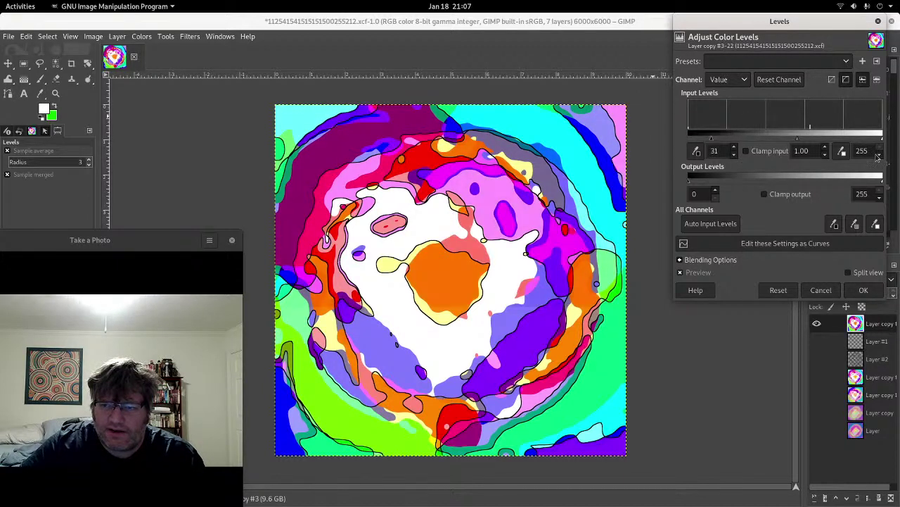
pyautogui.moveTo(796, 139)
pyautogui.mouseDown()
pyautogui.moveTo(824, 141)
pyautogui.moveTo(786, 140)
pyautogui.mouseUp()
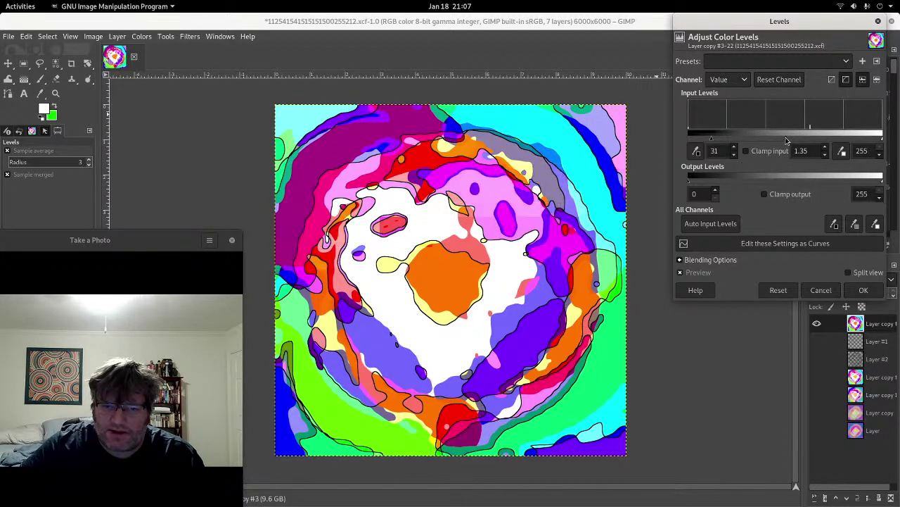
pyautogui.moveTo(787, 141); pyautogui.dragTo(778, 141)
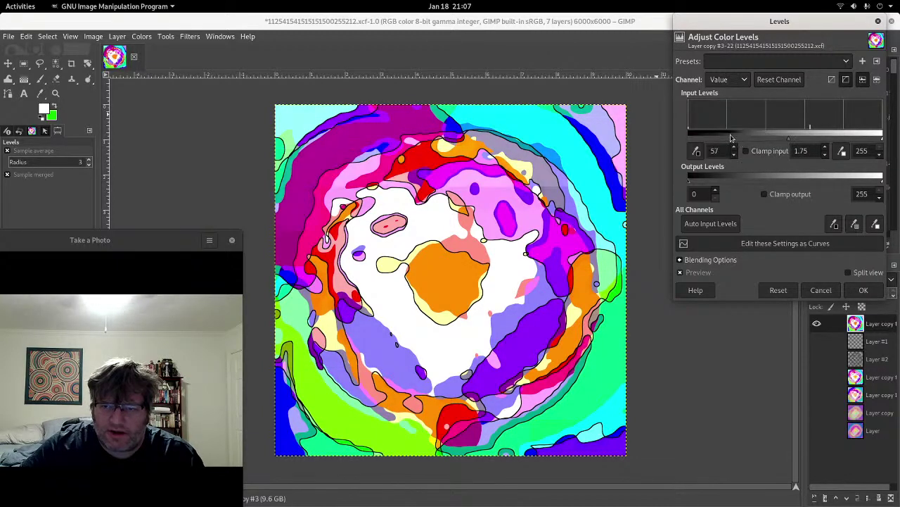
pyautogui.moveTo(712, 137); pyautogui.dragTo(731, 138)
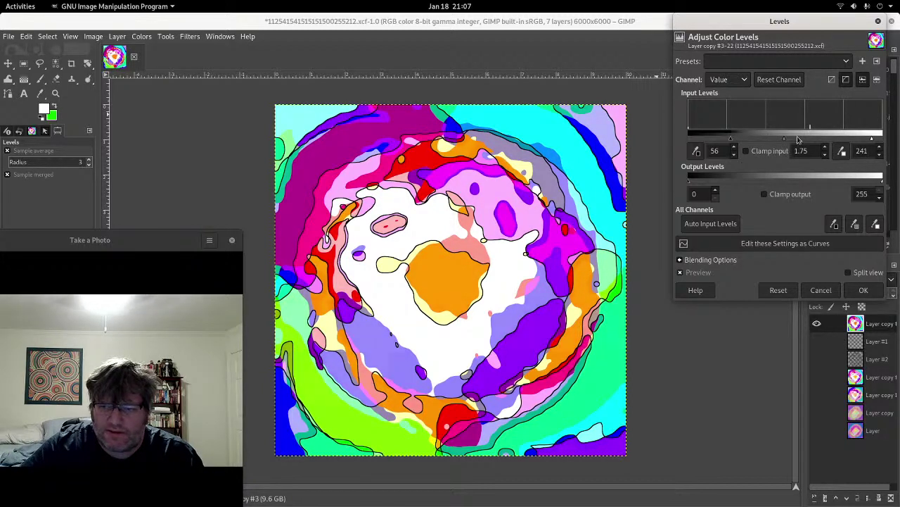
pyautogui.moveTo(784, 138); pyautogui.dragTo(793, 142)
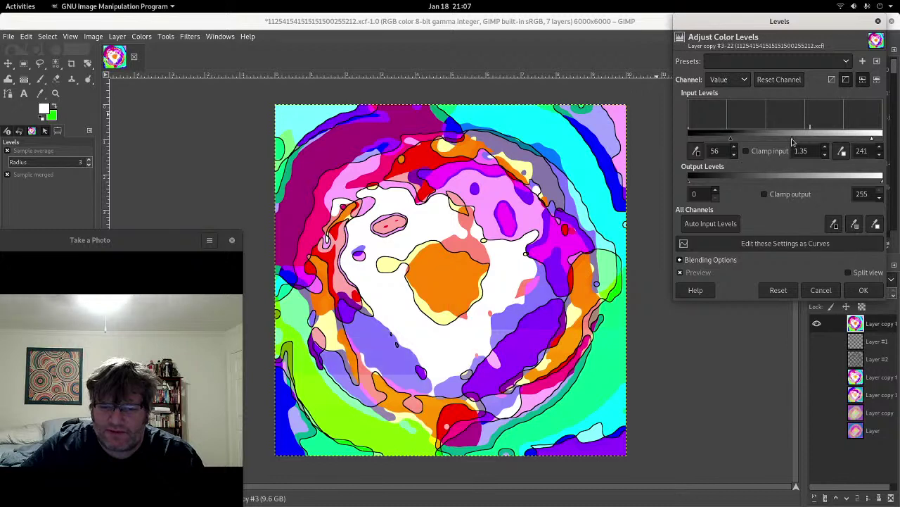
pyautogui.click(864, 290)
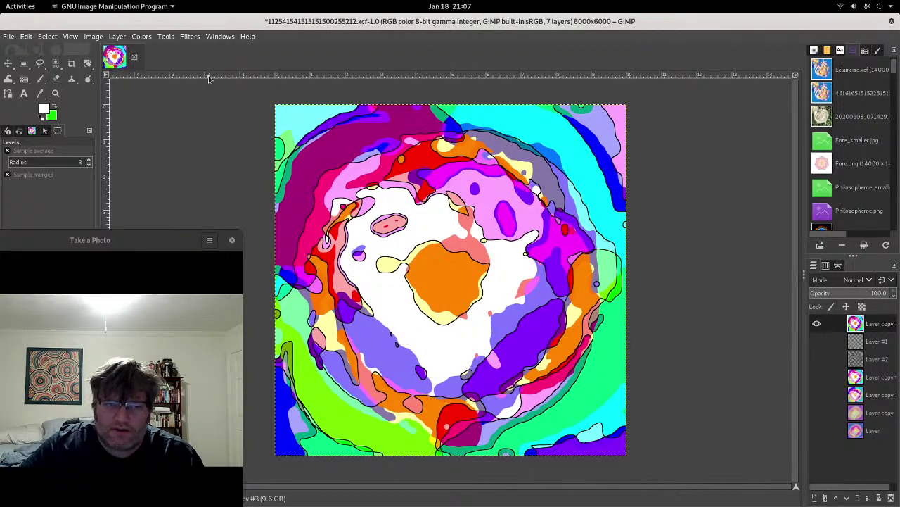
pyautogui.click(143, 37)
# Step: In Hue-Saturation, shift the reds toward orange with hue 22
pyautogui.click(162, 88)
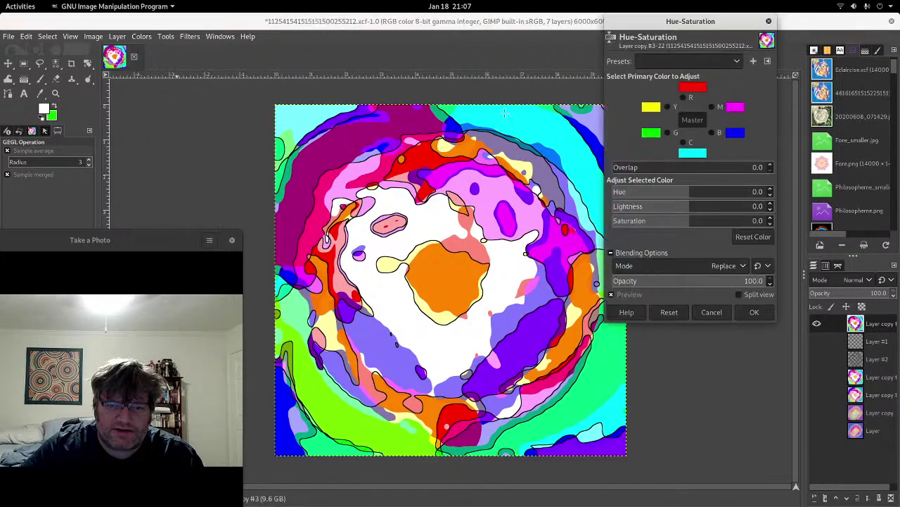
pyautogui.click(682, 98)
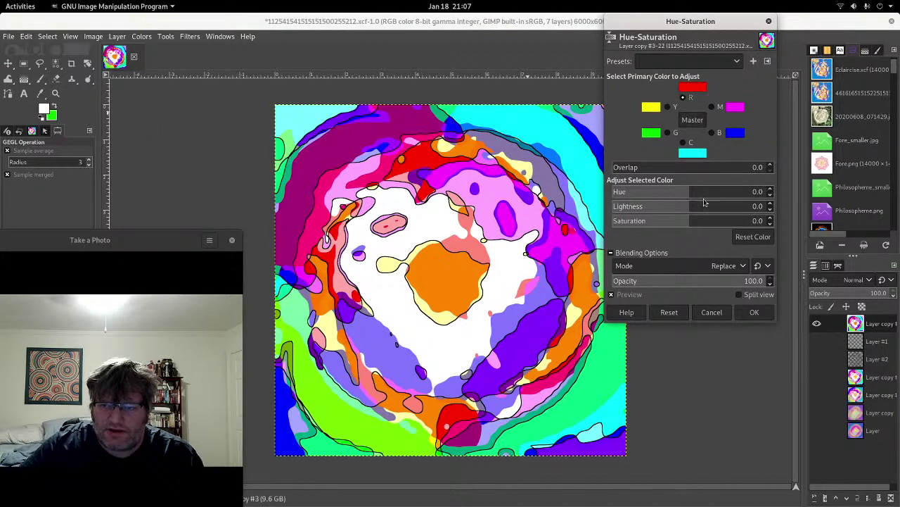
pyautogui.moveTo(681, 195); pyautogui.dragTo(698, 198)
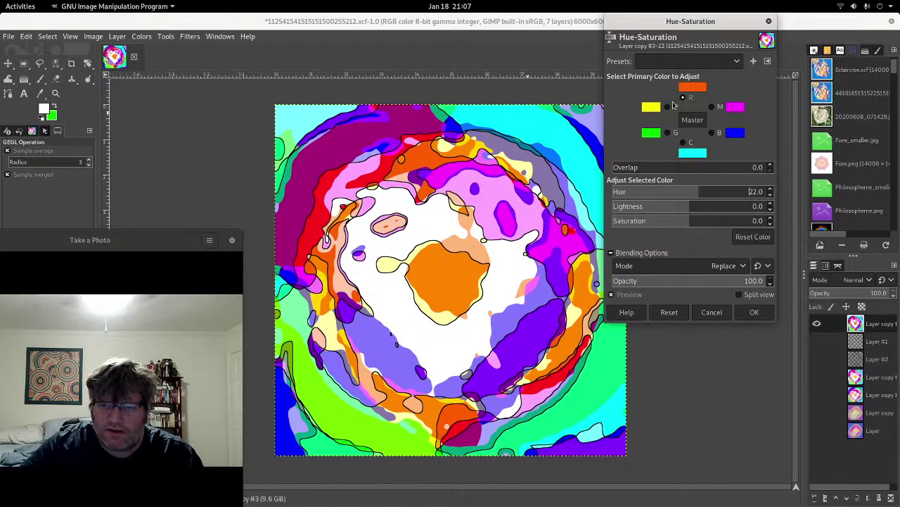
# Step: Give the yellows lightness 27.4, saturation 100 and hue 13.2, then apply and save
pyautogui.click(670, 106)
pyautogui.moveTo(692, 206)
pyautogui.mouseDown()
pyautogui.moveTo(731, 206)
pyautogui.moveTo(719, 220)
pyautogui.moveTo(819, 213)
pyautogui.mouseUp()
pyautogui.write('100')
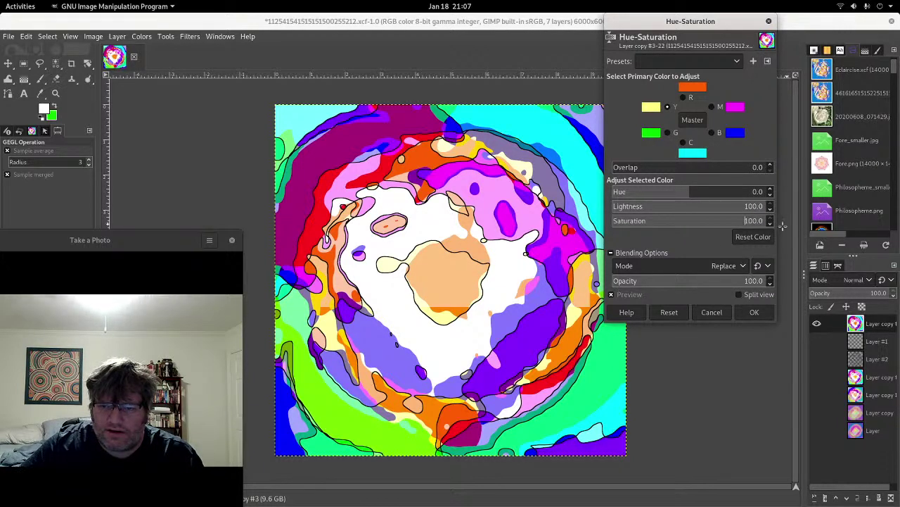
pyautogui.click(708, 206)
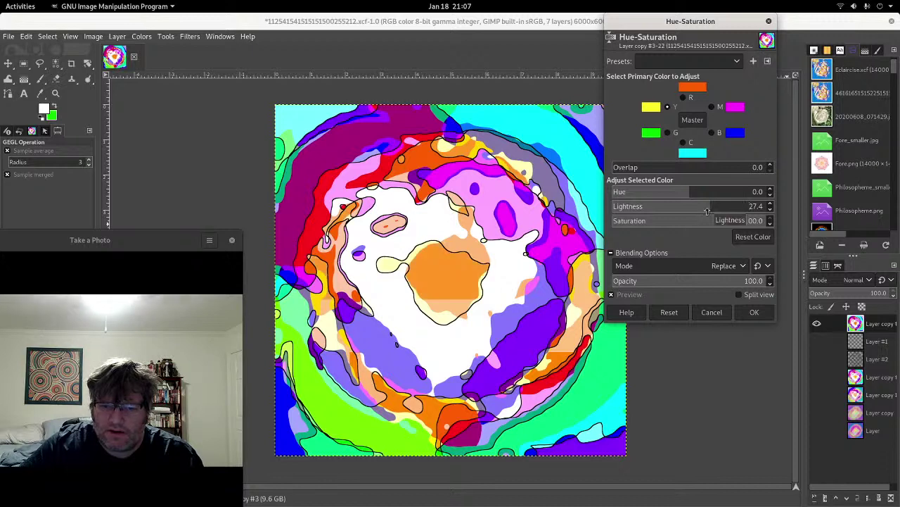
pyautogui.click(698, 190)
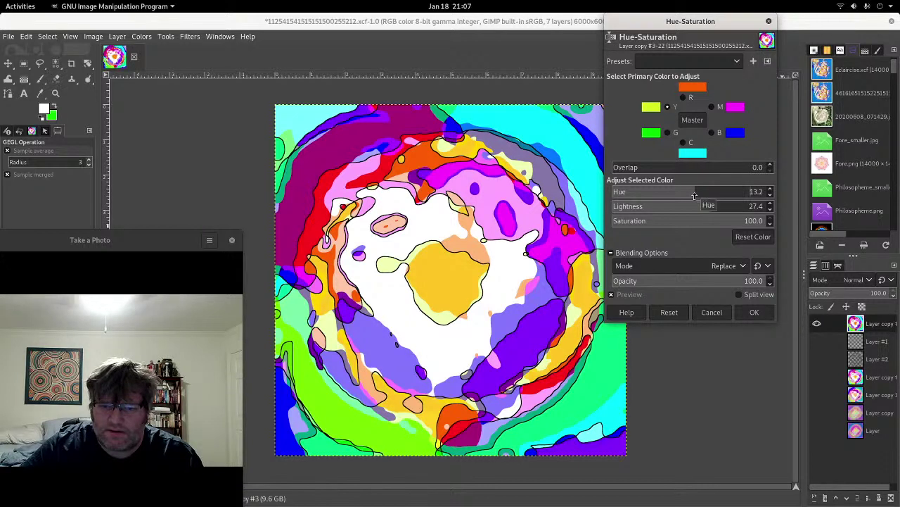
pyautogui.click(754, 312)
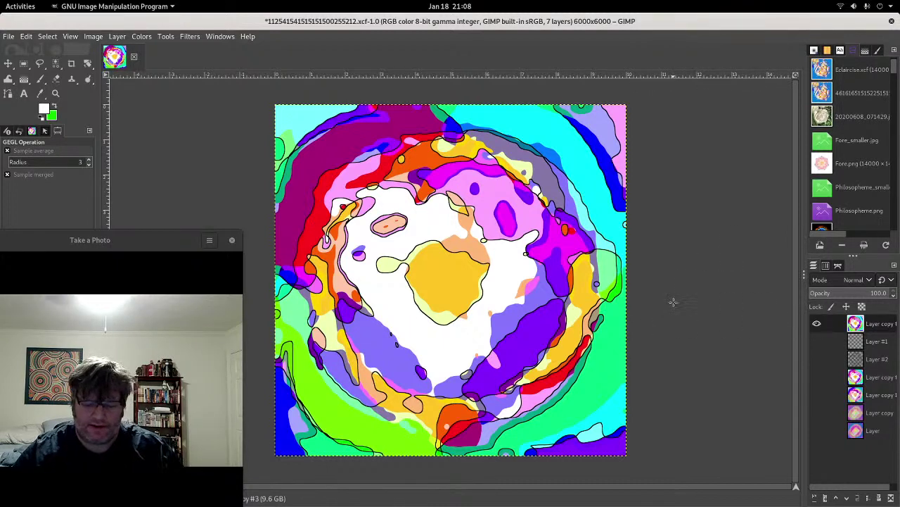
pyautogui.hotkey('ctrl', 's')
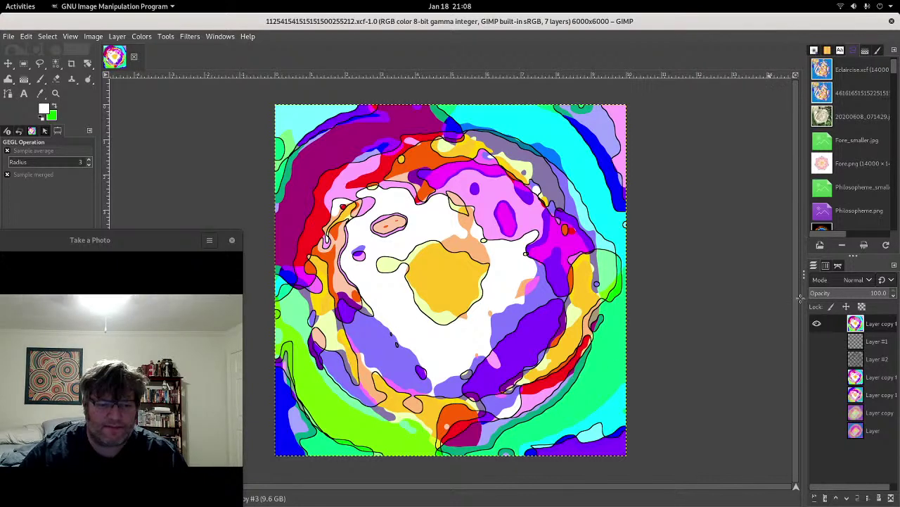
# Step: Show the Activities overview of all open windows after the save completes
pyautogui.click(19, 6)
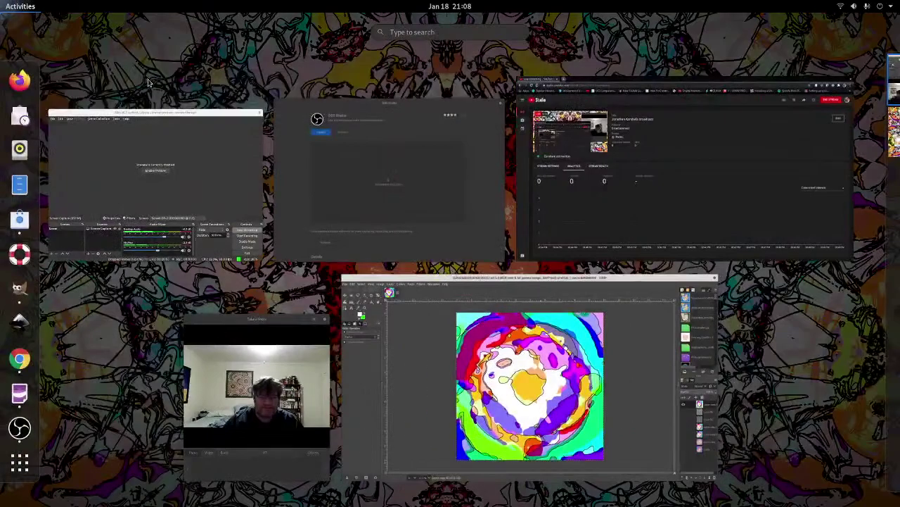
pyautogui.moveTo(530, 373)
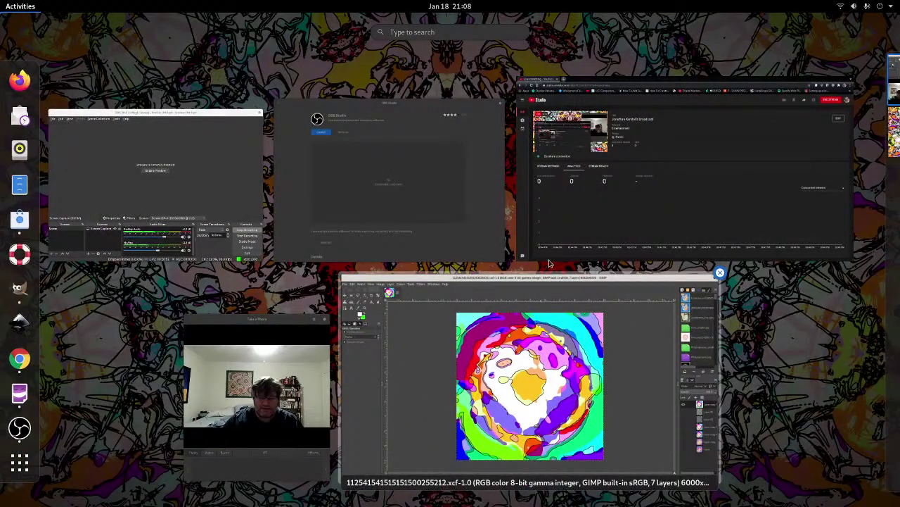
pyautogui.click(557, 238)
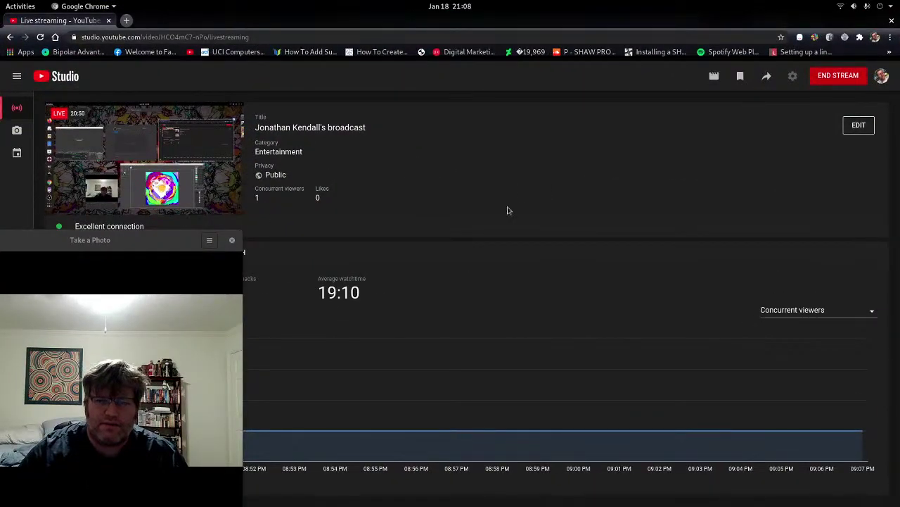
pyautogui.press('super')
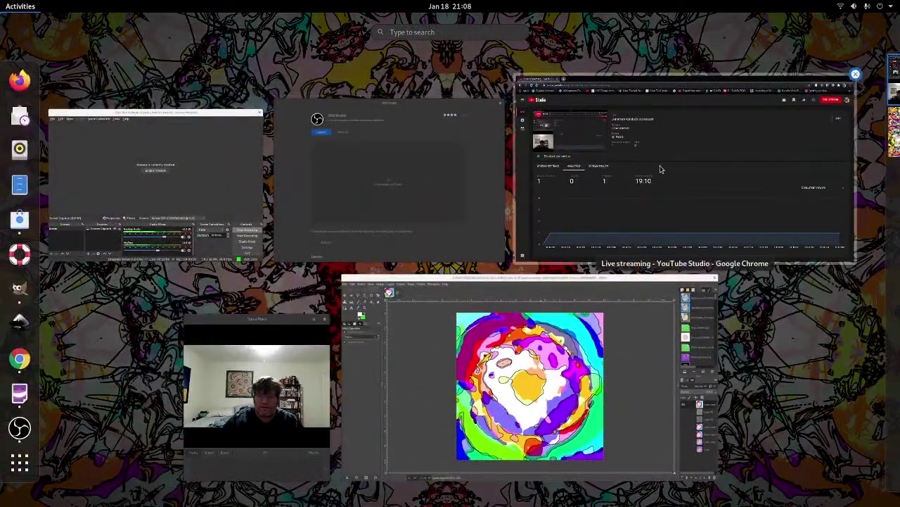